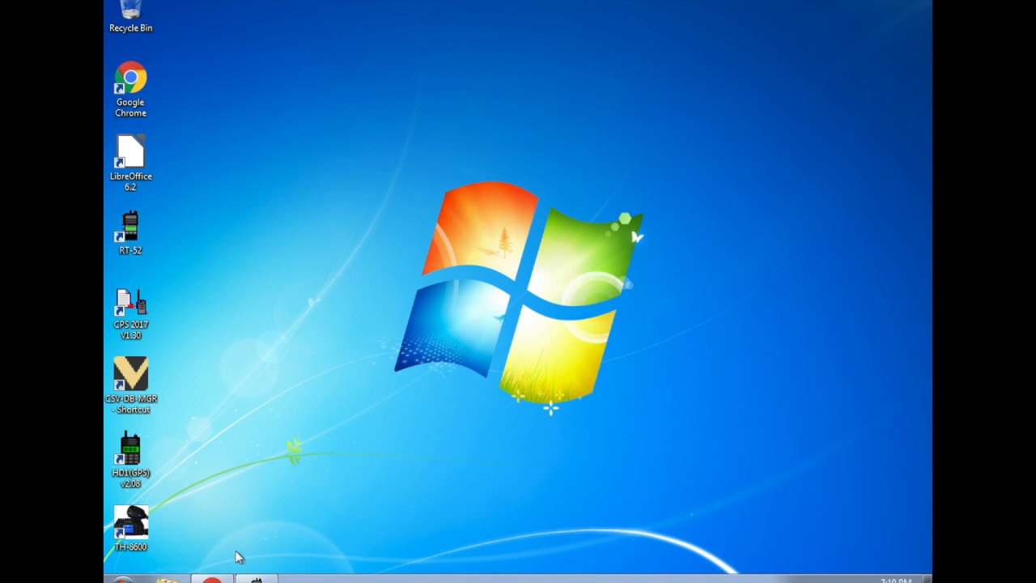
Step: Open the Resources center on the Retevis website in Chrome and look through the list of programming software downloads
mouse_move(212, 579)
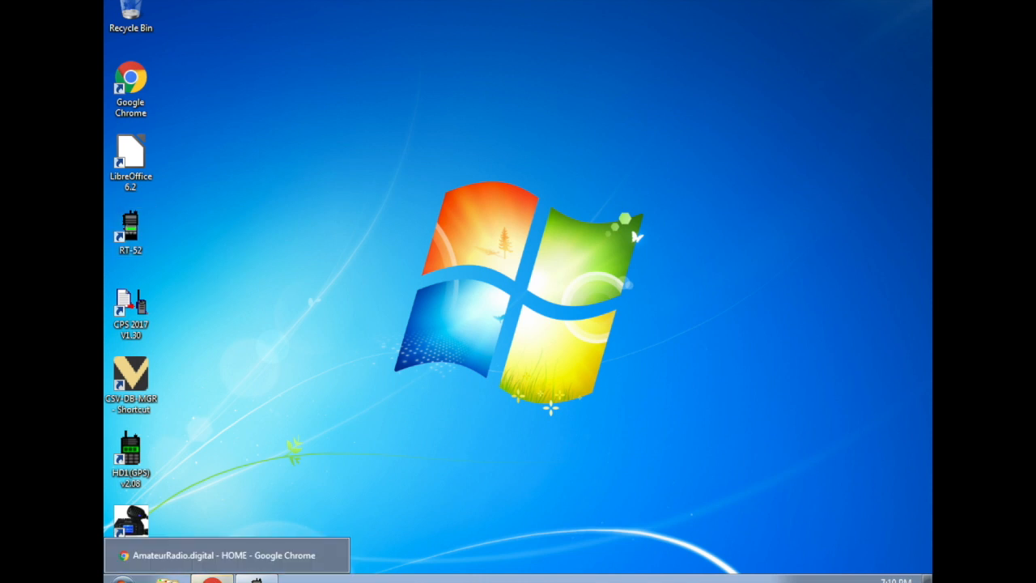
left_click(212, 579)
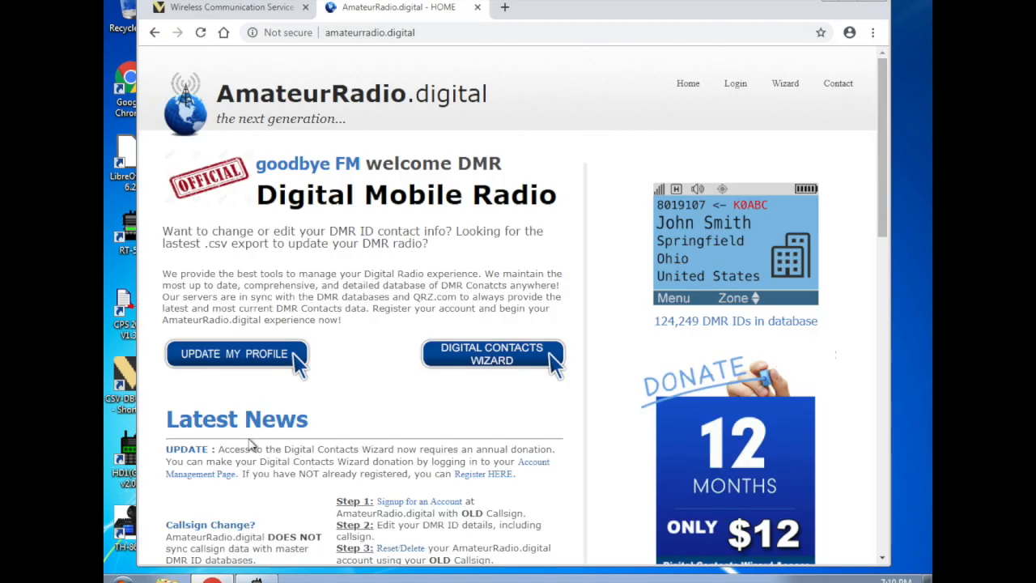
left_click(281, 10)
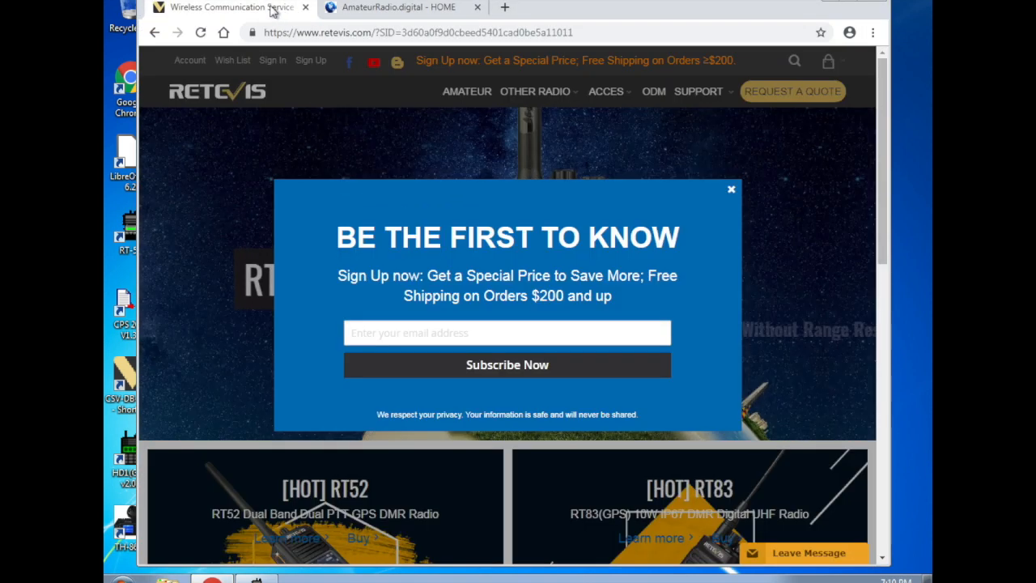
left_click(731, 191)
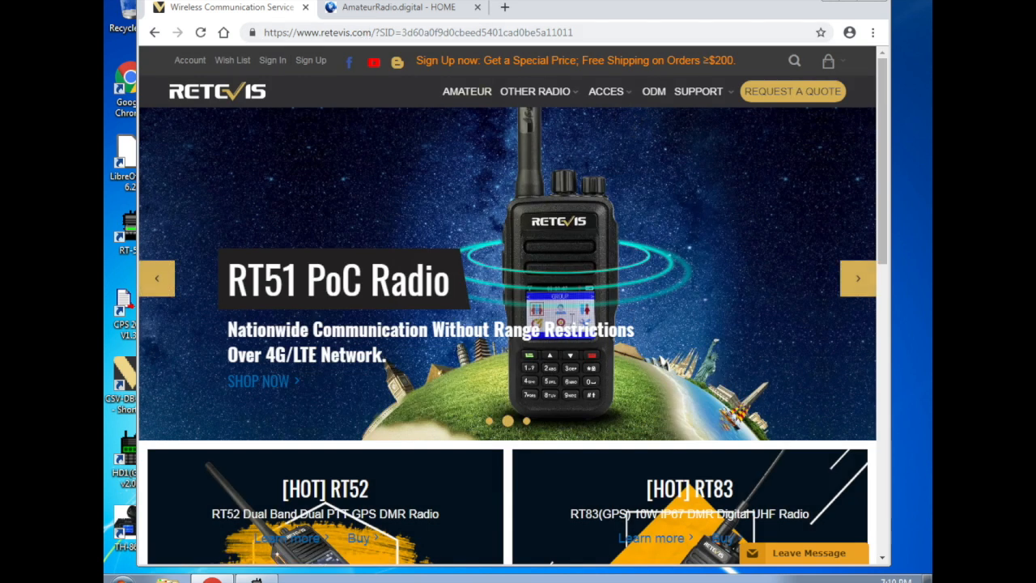
mouse_move(724, 96)
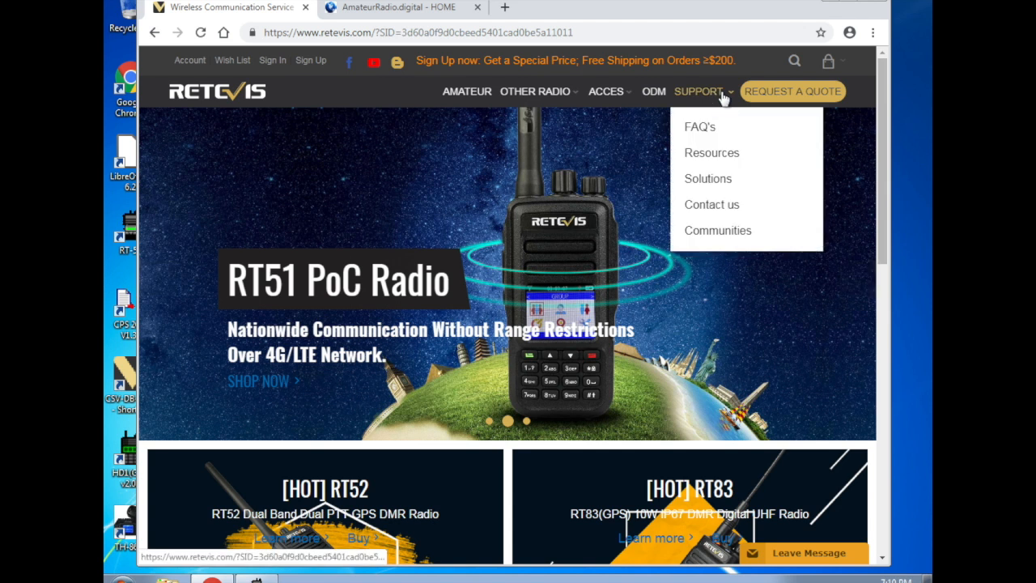
left_click(711, 153)
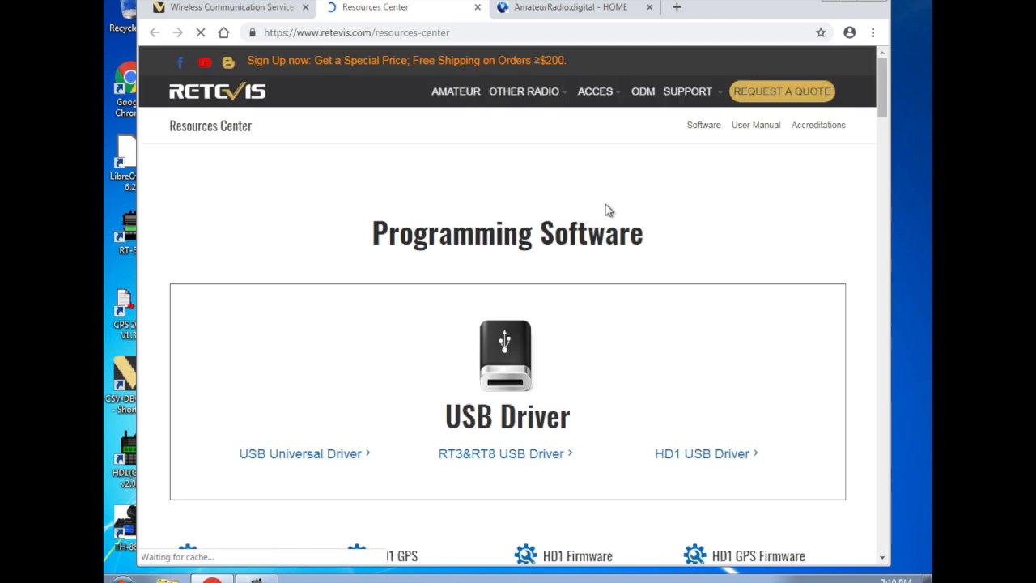
scroll(621, 325, "down", 6)
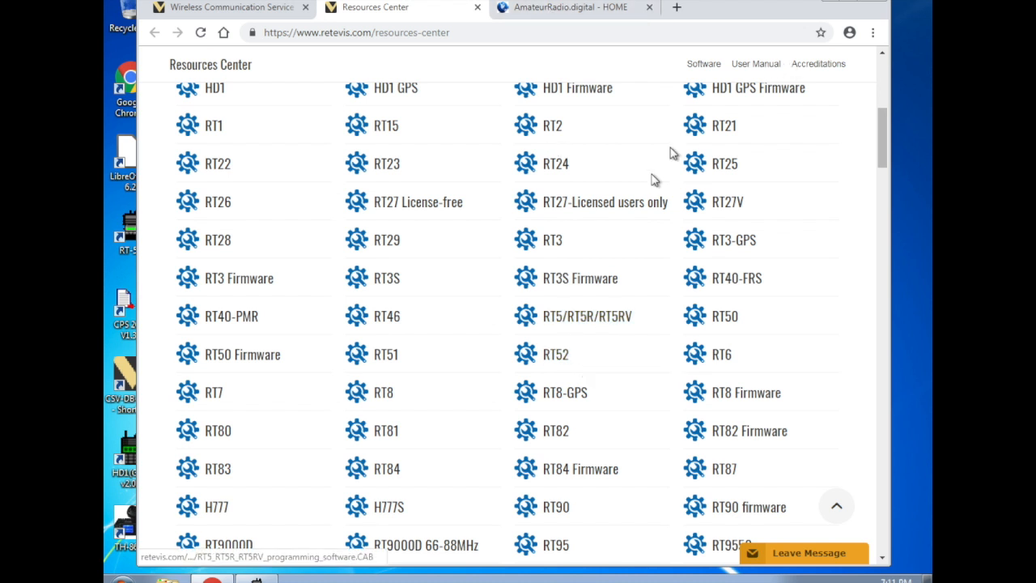
left_click(826, 3)
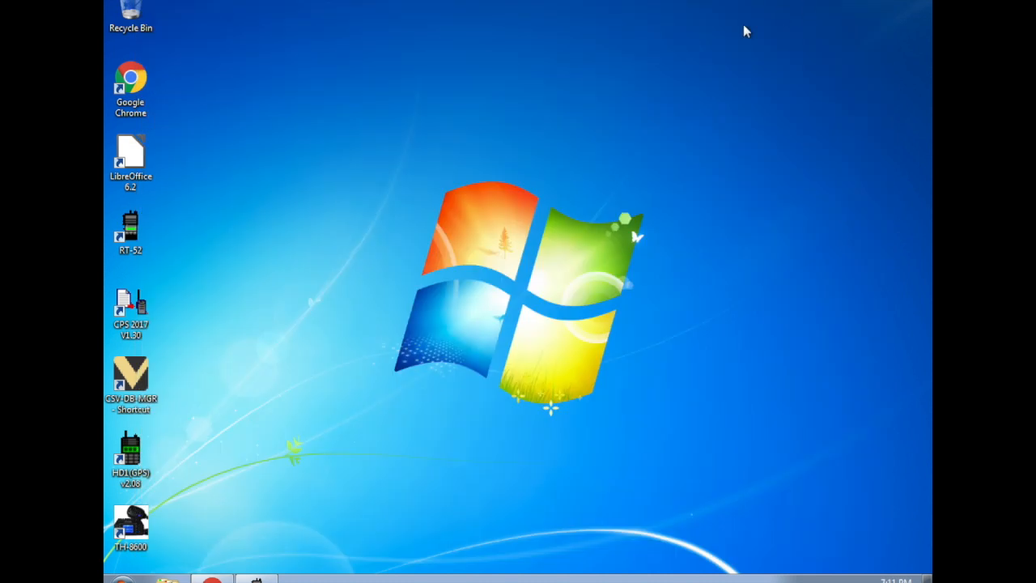
Step: Switch to the RT-52 programming software and expand the RT-52 settings tree
left_click_drag(127, 233, 148, 235)
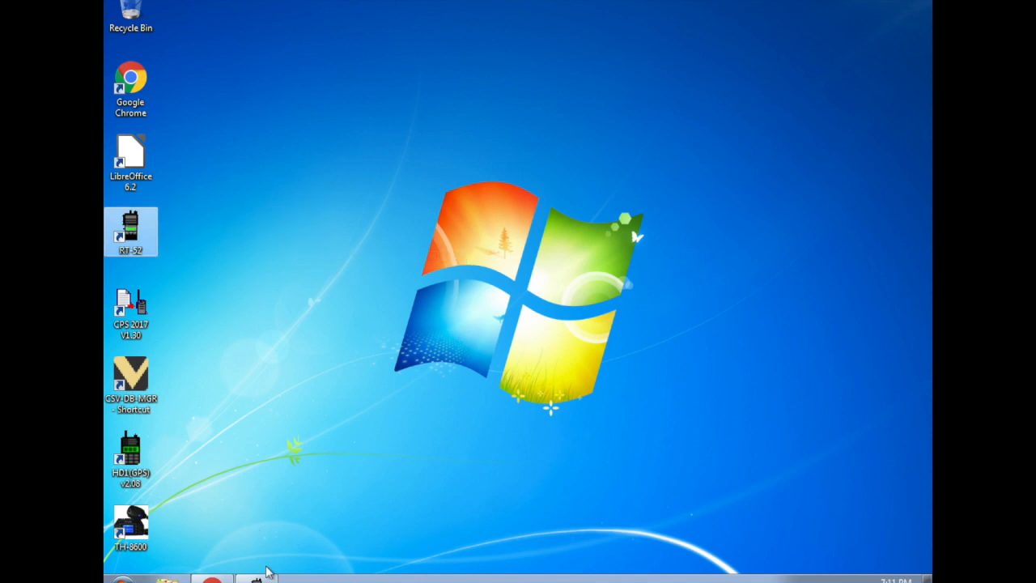
left_click(256, 578)
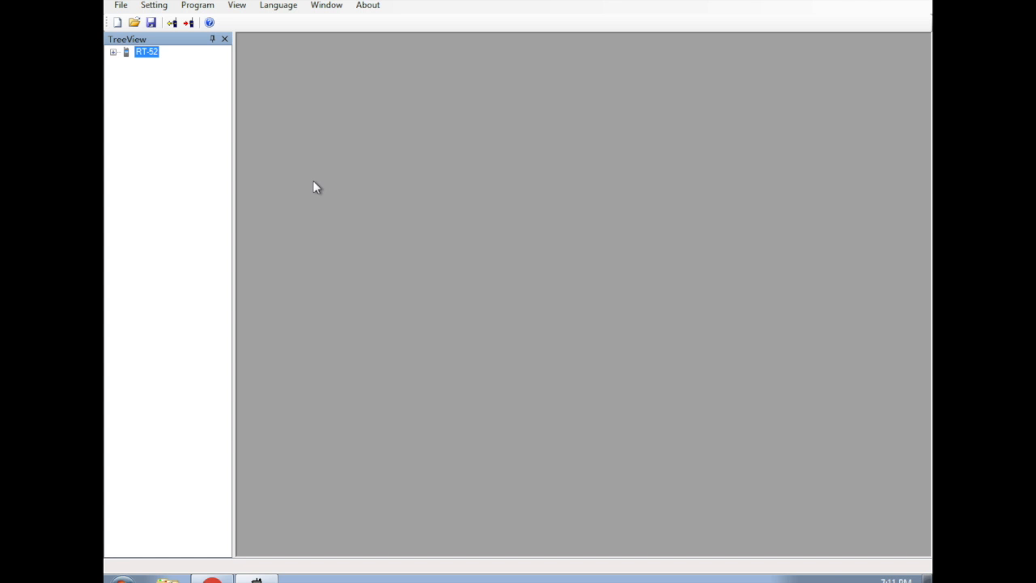
left_click(114, 52)
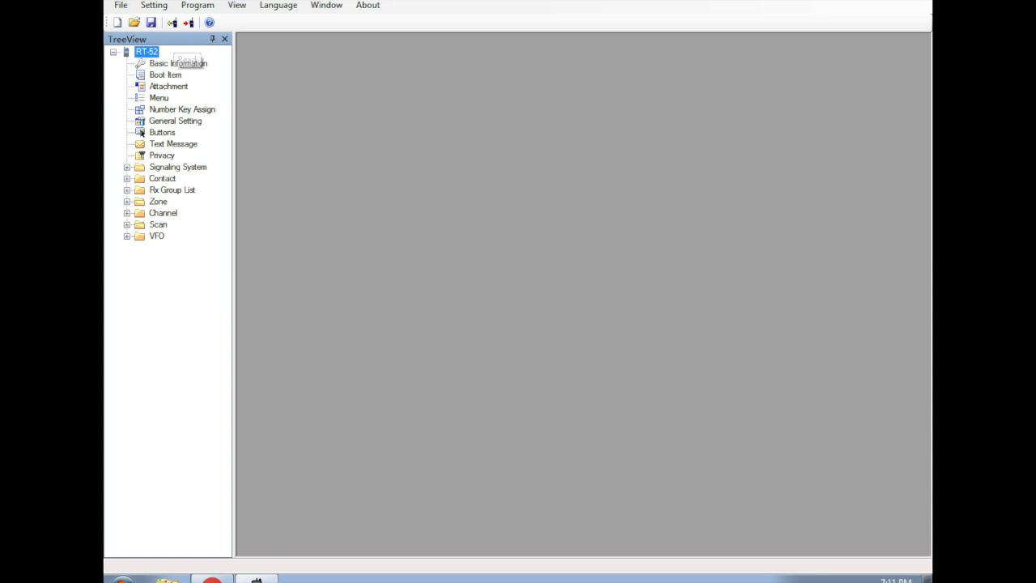
Step: Attach the USB device FREESCALE SEMICONDUCTOR INC. MCU MOUSE DEMO [0002] to the virtual machine
left_click(264, 0)
mouse_move(288, 35)
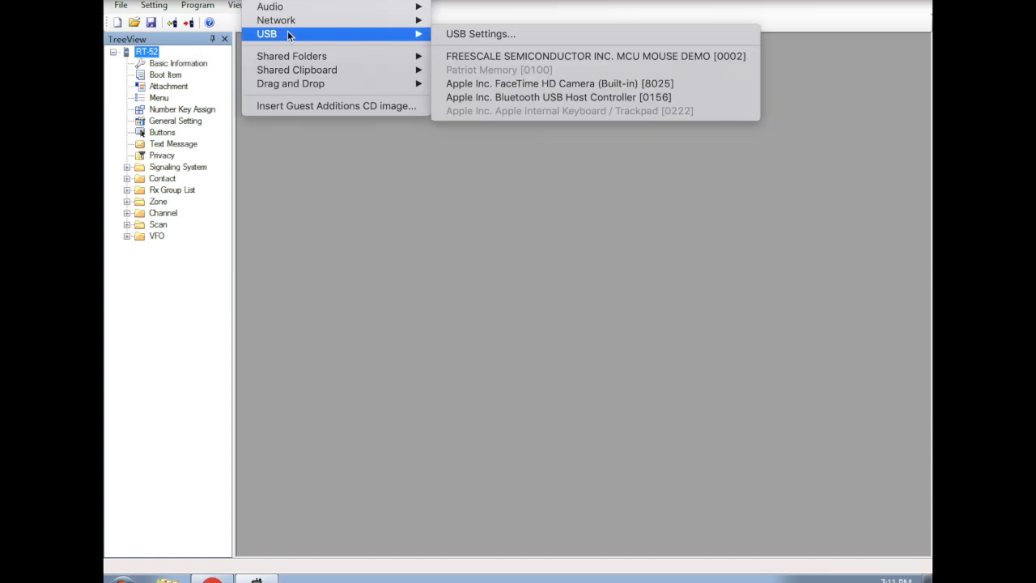
left_click(485, 55)
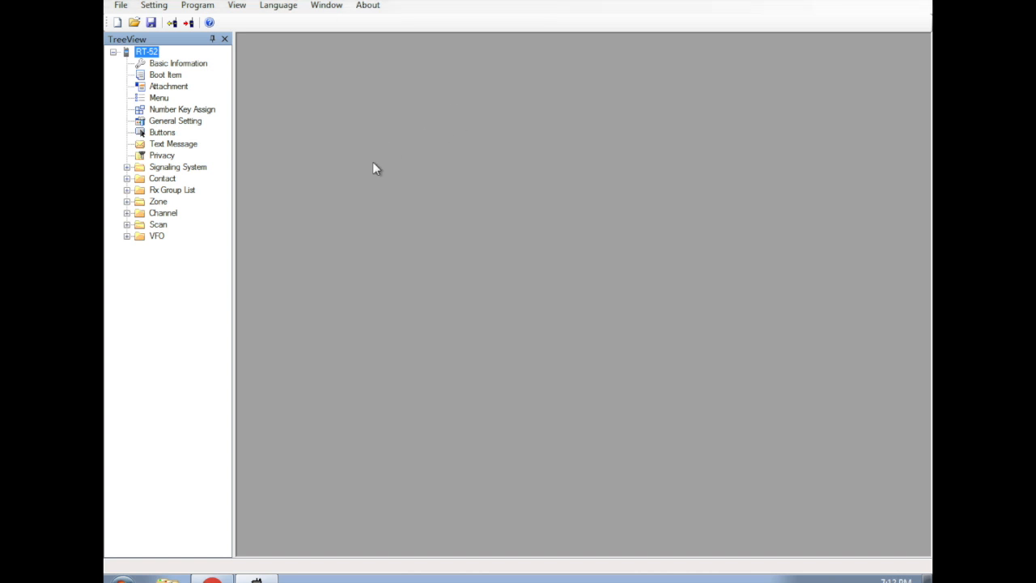
Step: Read the current configuration from the connected radio and expand the RT-52 settings tree again
left_click(173, 25)
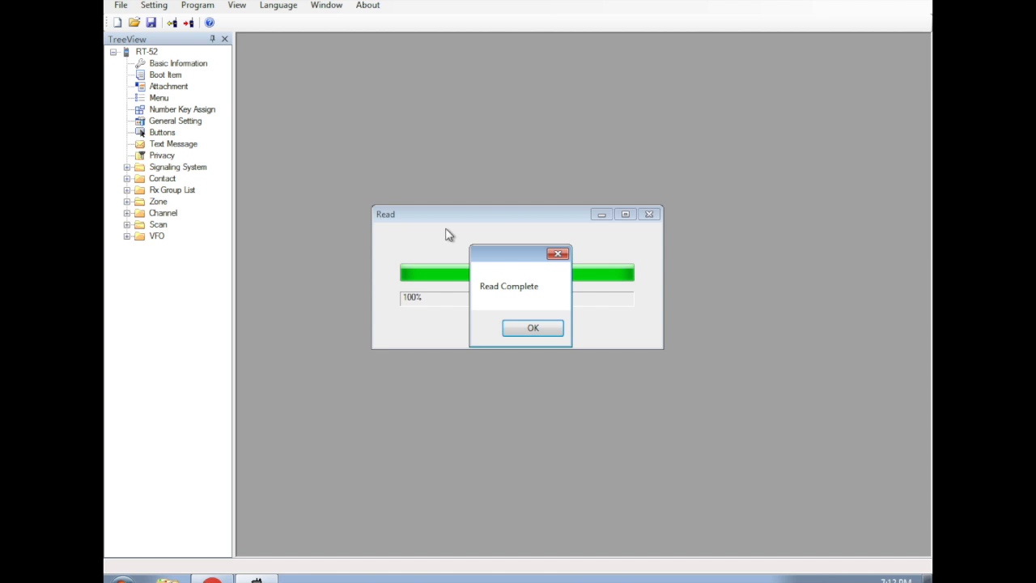
left_click(531, 330)
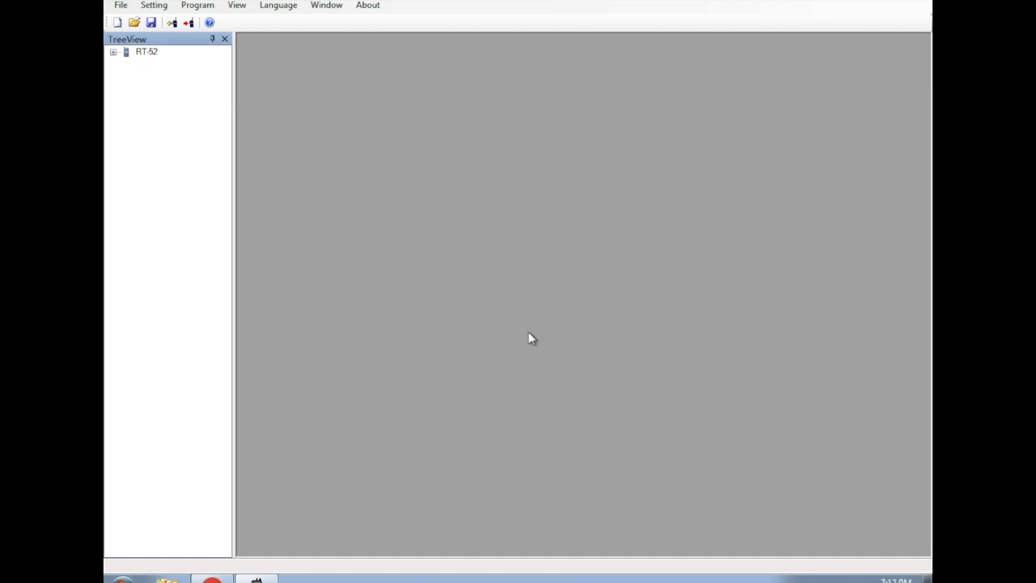
left_click(113, 52)
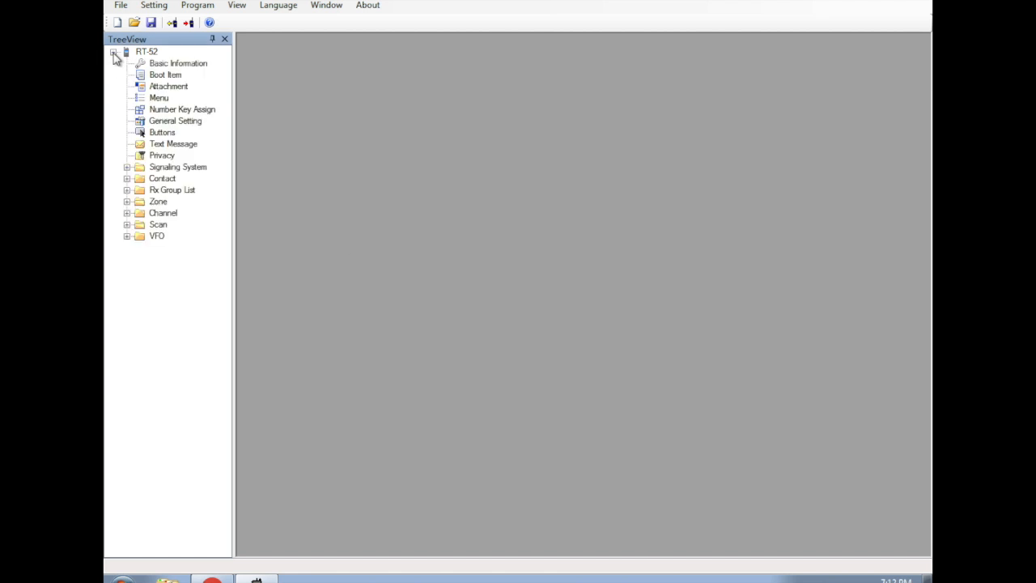
Step: Examine the radio's Basic Information, including frequency ranges, model name and firmware version, and close it
left_click(173, 64)
left_click(174, 75)
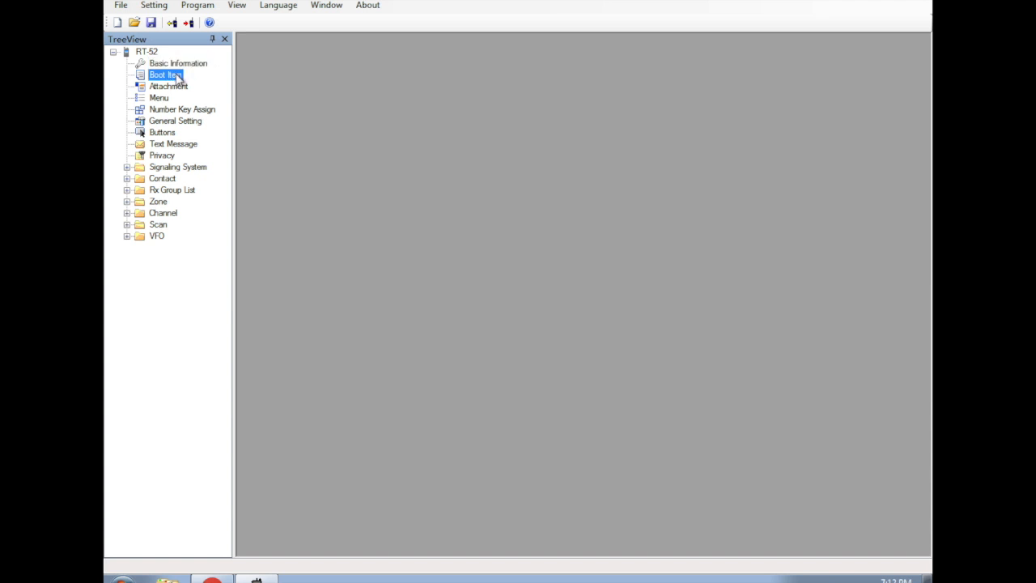
left_click(178, 87)
double_click(181, 68)
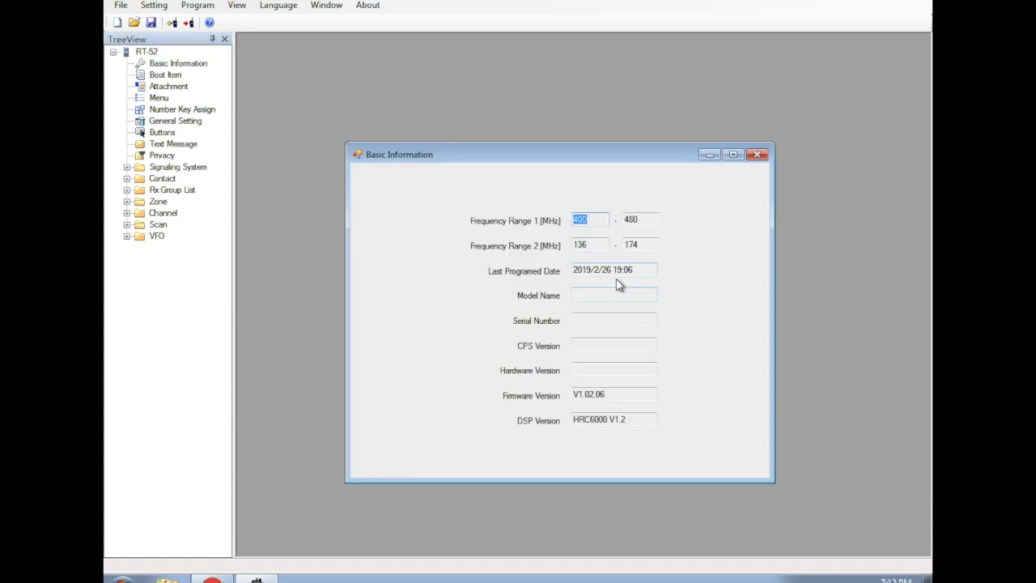
left_click(616, 292)
left_click(757, 154)
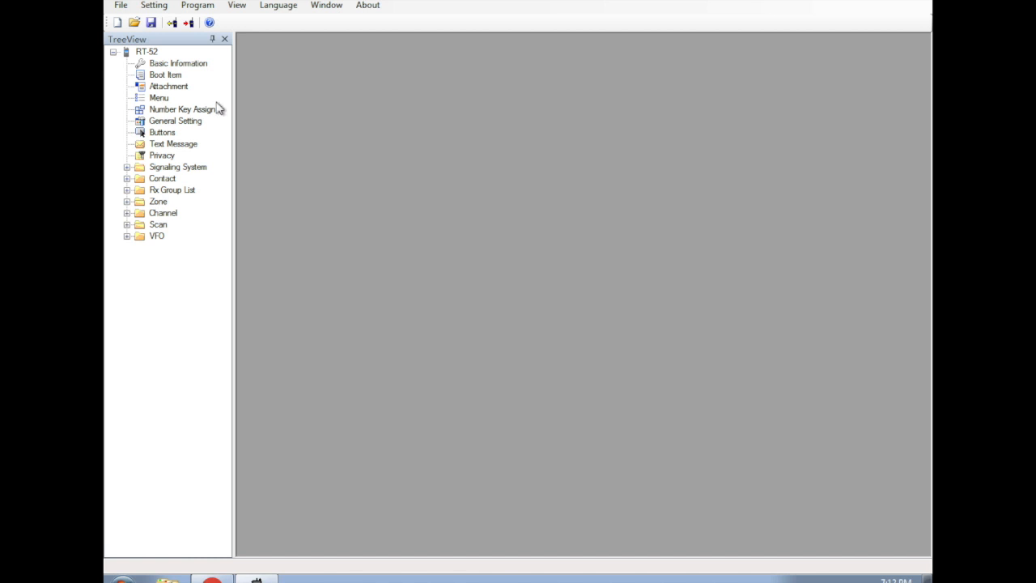
Step: Examine the Boot Item settings for the intro screen and power-on password, and close them
double_click(170, 76)
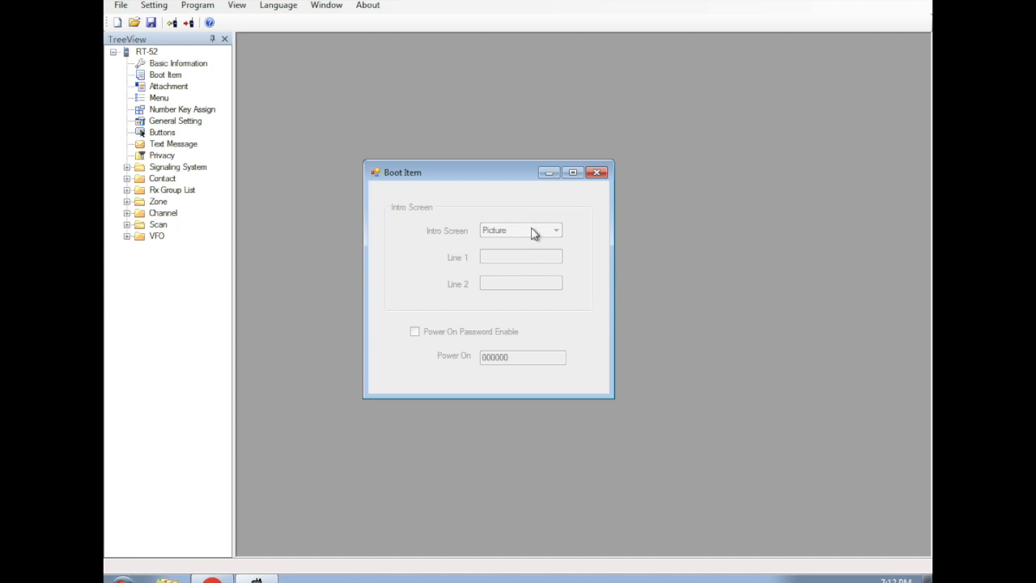
left_click(597, 175)
left_click(157, 7)
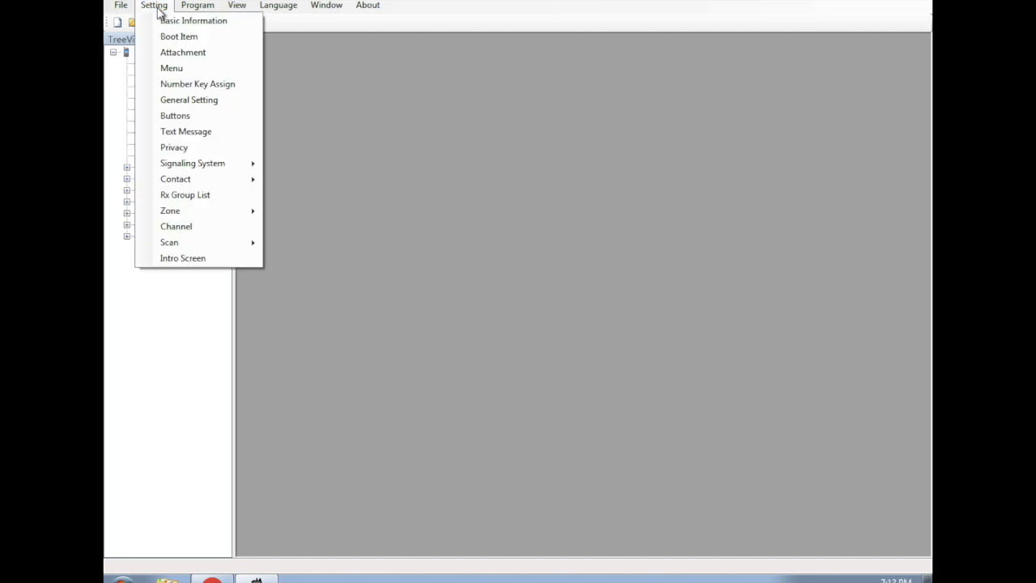
mouse_move(181, 247)
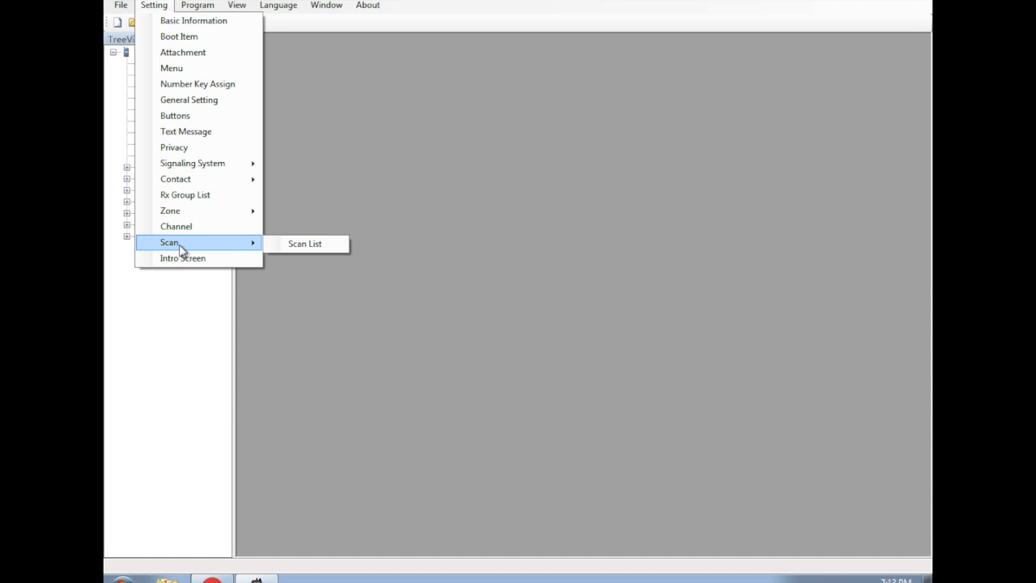
mouse_move(203, 7)
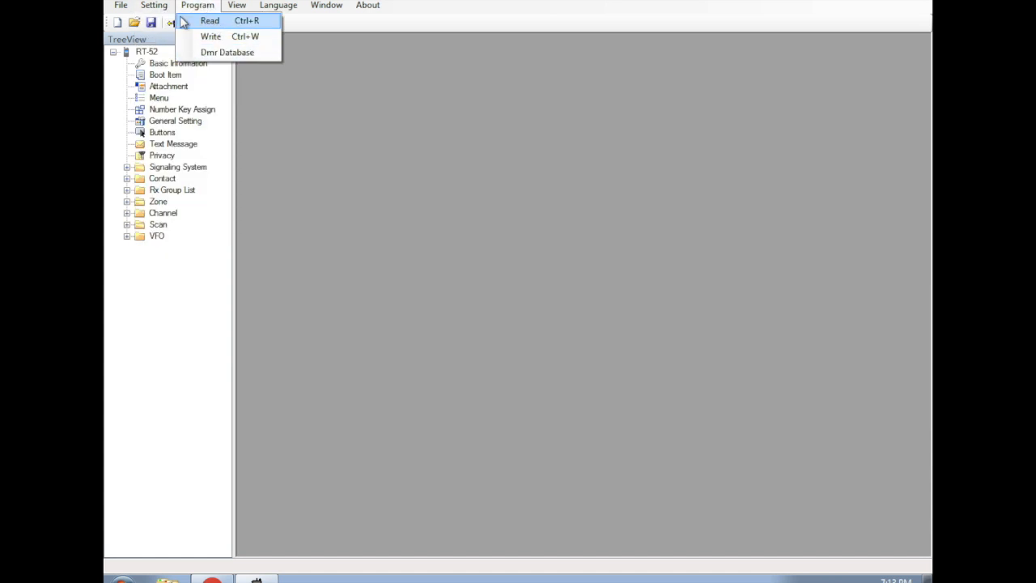
mouse_move(161, 11)
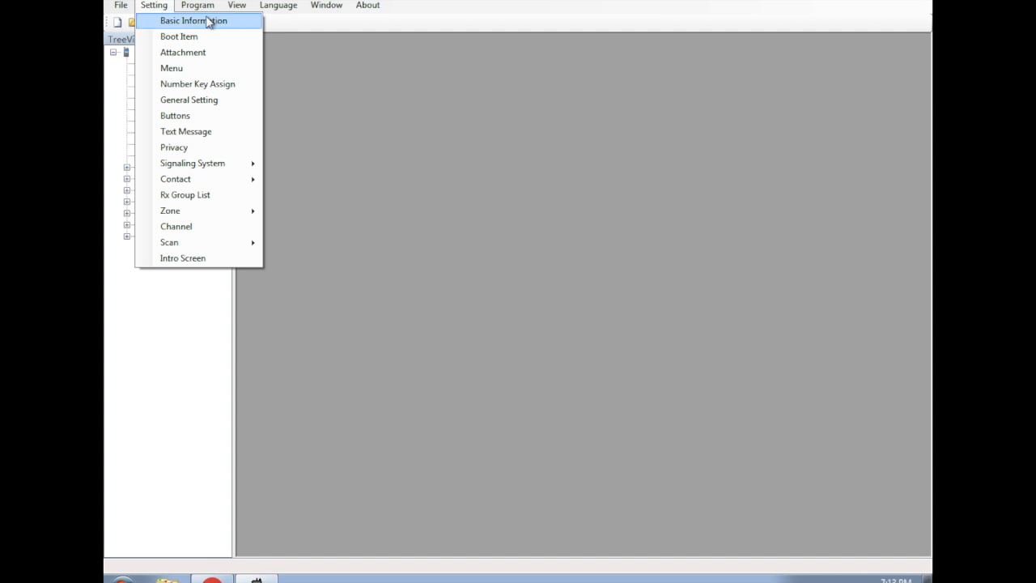
left_click(193, 37)
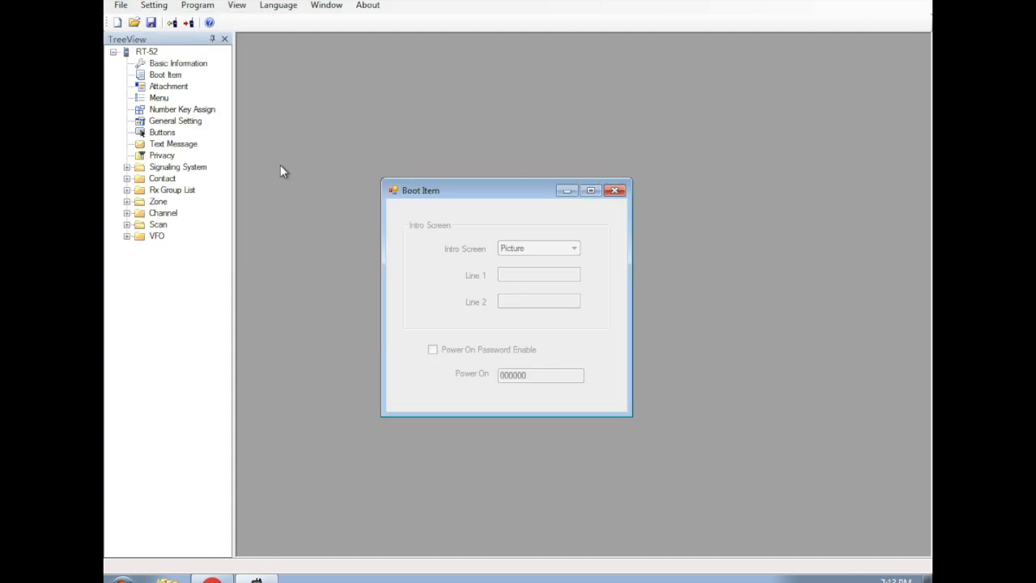
left_click(610, 193)
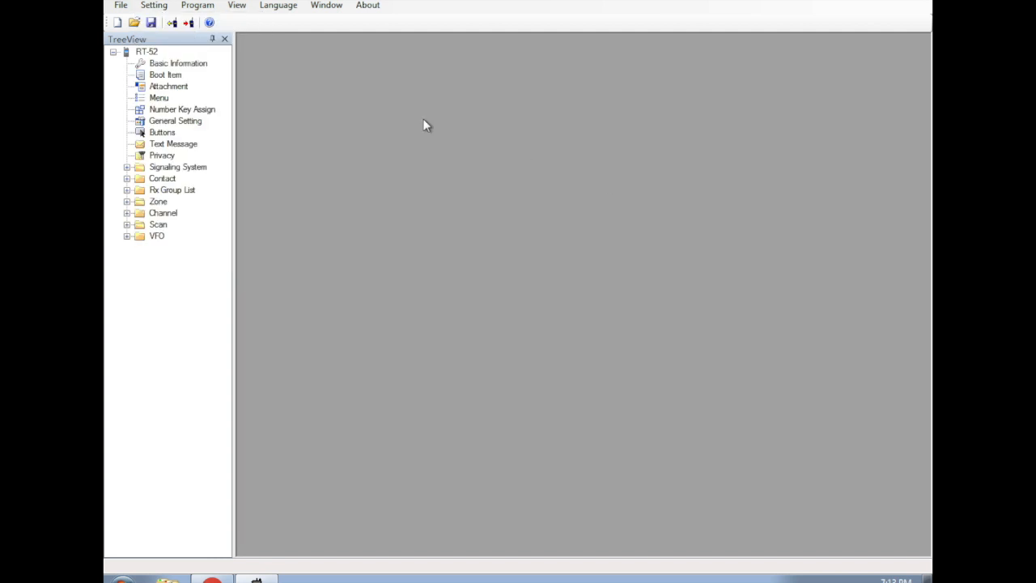
left_click(157, 7)
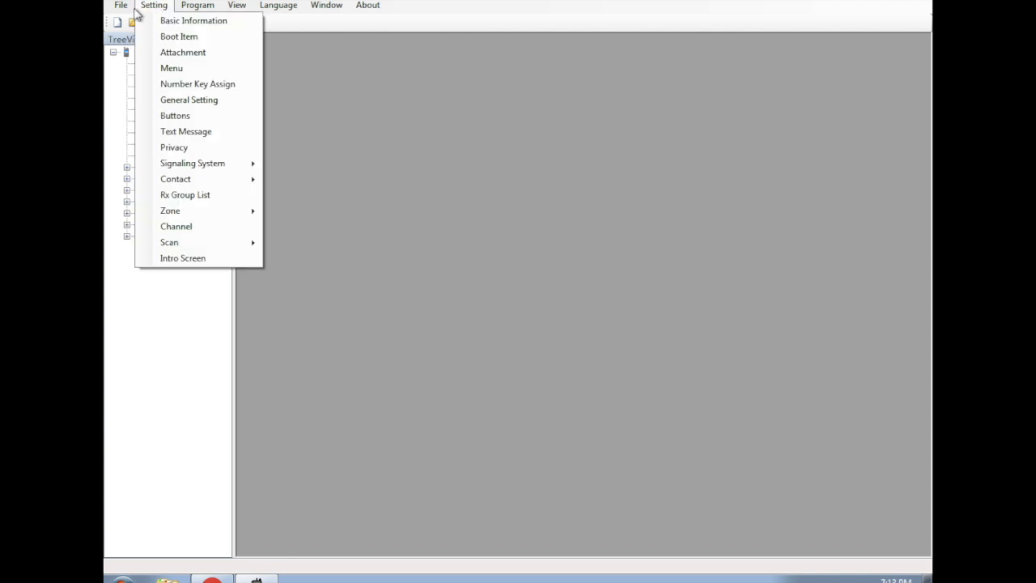
mouse_move(129, 10)
left_click(370, 128)
Step: Examine the Attachment settings for FM, GPS and recording, and close them
double_click(167, 87)
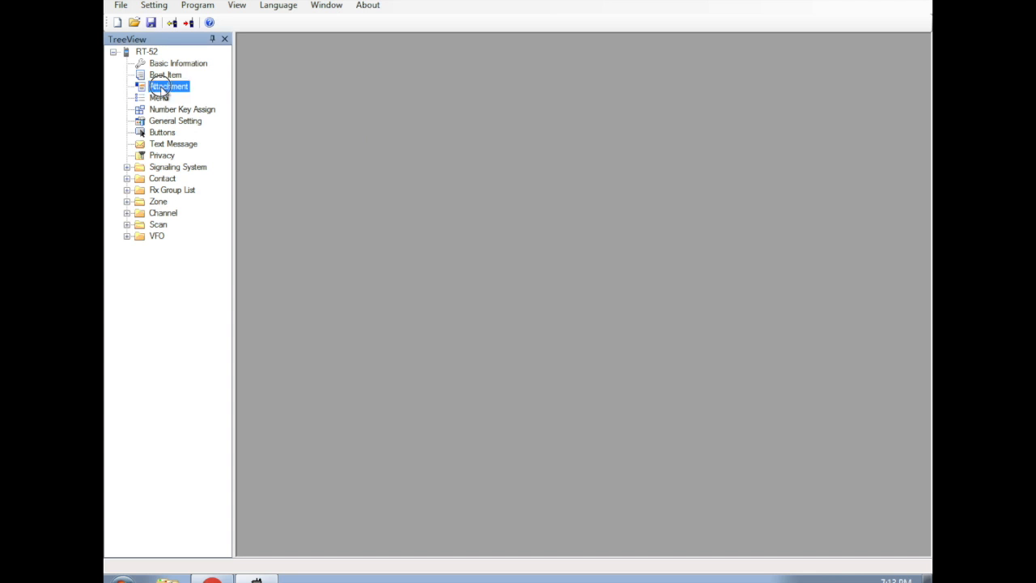
left_click_drag(477, 212, 331, 43)
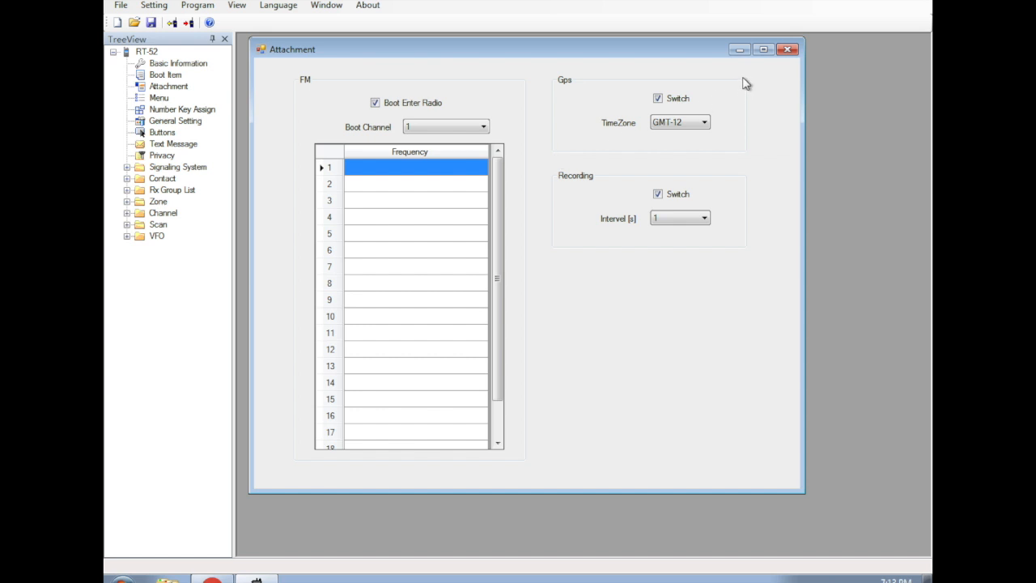
left_click(787, 50)
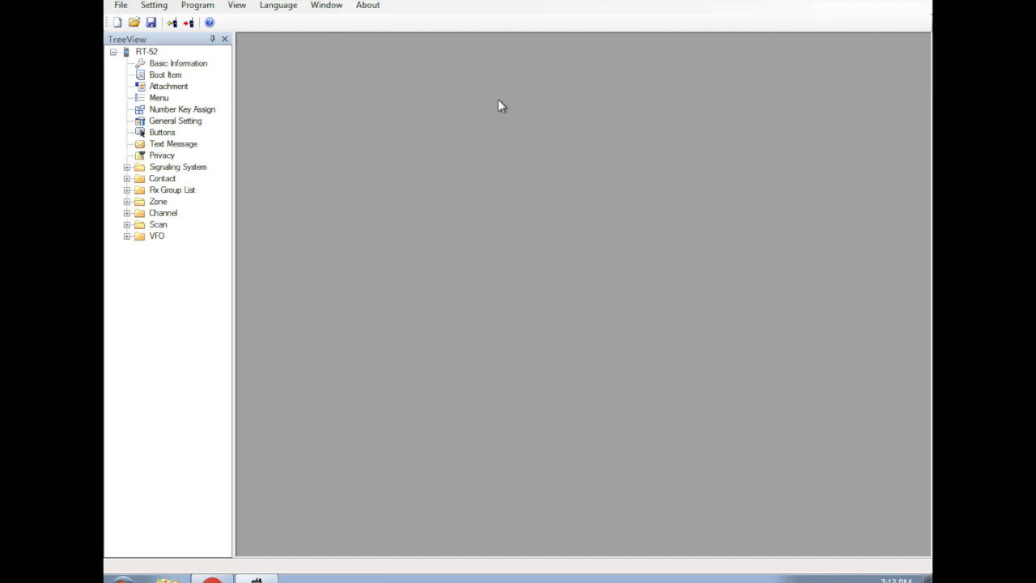
Step: Enable the FM, Gps, Recording and DateTime attachment items in the radio's Menu settings and close them
double_click(159, 98)
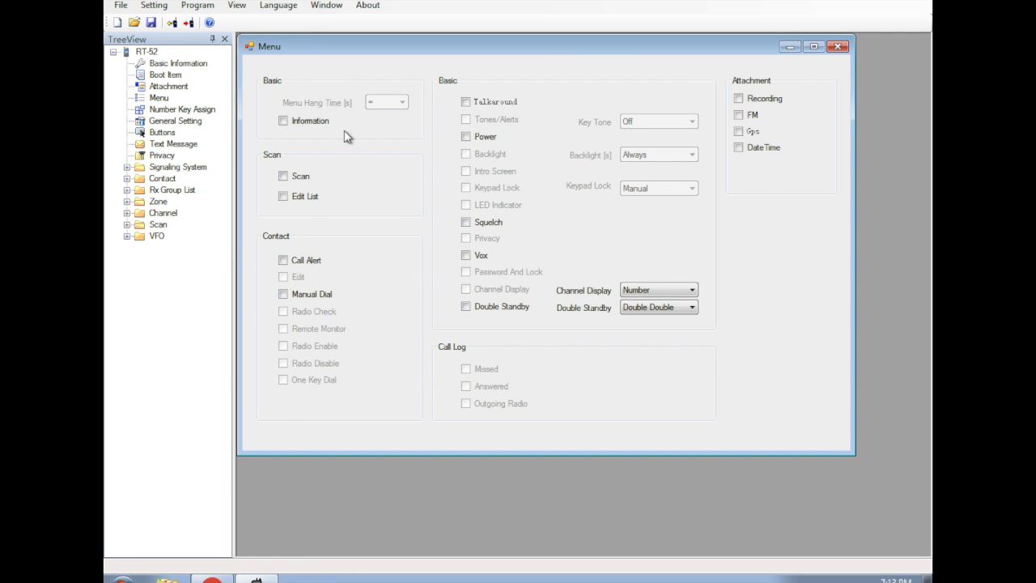
left_click(738, 115)
left_click(739, 132)
left_click(739, 97)
left_click(738, 147)
left_click(839, 47)
Step: Check the contact choices for Number Key 0 in Number Key Assign, choose None and close the window
left_click(214, 109)
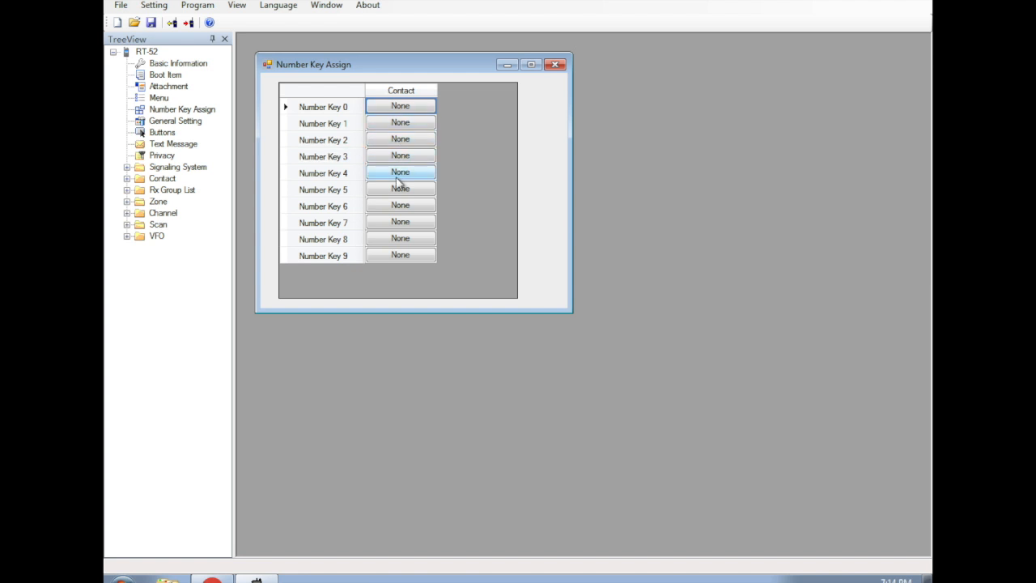
left_click(394, 110)
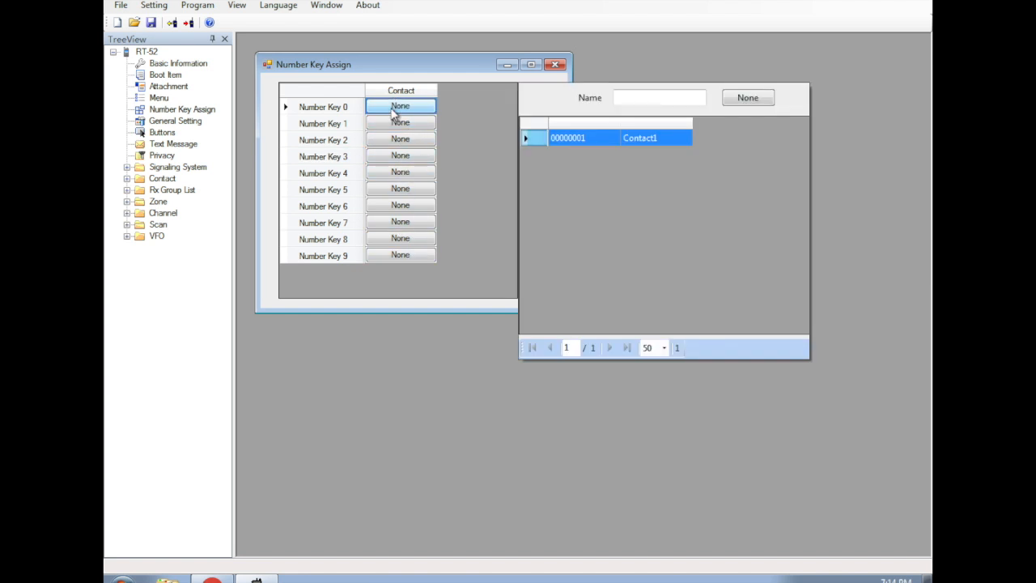
left_click(748, 98)
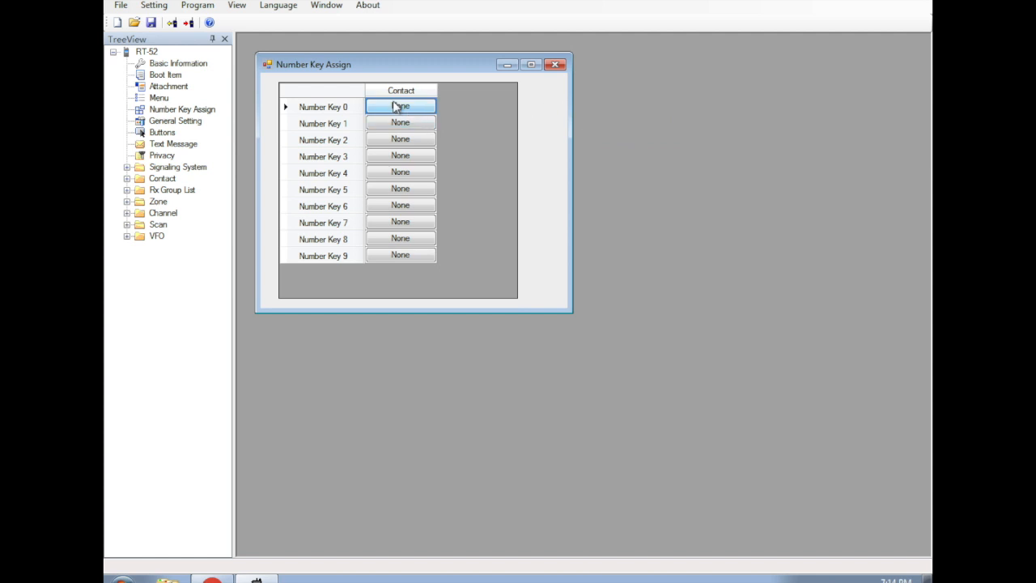
left_click(556, 64)
Step: Open General Setting, enter the operator's call sign as the Radio Name and select the Radio ID value
double_click(197, 122)
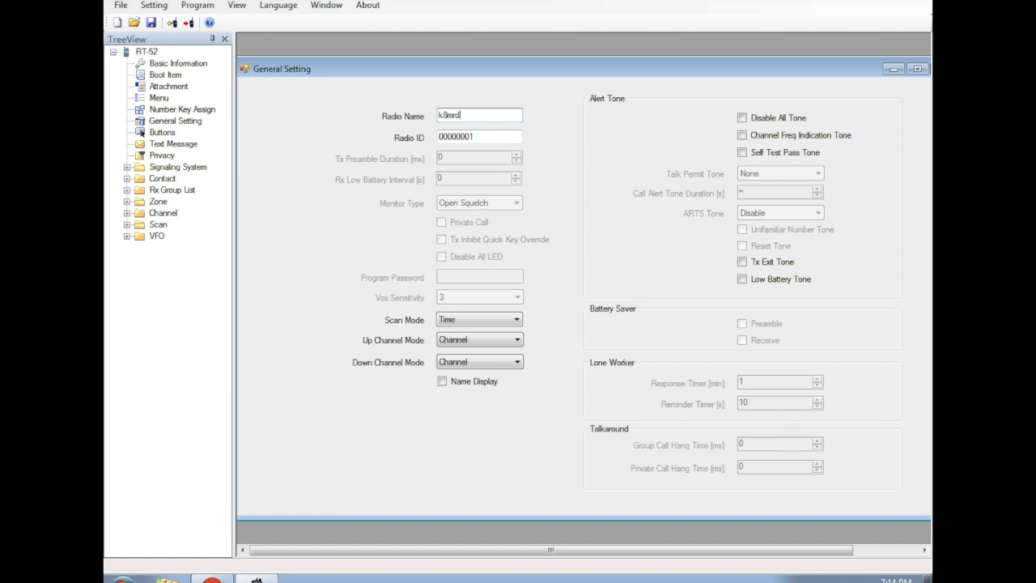
left_click_drag(500, 140, 414, 130)
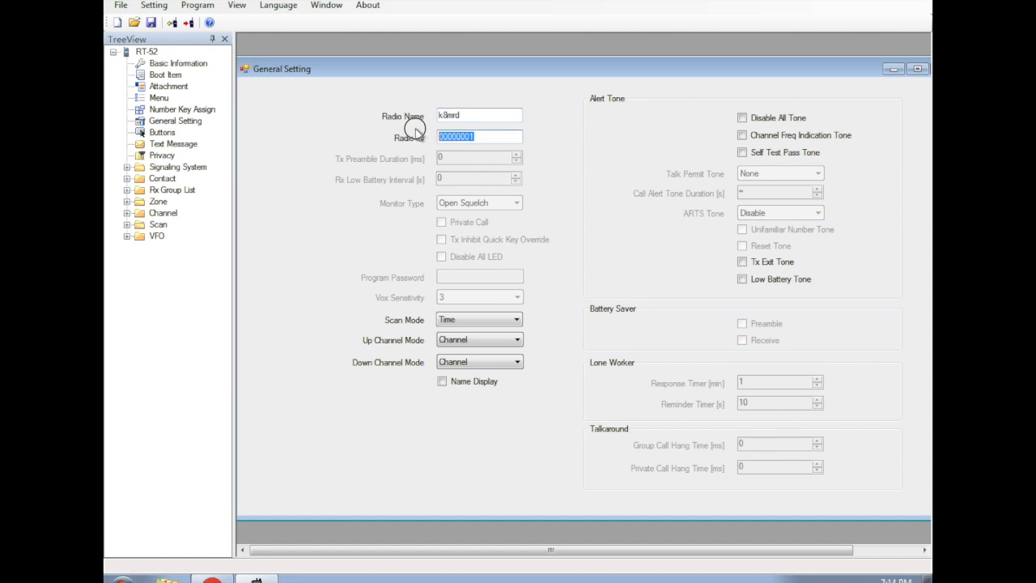
left_click_drag(635, 70, 603, 66)
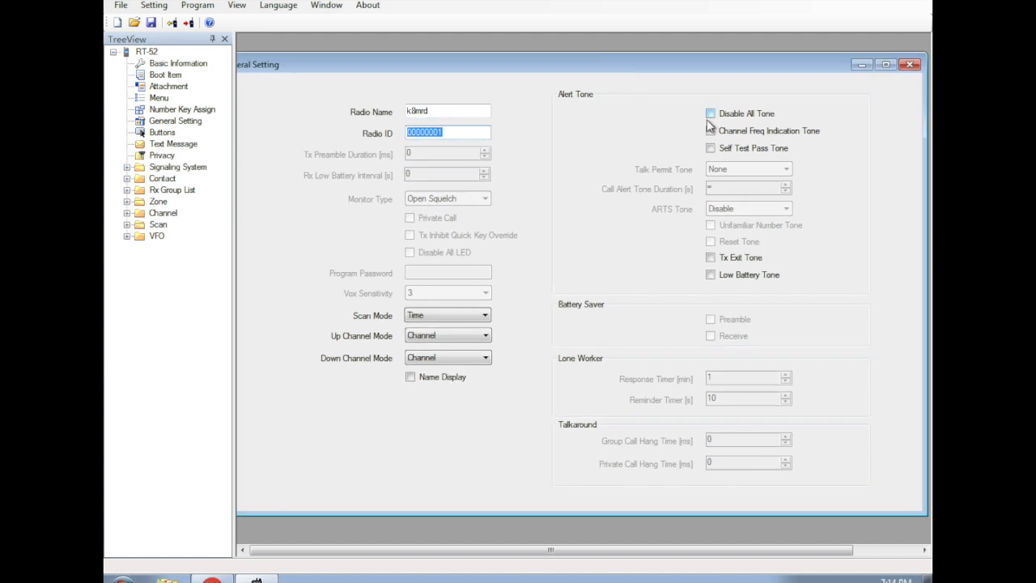
left_click(710, 113)
left_click(709, 130)
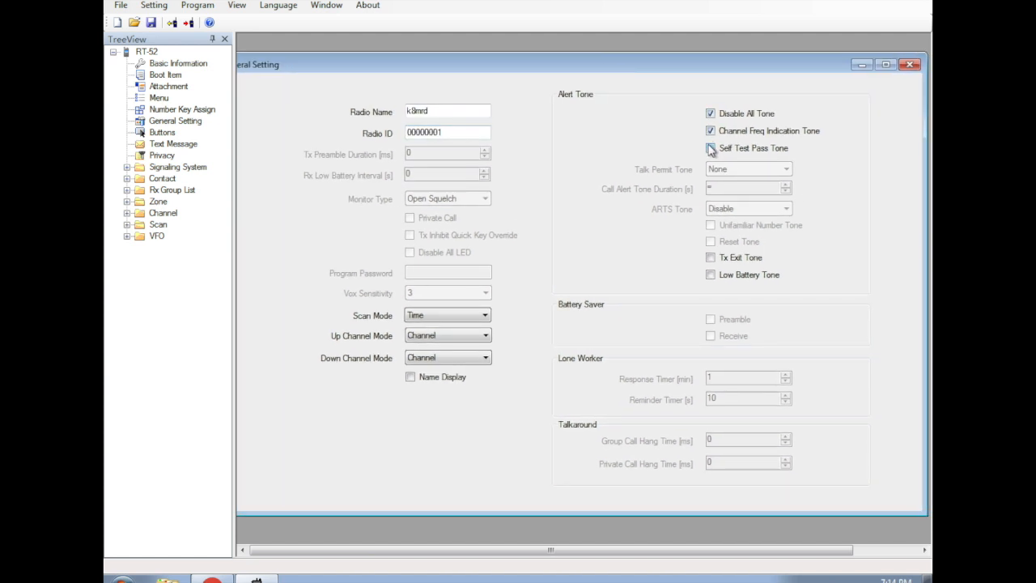
left_click(710, 131)
left_click(710, 113)
left_click(710, 148)
Step: Keep Up Channel Mode at Channel and set Down Channel Mode to VFO
left_click(487, 337)
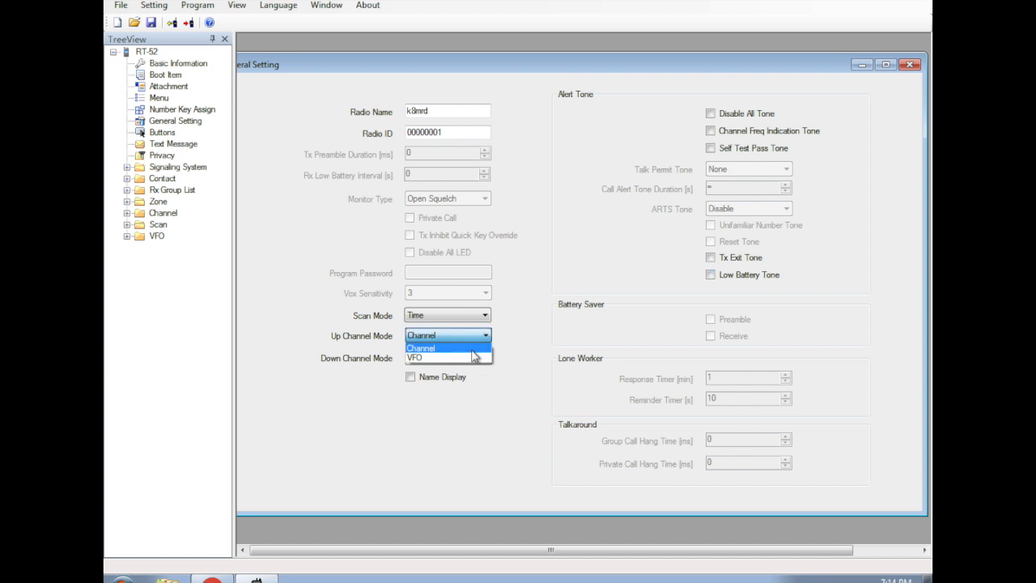
left_click(510, 336)
left_click(486, 357)
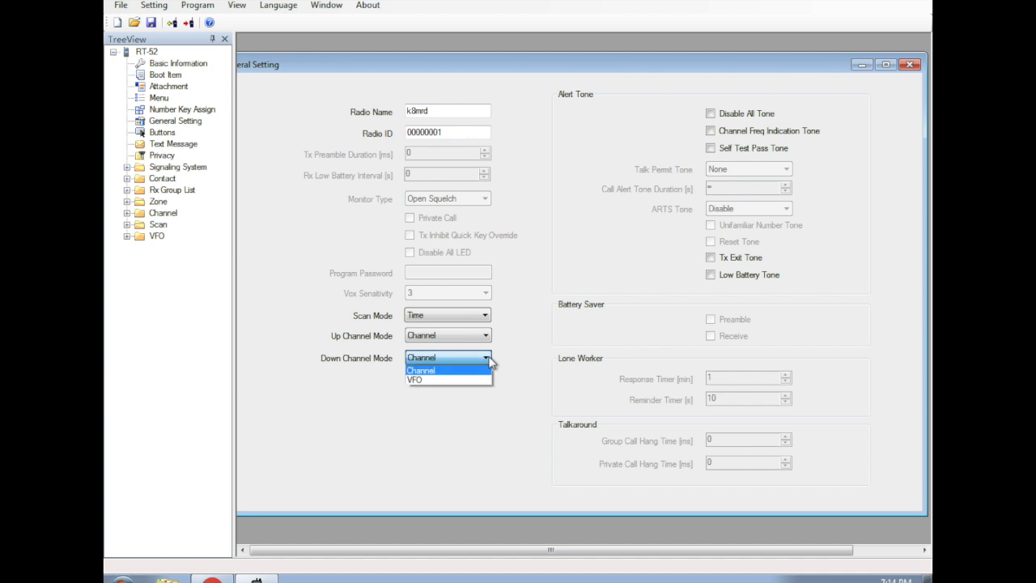
left_click(473, 382)
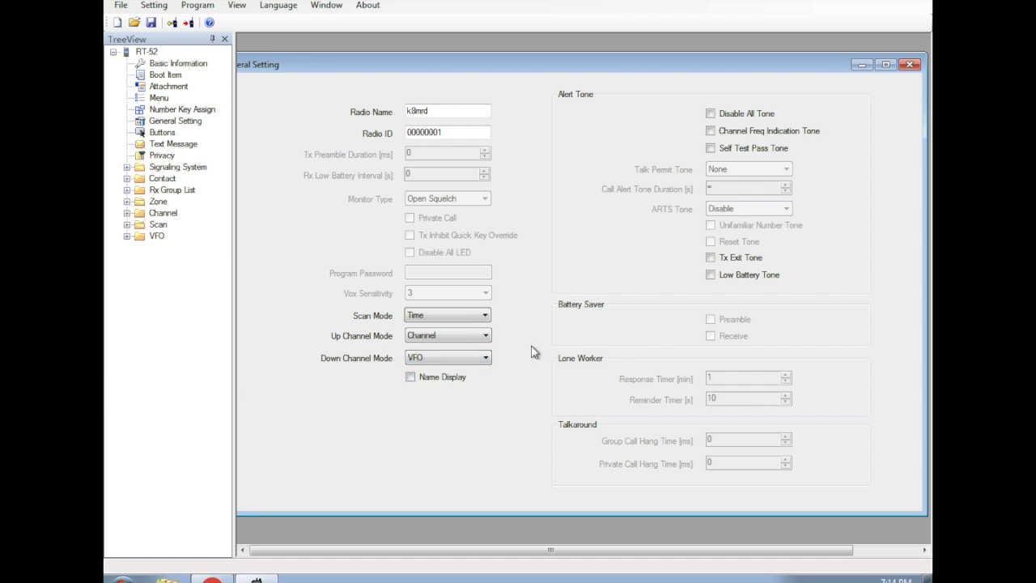
Step: Enable Name Display and Self Test Pass Tone in General Setting and close the window
left_click(425, 379)
left_click(711, 149)
left_click(911, 66)
Step: Open the Buttons settings, set the Top Key short press to FM and leave its long press at None
left_click(161, 134)
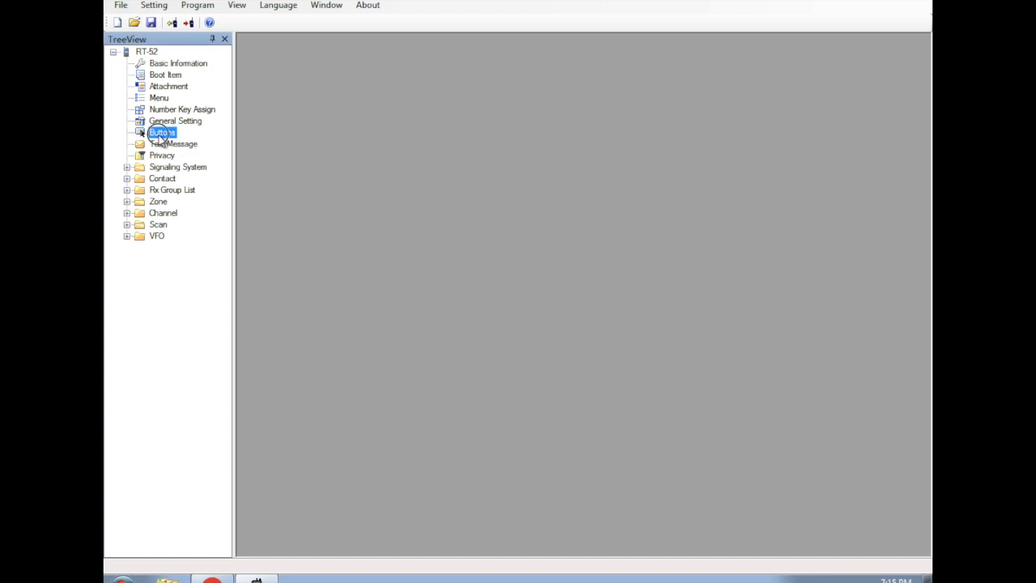
left_click_drag(544, 97, 532, 70)
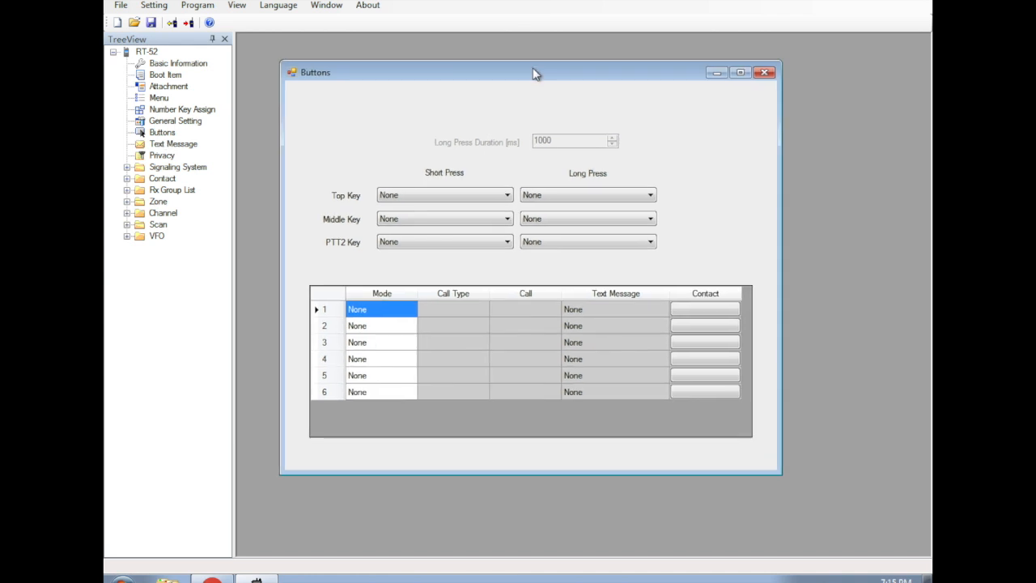
left_click(504, 197)
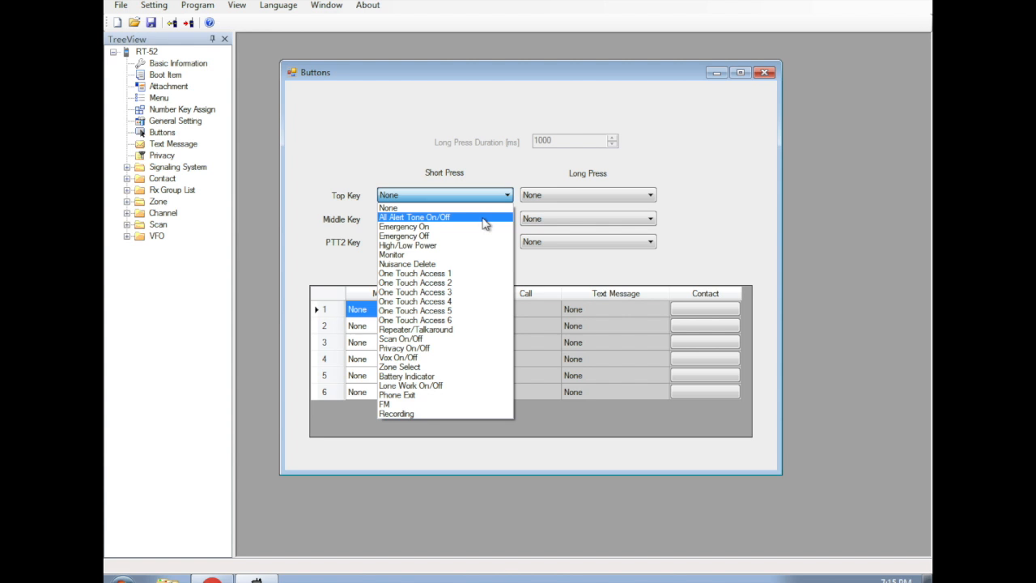
left_click(390, 404)
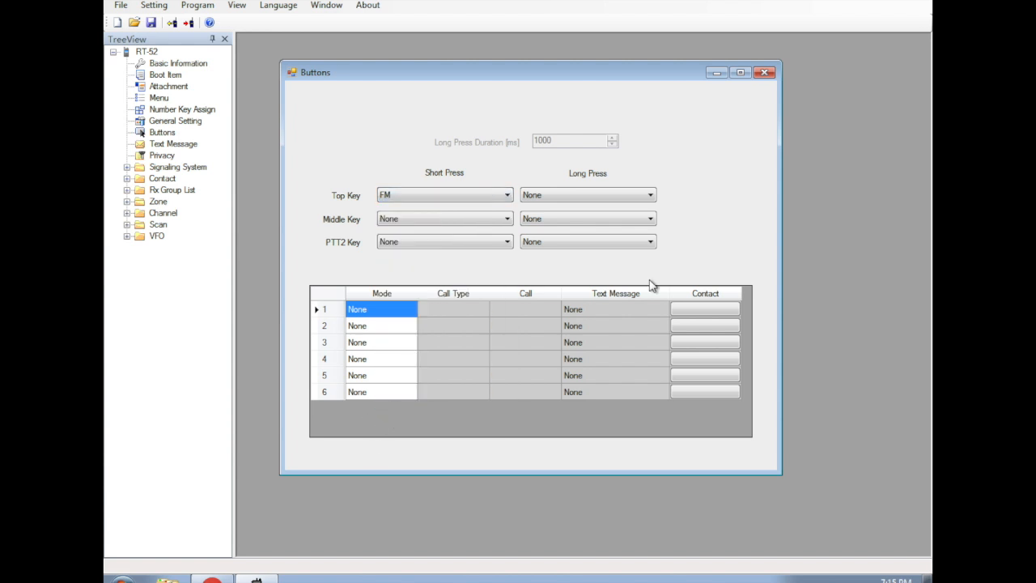
left_click(568, 197)
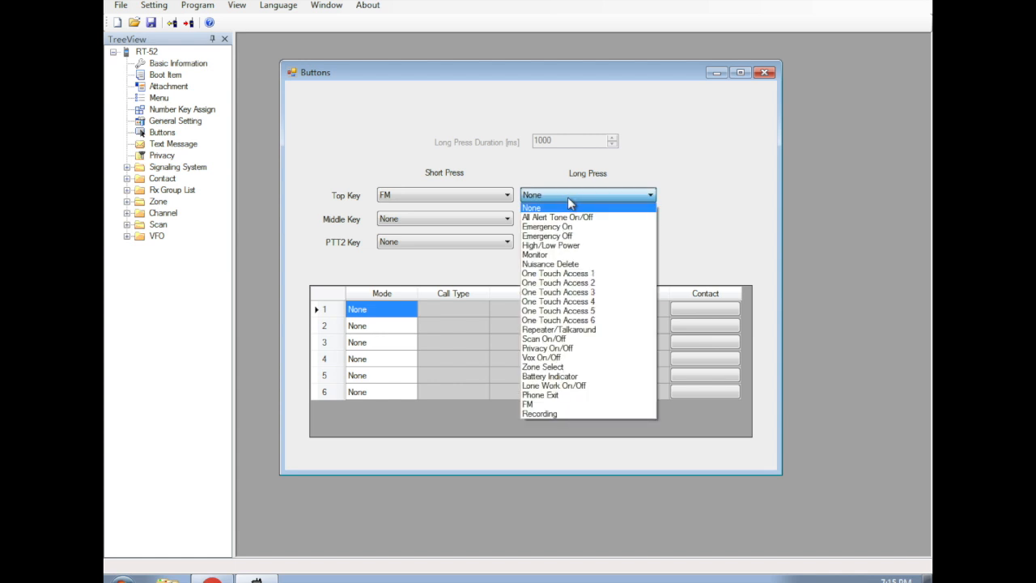
left_click(707, 215)
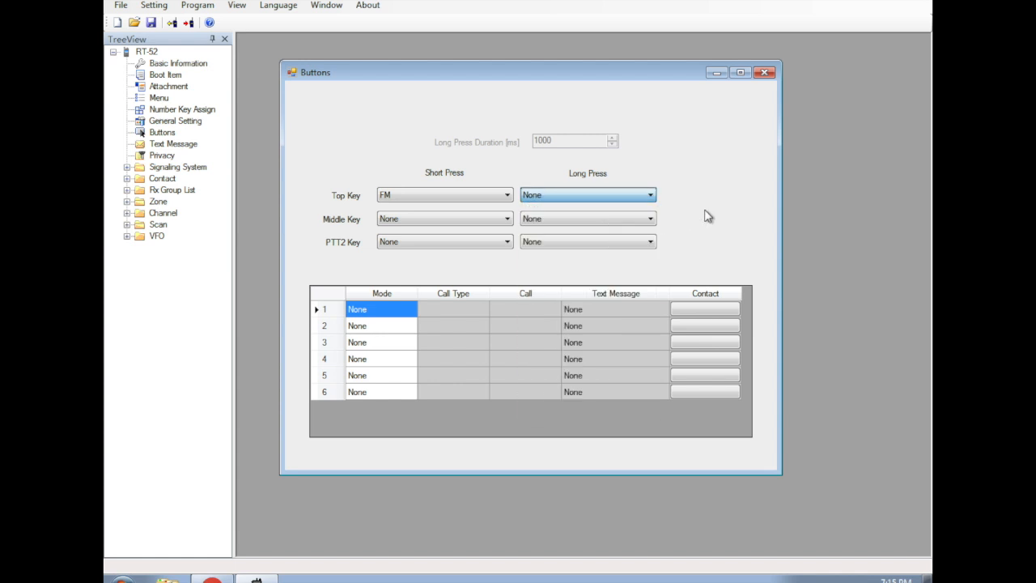
Step: Set the Middle Key short press to Zone Select and leave its long press at None
left_click(505, 220)
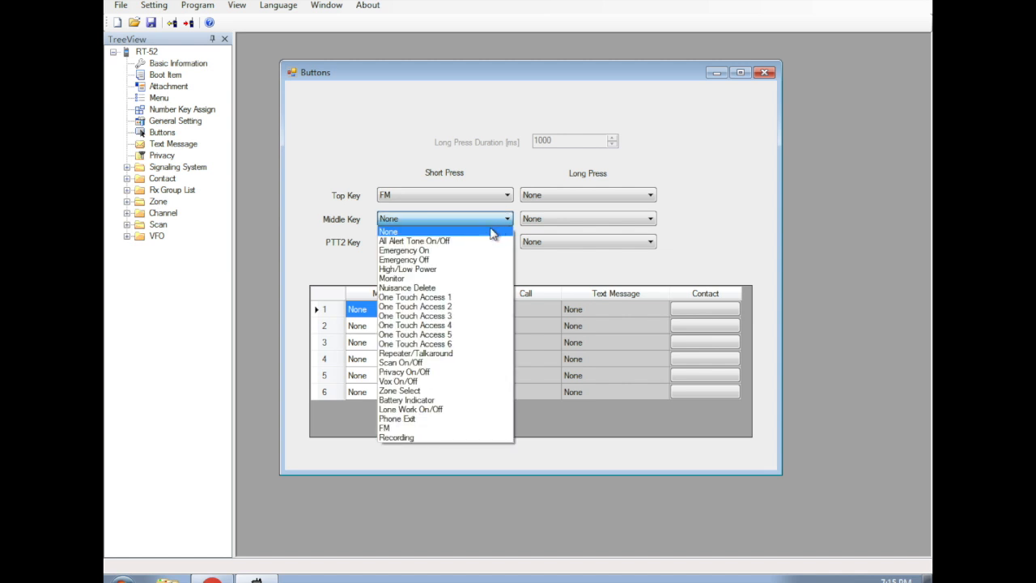
left_click(421, 391)
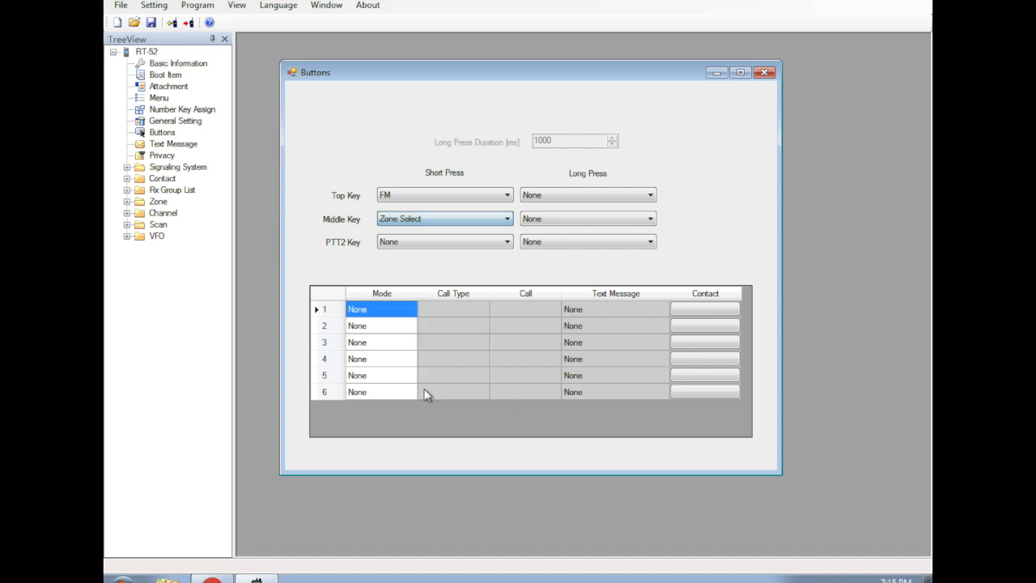
left_click(543, 222)
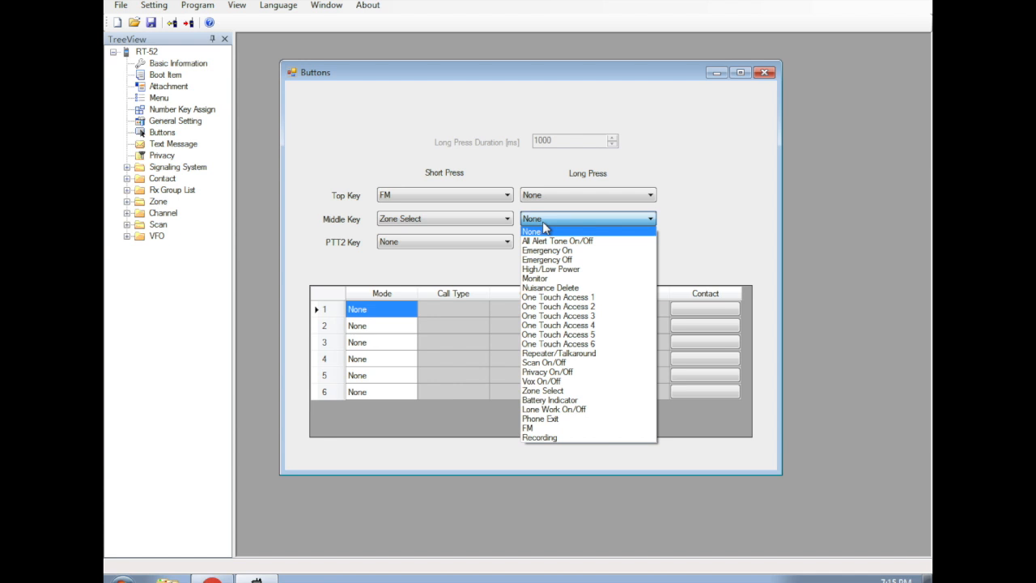
left_click(680, 229)
Step: Set the PTT2 Key short press to PTT2键, keep PTT2键 for its long press and close the Buttons settings
left_click(508, 245)
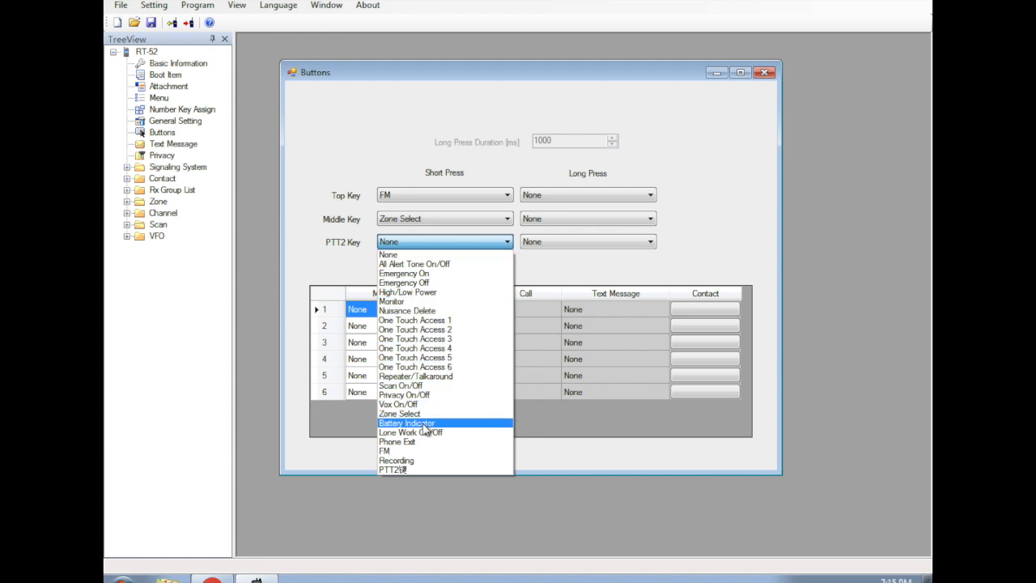
left_click(404, 469)
left_click(574, 245)
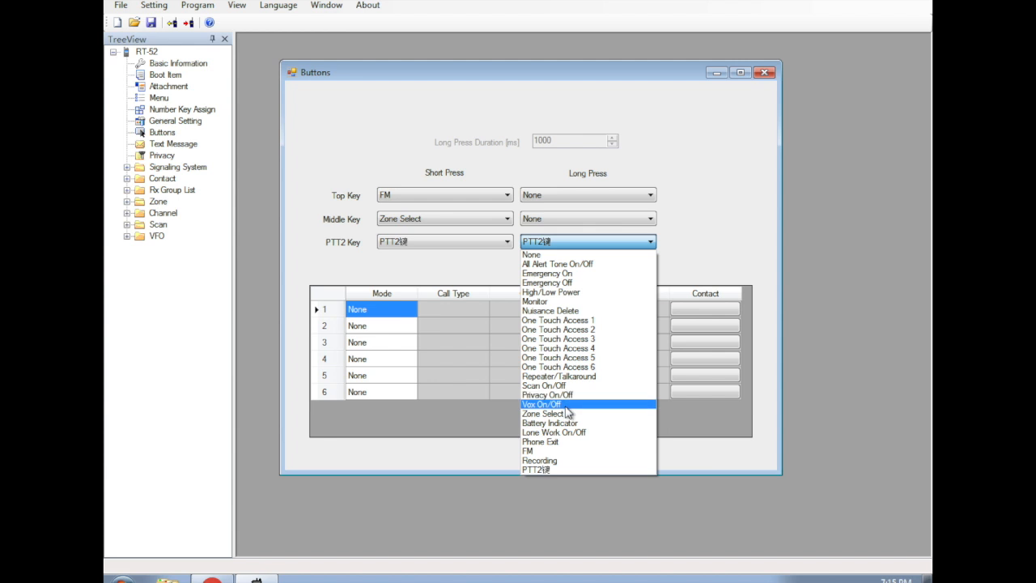
left_click(739, 249)
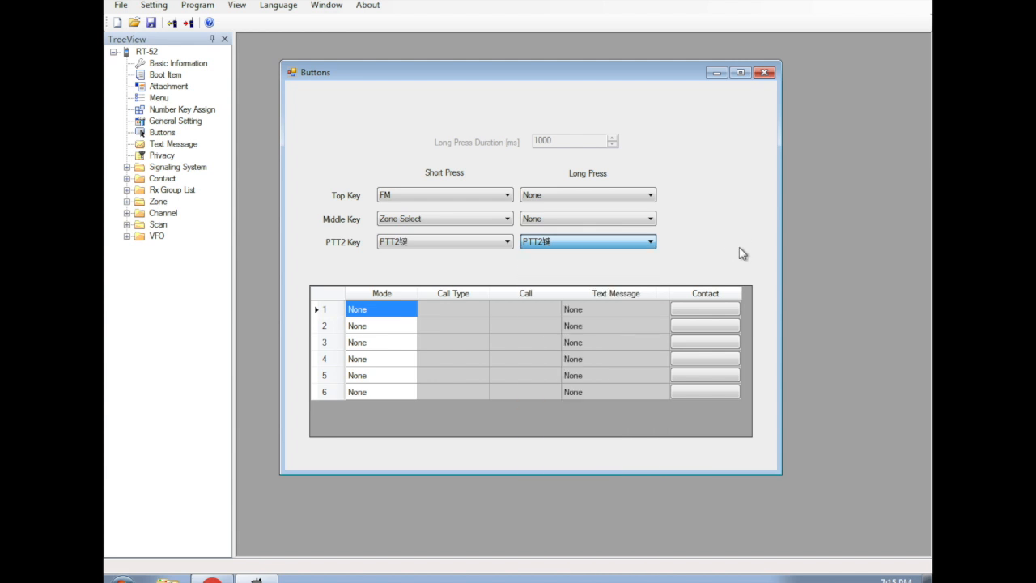
left_click(639, 246)
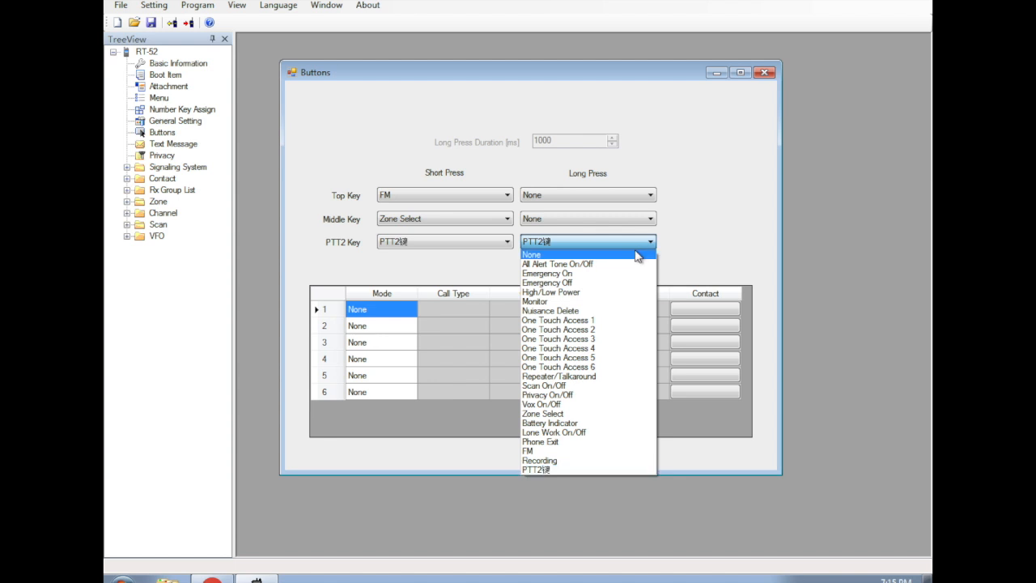
left_click(732, 236)
Step: Open the Digital Contact list and expand the Channel group in the tree
left_click(126, 178)
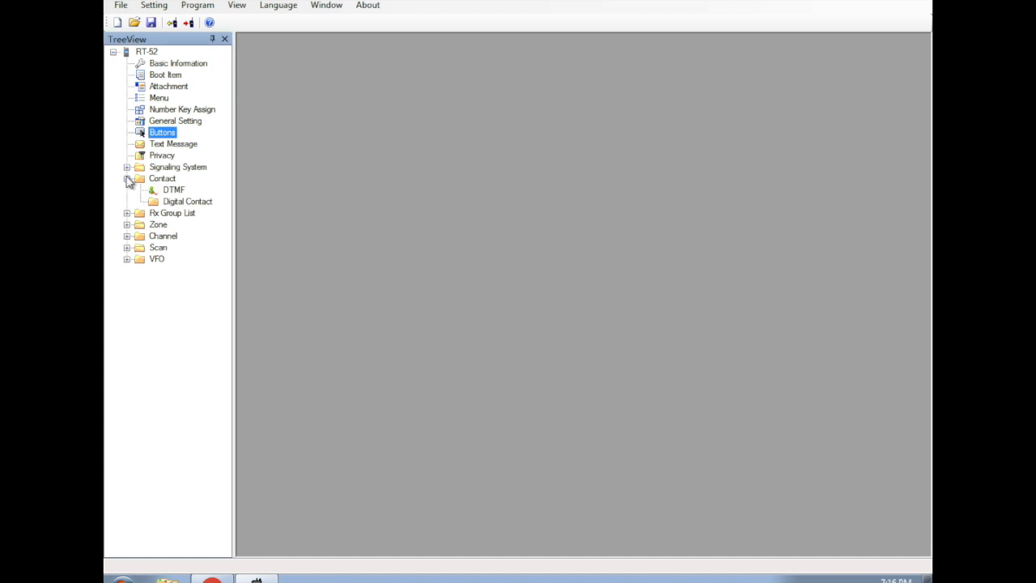
double_click(189, 202)
left_click(597, 120)
left_click_drag(596, 120, 560, 85)
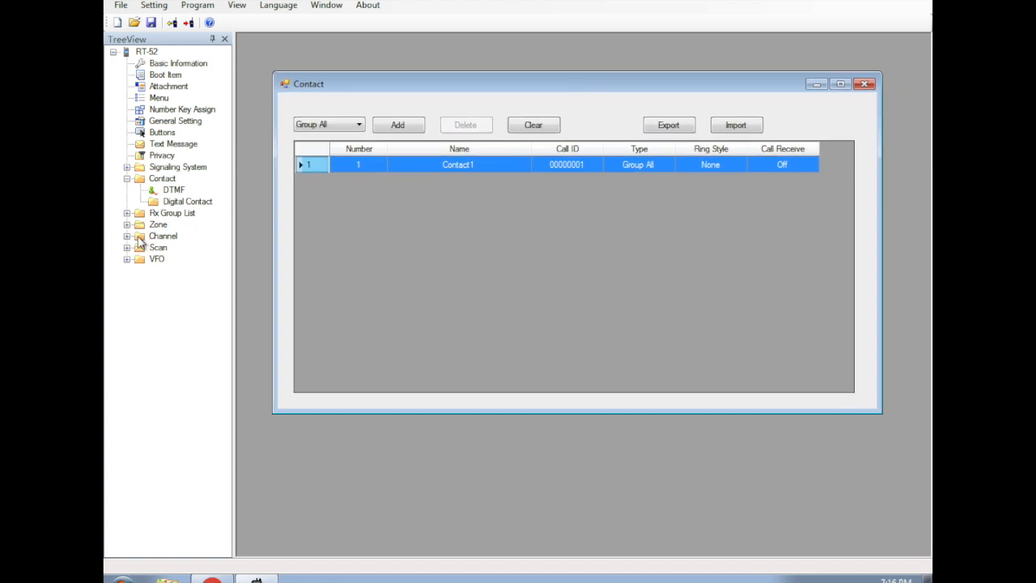
left_click(128, 235)
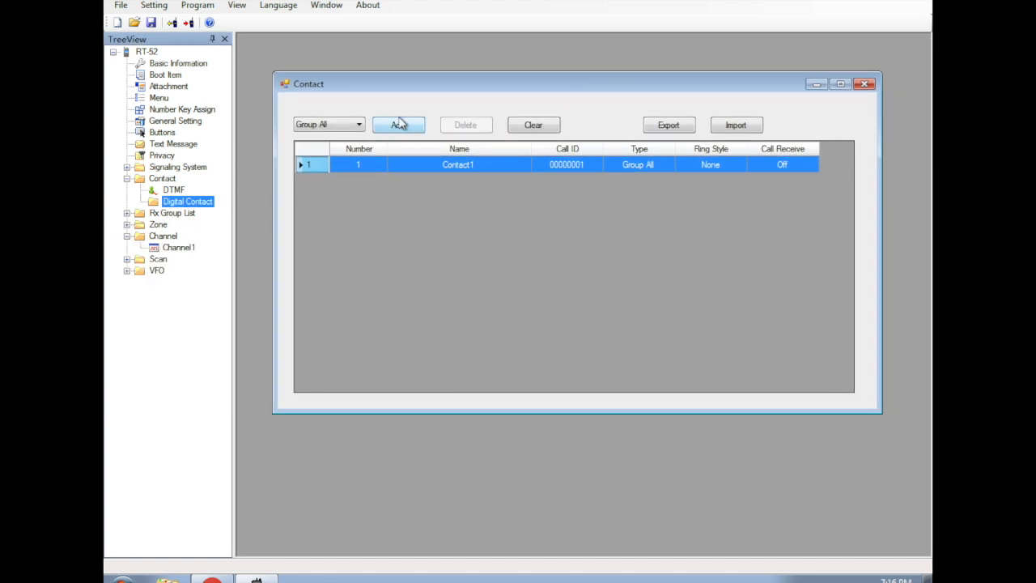
left_click_drag(441, 87, 400, 50)
left_click(193, 247)
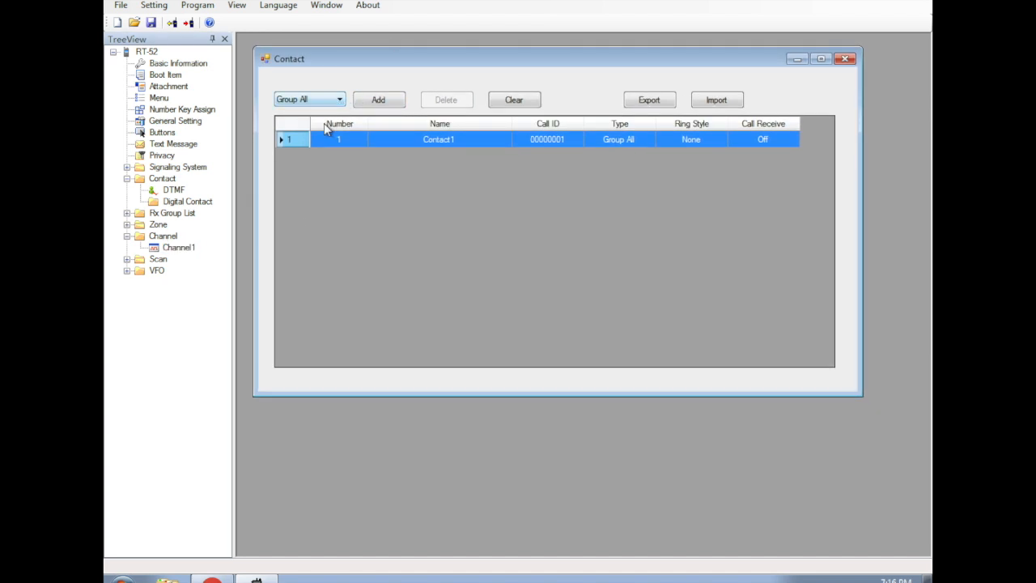
Step: Rename the first digital contact as Jerry Net, set its Call ID to 6 and close its window
double_click(296, 141)
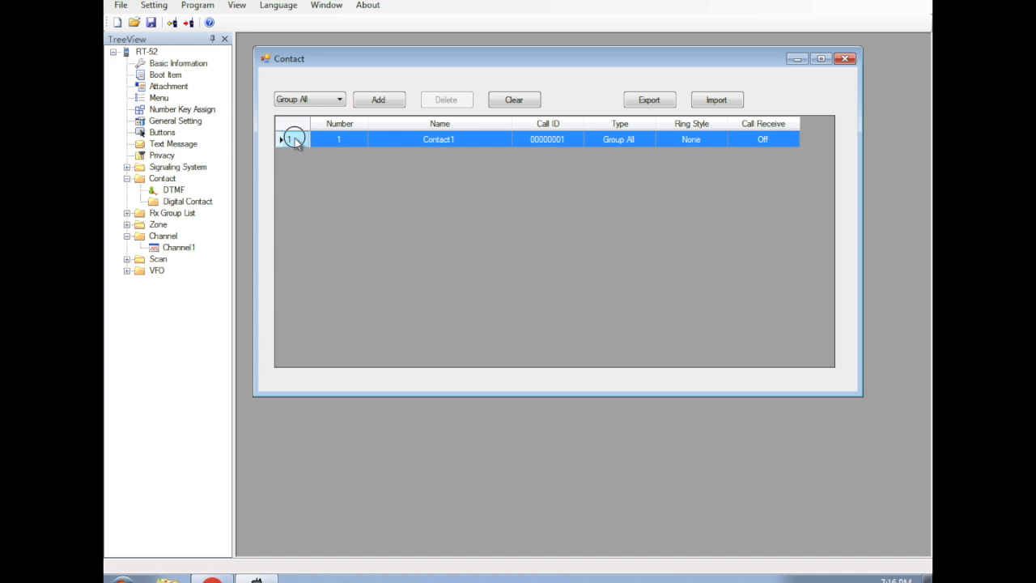
left_click(481, 191)
left_click_drag(496, 191, 413, 191)
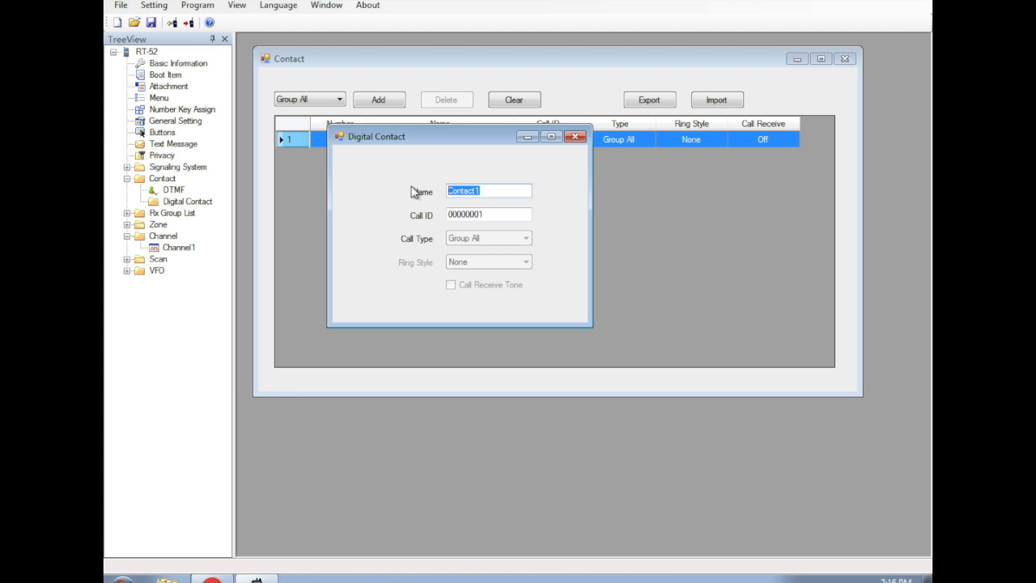
type("Jer")
key("Tab")
type("6")
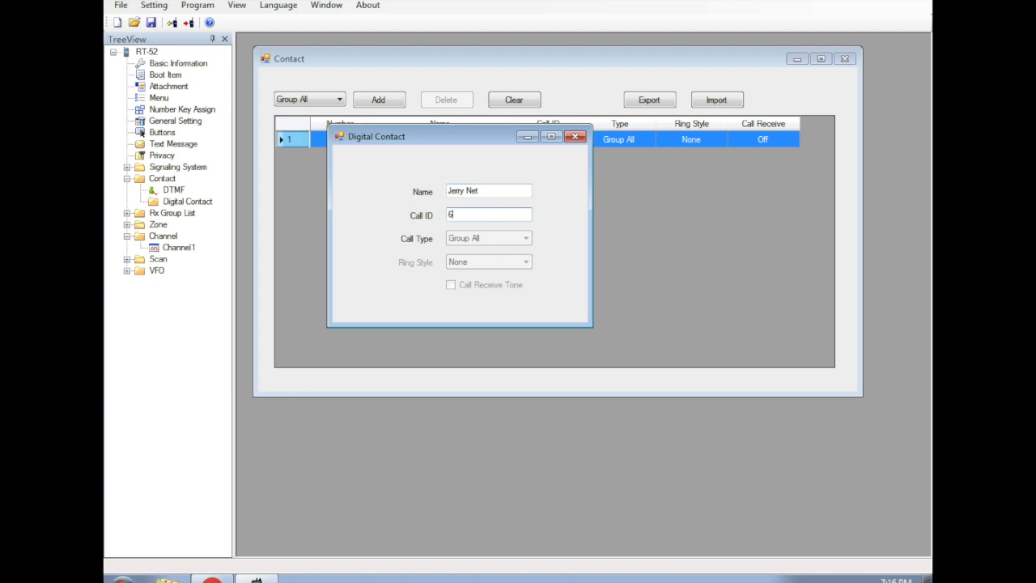
left_click(576, 136)
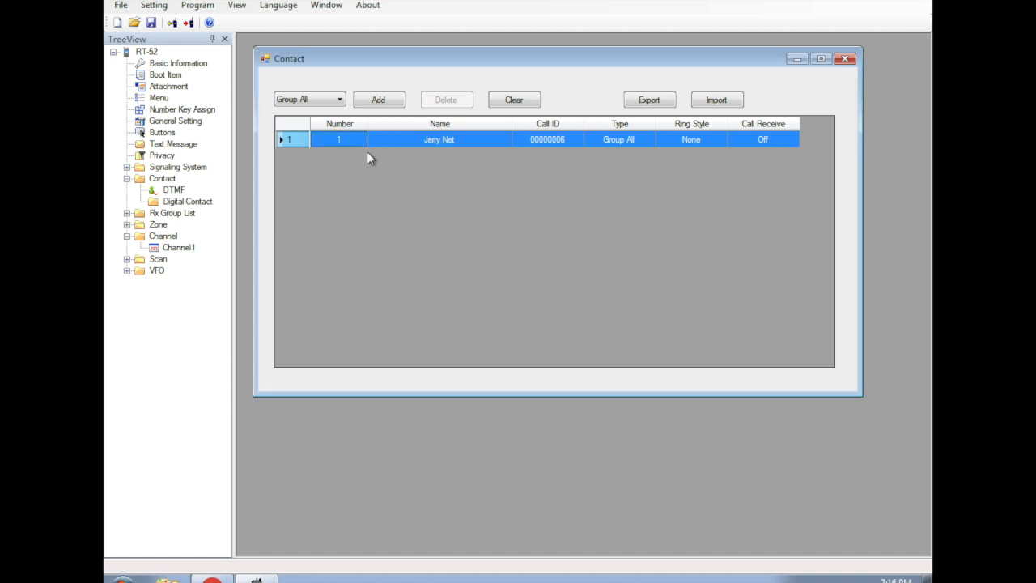
Step: Add a second Group All contact named Quad Net with Call ID 31012 and close its window
left_click(366, 103)
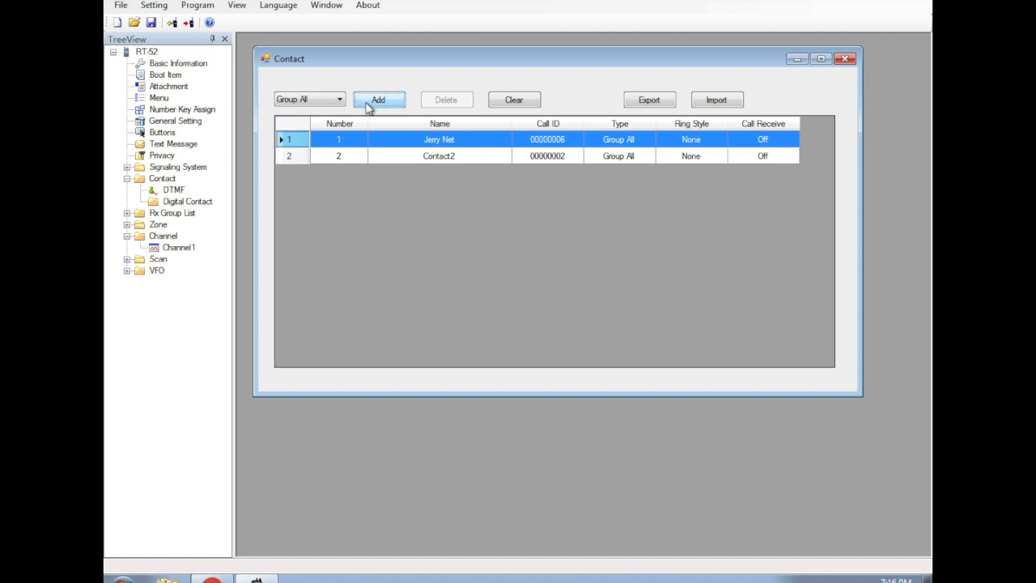
double_click(300, 158)
left_click_drag(510, 209, 350, 207)
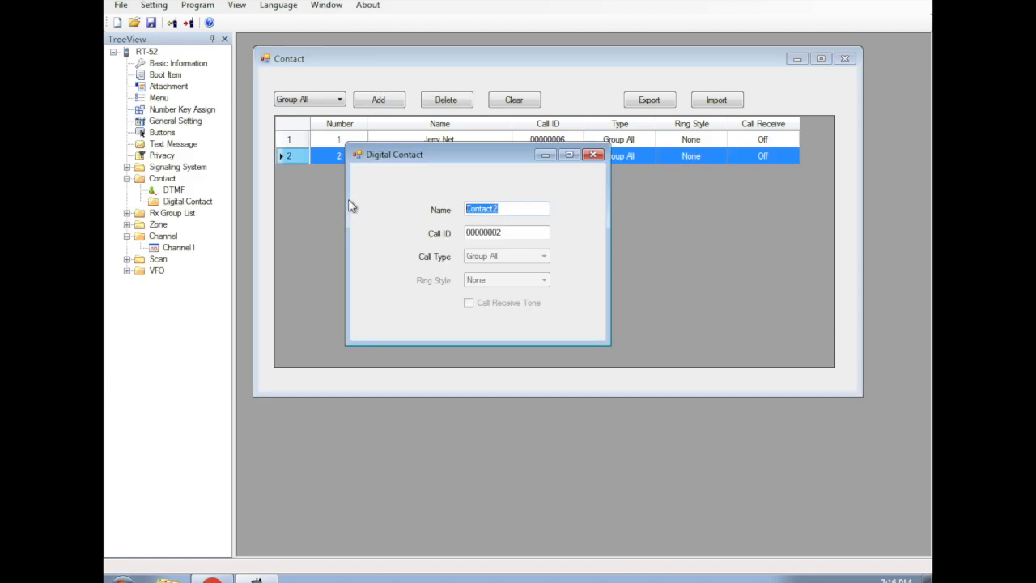
type("Quad Net")
key("Tab")
type("3")
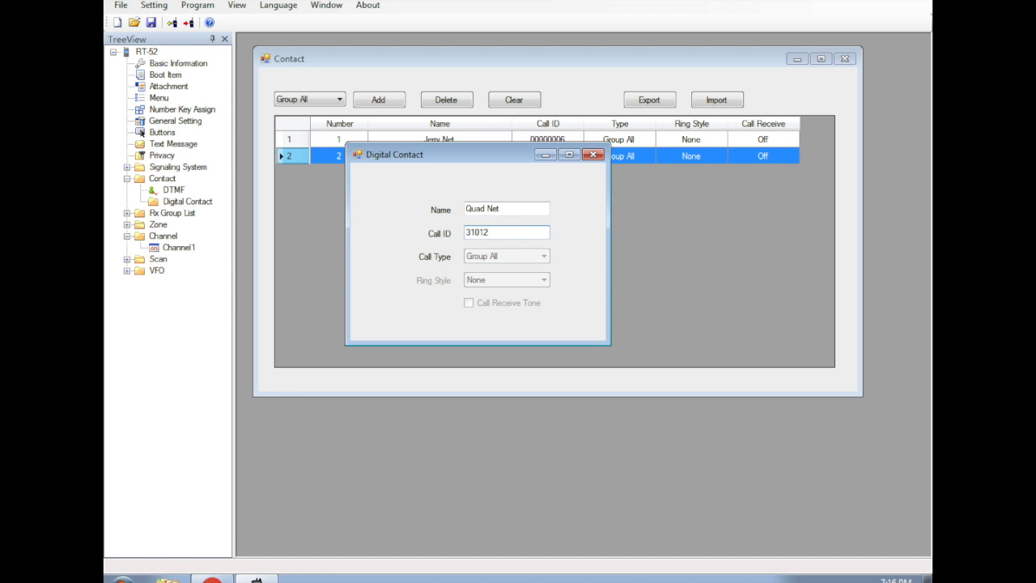
left_click(597, 154)
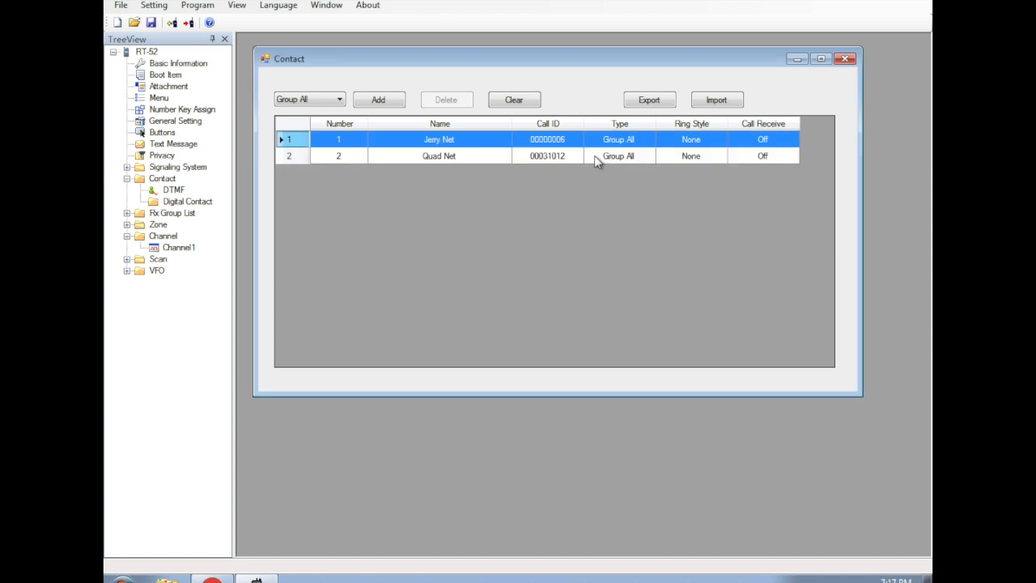
Step: Add a third Group All contact named 4000 Disconnect with Call ID 4000 and close its window
left_click(474, 156)
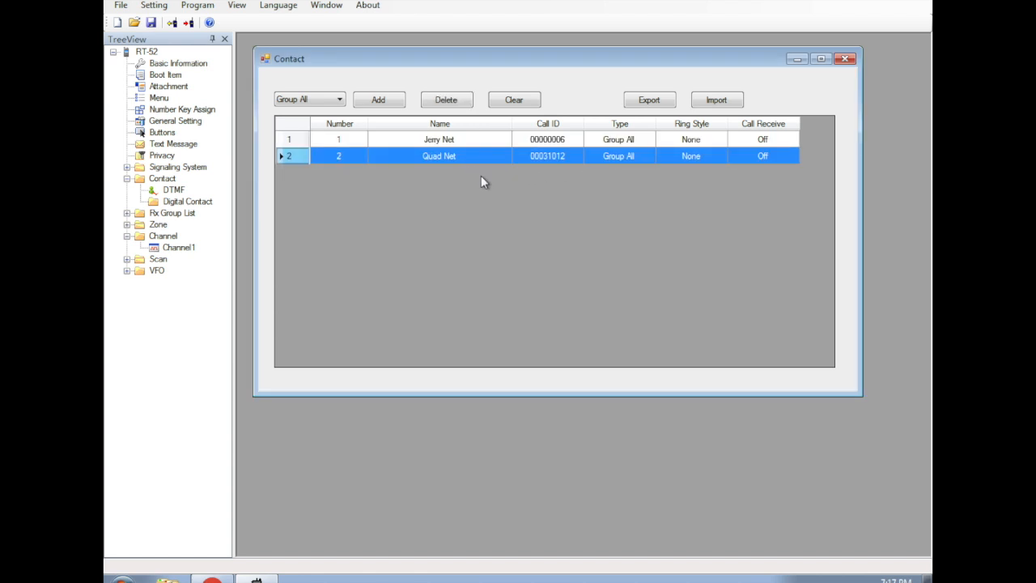
left_click(368, 100)
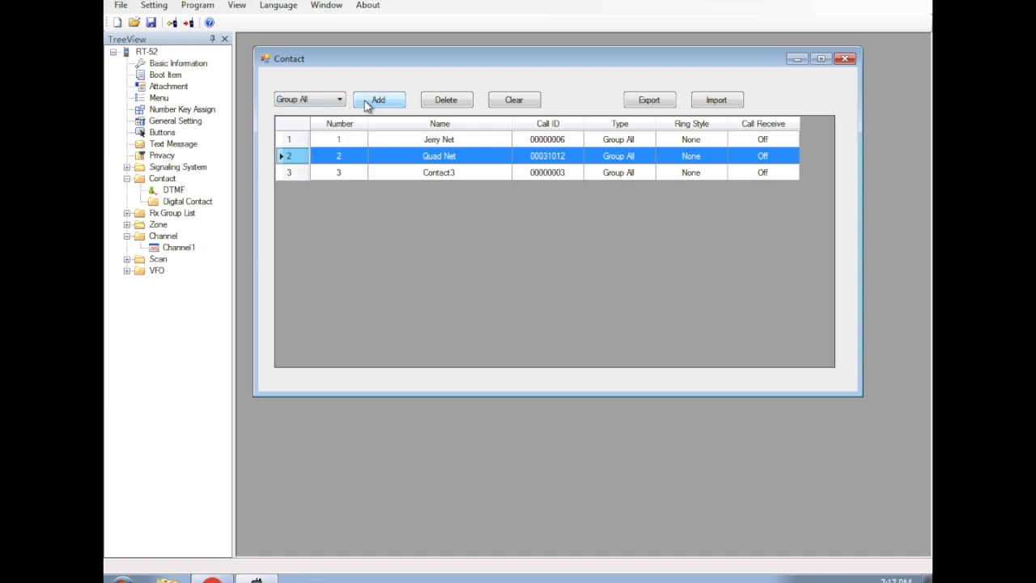
double_click(300, 177)
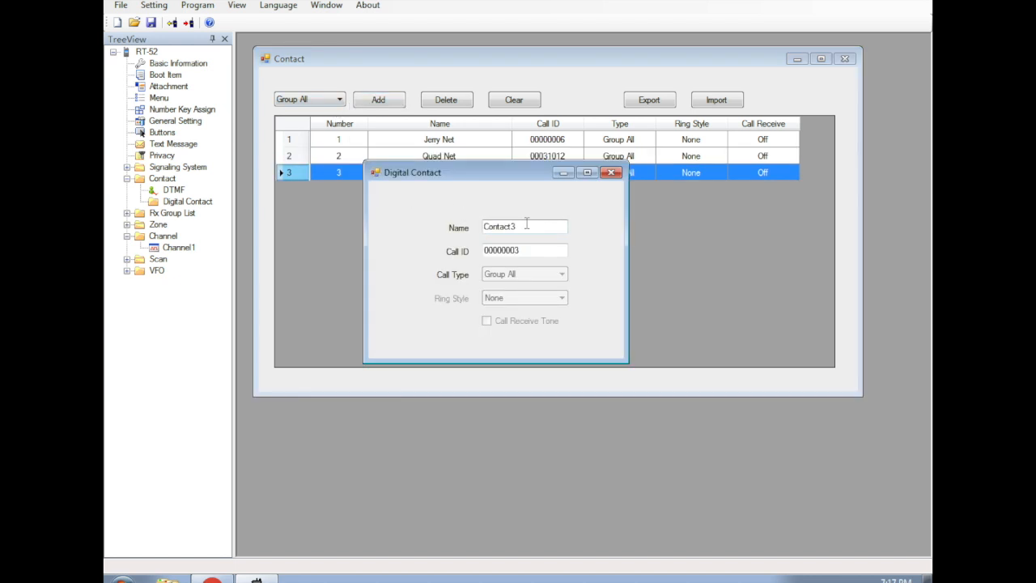
type("t")
type("000 Disconnect")
key("Tab")
type("400")
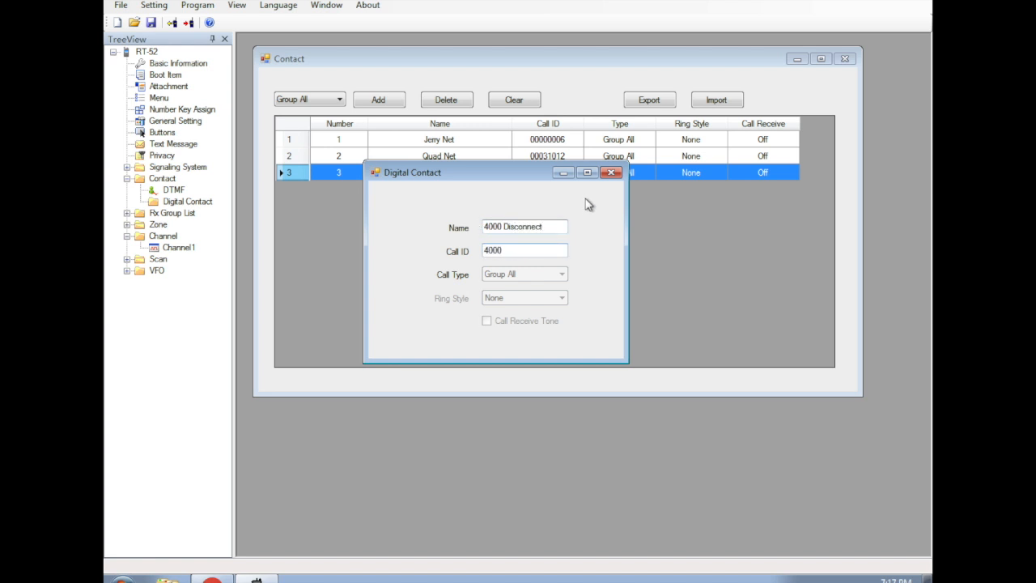
left_click(612, 172)
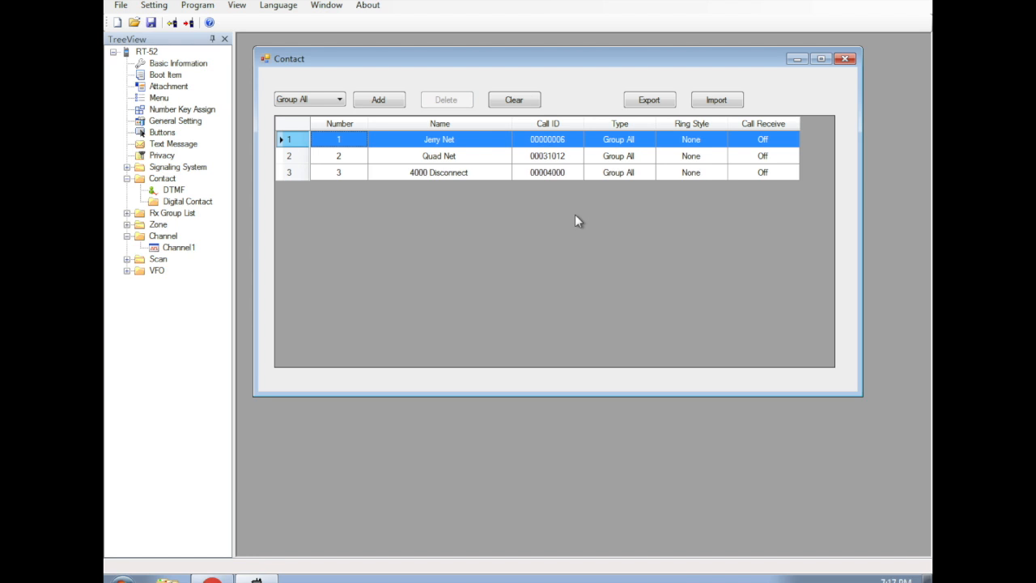
Step: Add a fourth contact of type Private Call, view its details and delete it again
left_click(340, 99)
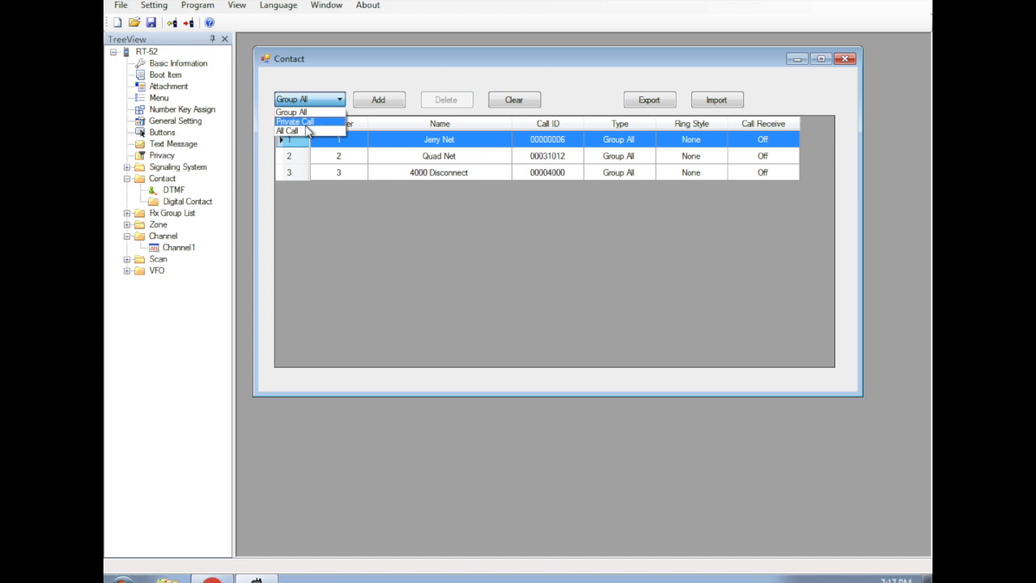
left_click(340, 100)
left_click(332, 100)
left_click(324, 121)
left_click(377, 105)
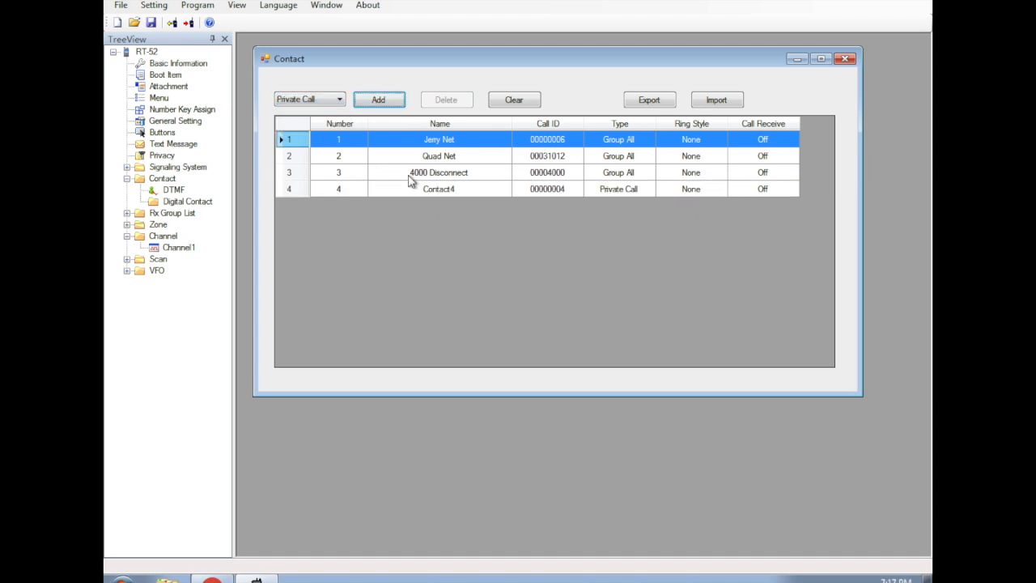
left_click(606, 191)
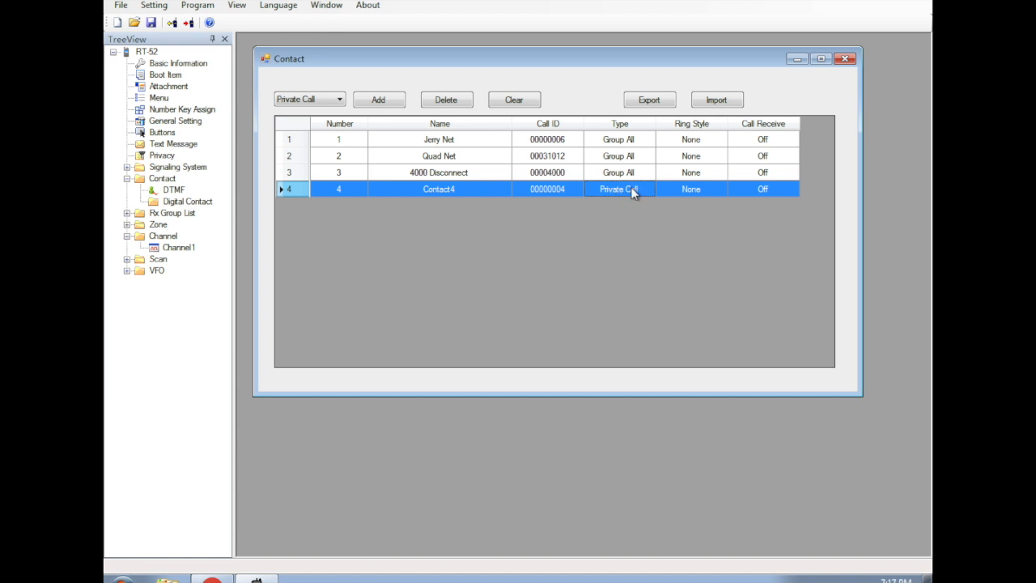
double_click(291, 189)
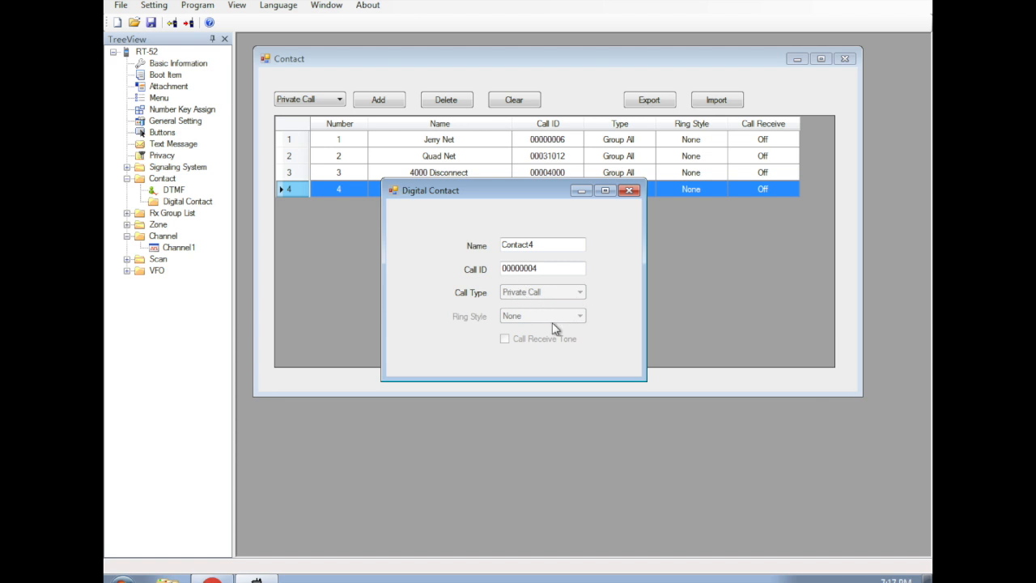
left_click(629, 190)
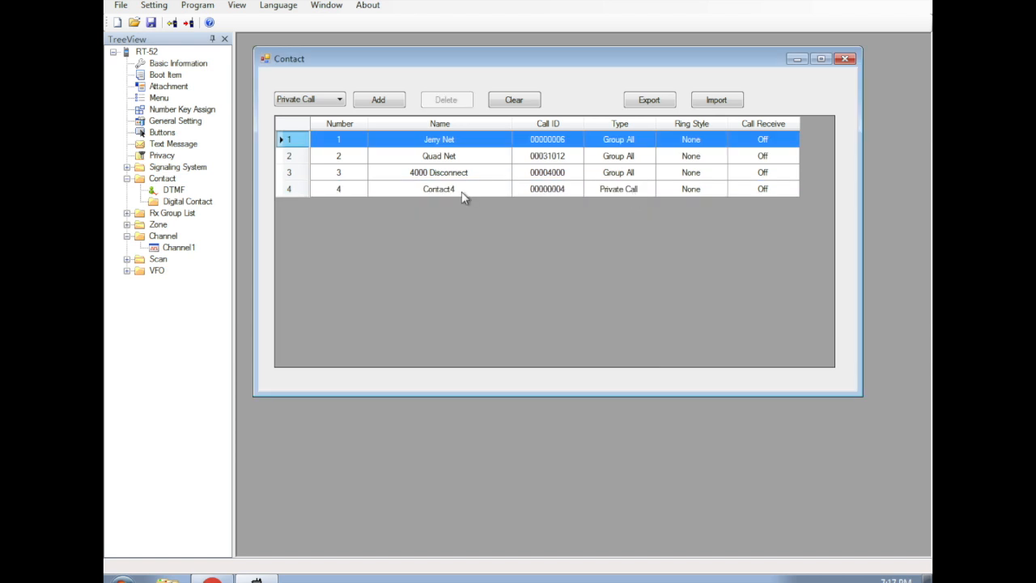
left_click(458, 190)
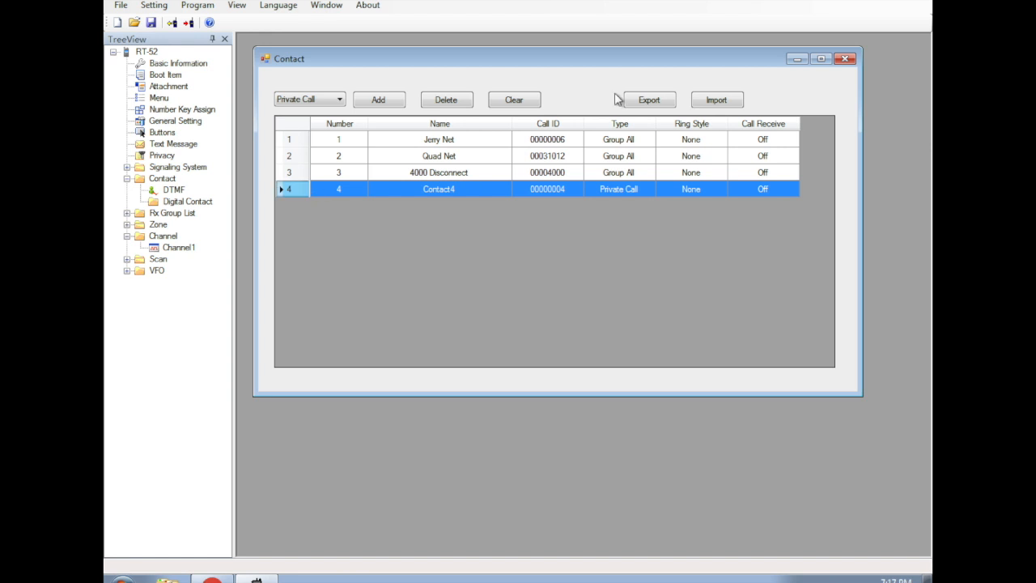
left_click(468, 103)
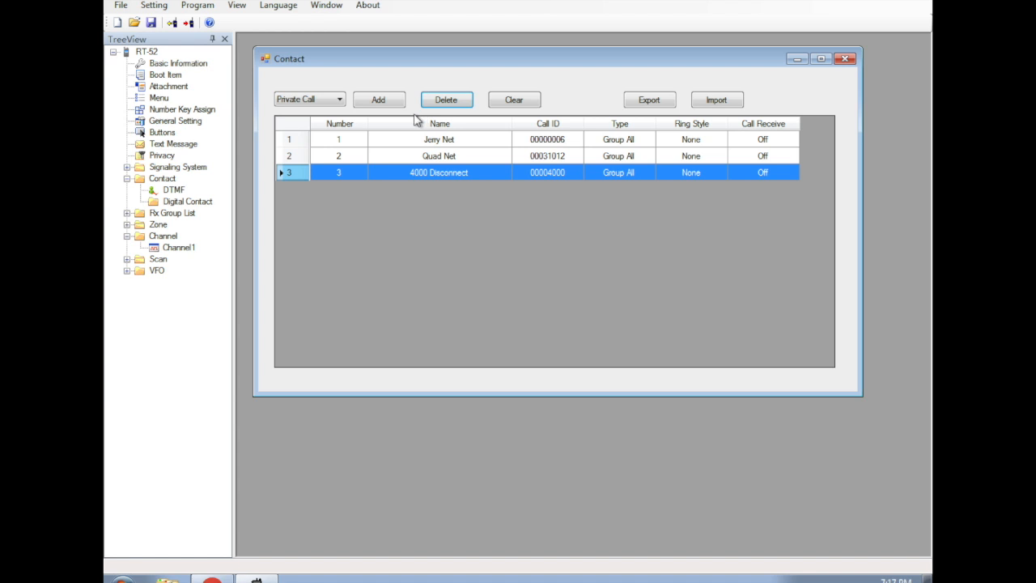
Step: Expand the Zone group, rename Zone1 as Pi-Star and close the zone window
mouse_move(527, 65)
left_mouse_down()
mouse_move(504, 44)
mouse_move(510, 53)
left_mouse_up()
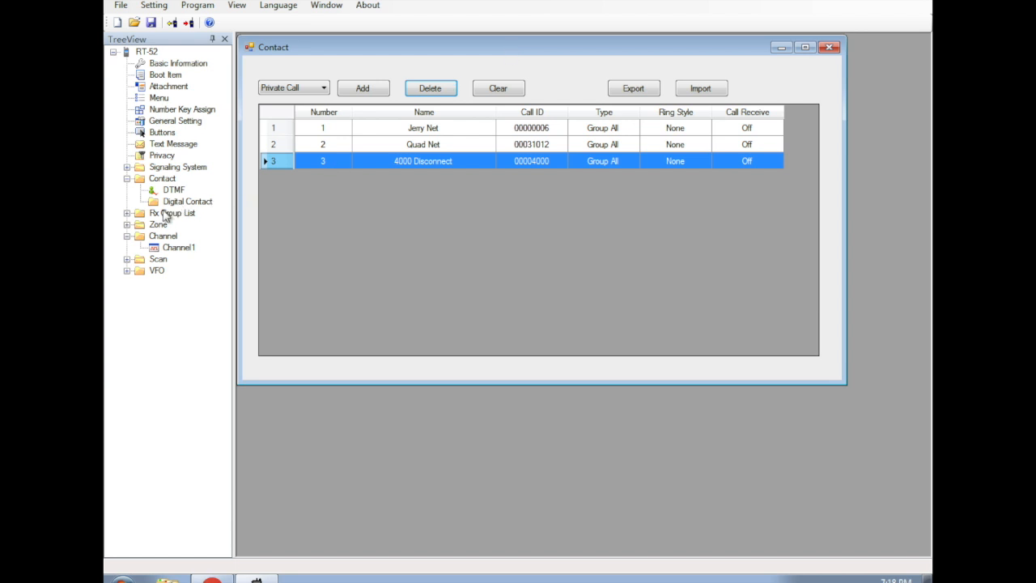
left_click(126, 225)
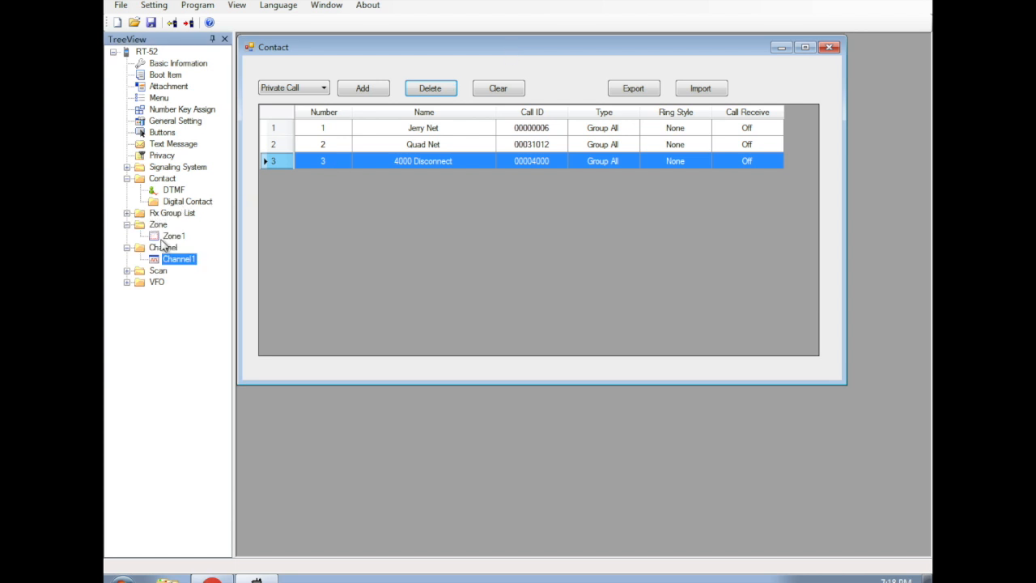
double_click(173, 235)
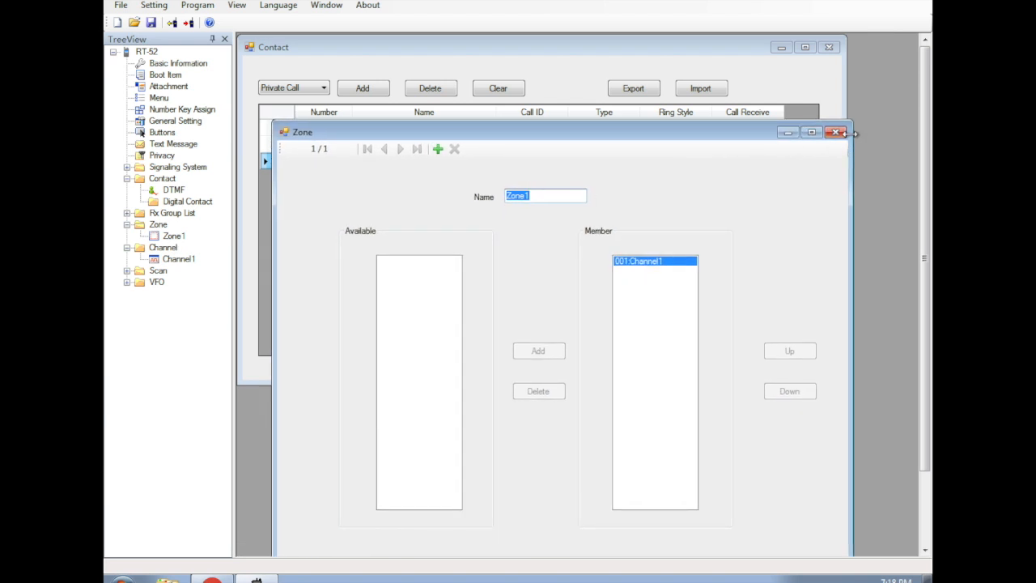
type("PH")
left_click(835, 132)
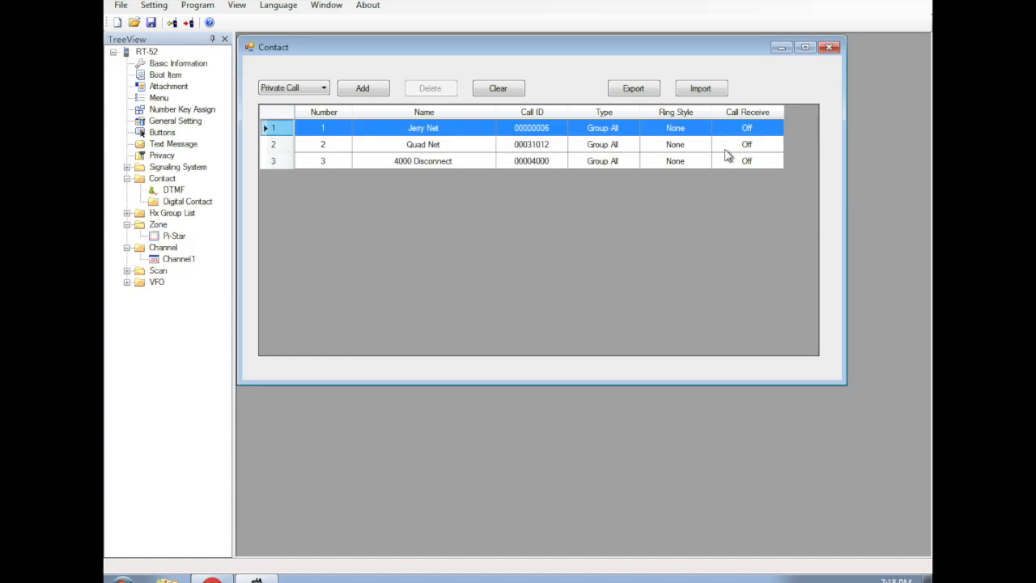
Step: Set Channel1's Rx frequency to 433.450 MHz and copy that value to its Tx frequency
left_click(180, 260)
double_click(180, 260)
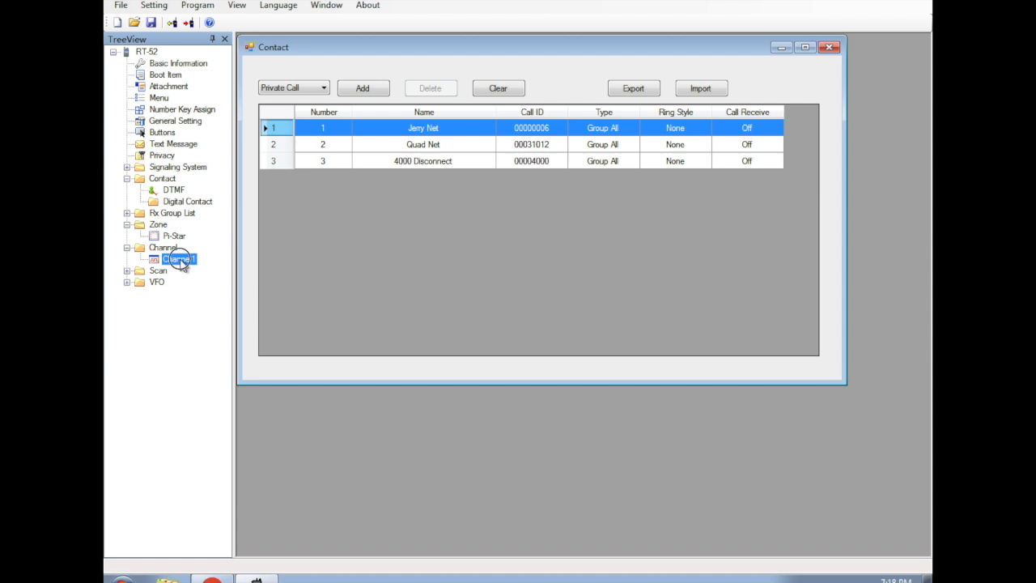
left_click_drag(555, 102, 478, 106)
type("4")
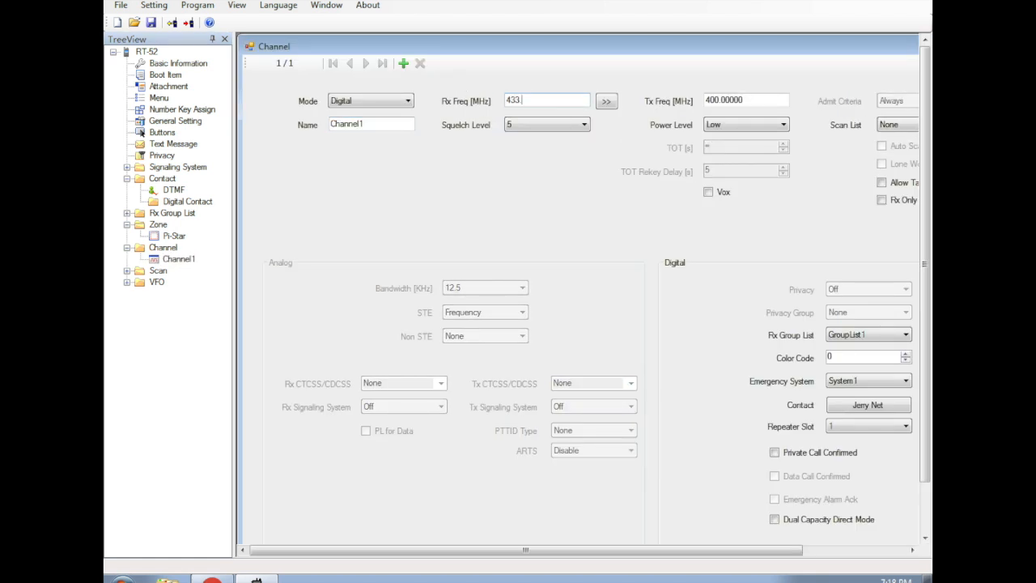
type("33.450")
left_click(609, 102)
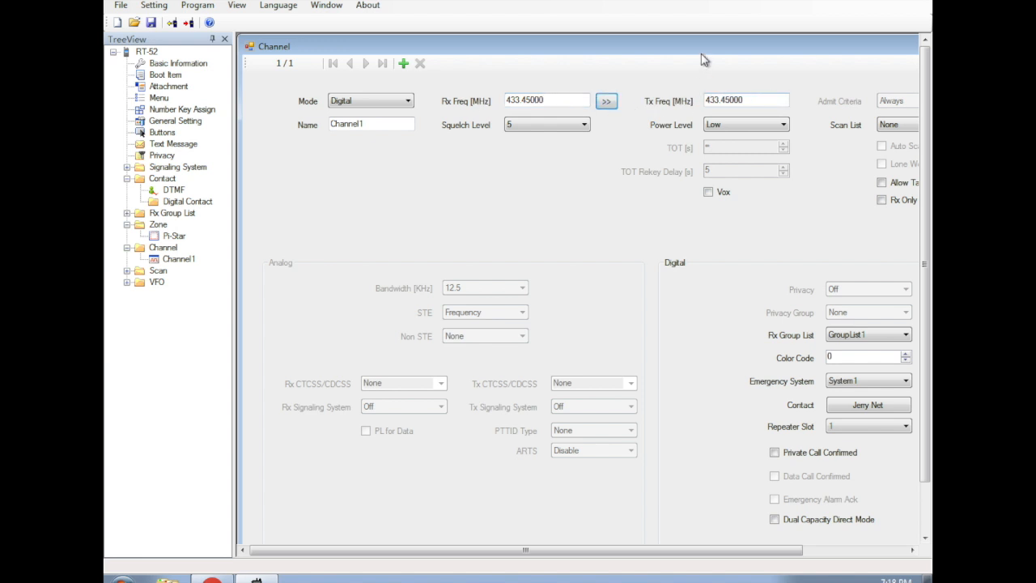
left_click_drag(687, 50, 639, 47)
left_click_drag(475, 46, 526, 51)
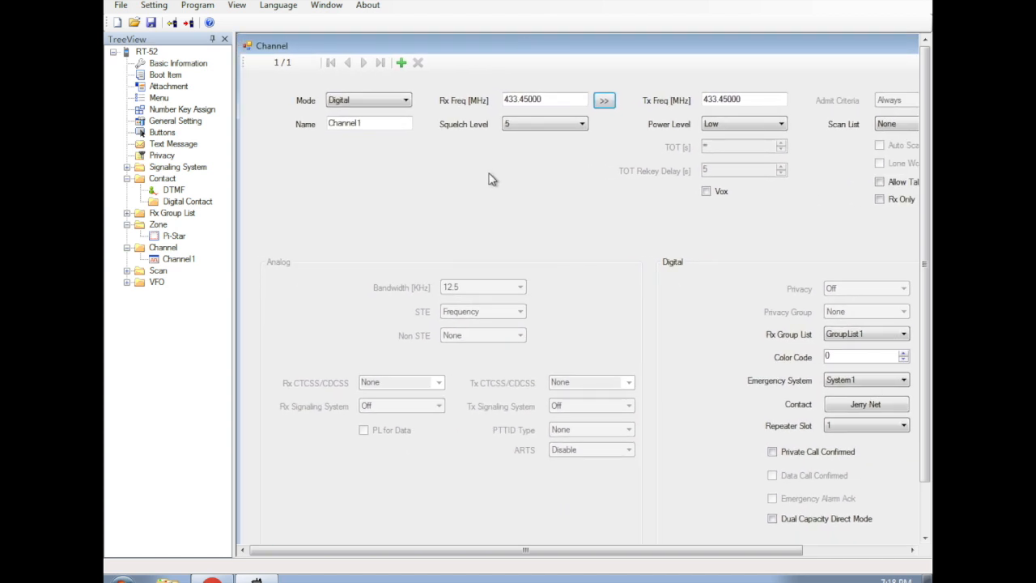
Step: Copy Channel1 in the tree and add three new channels
left_click(170, 261)
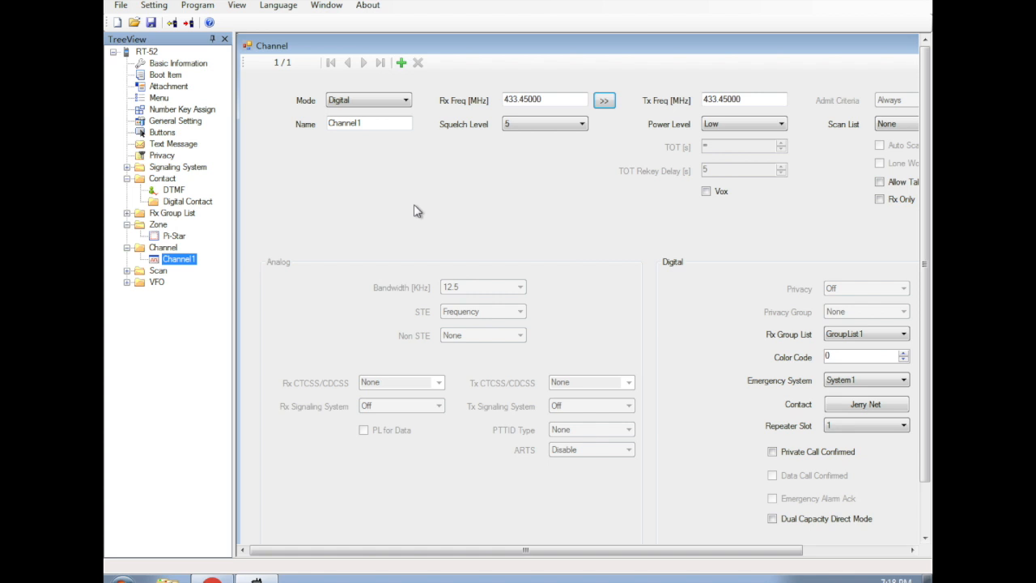
right_click(188, 262)
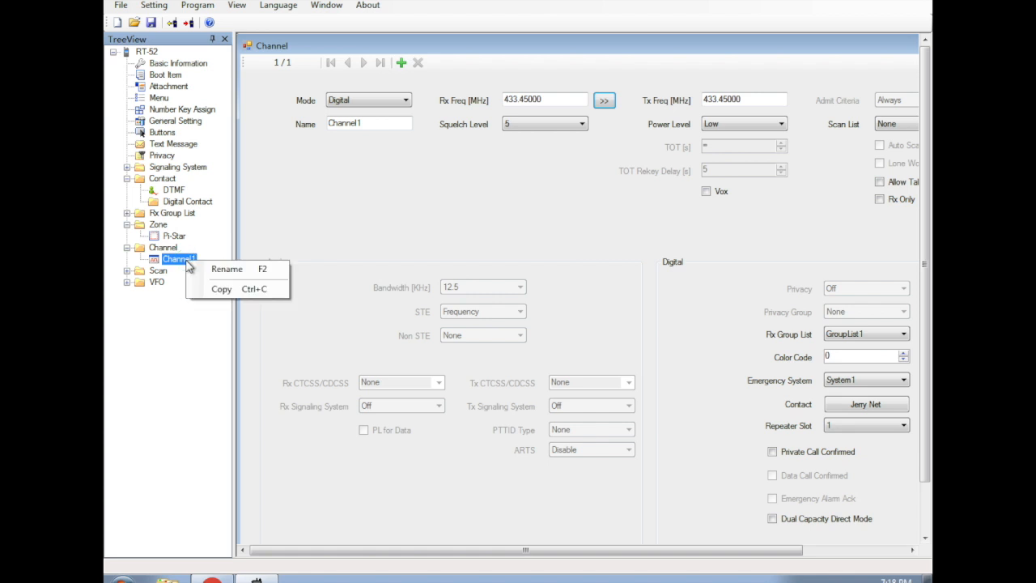
left_click(221, 289)
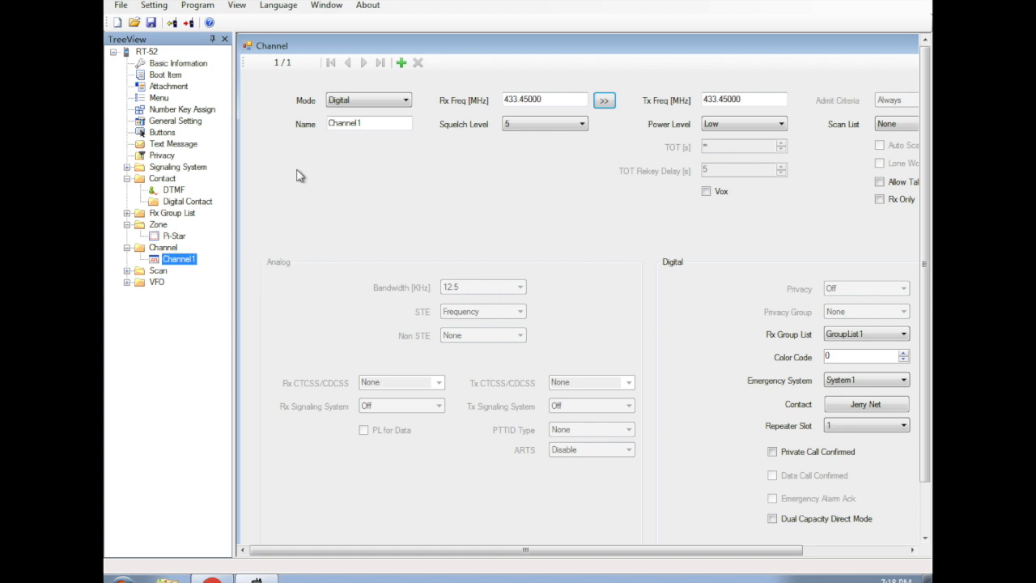
left_click(401, 63)
left_click(402, 62)
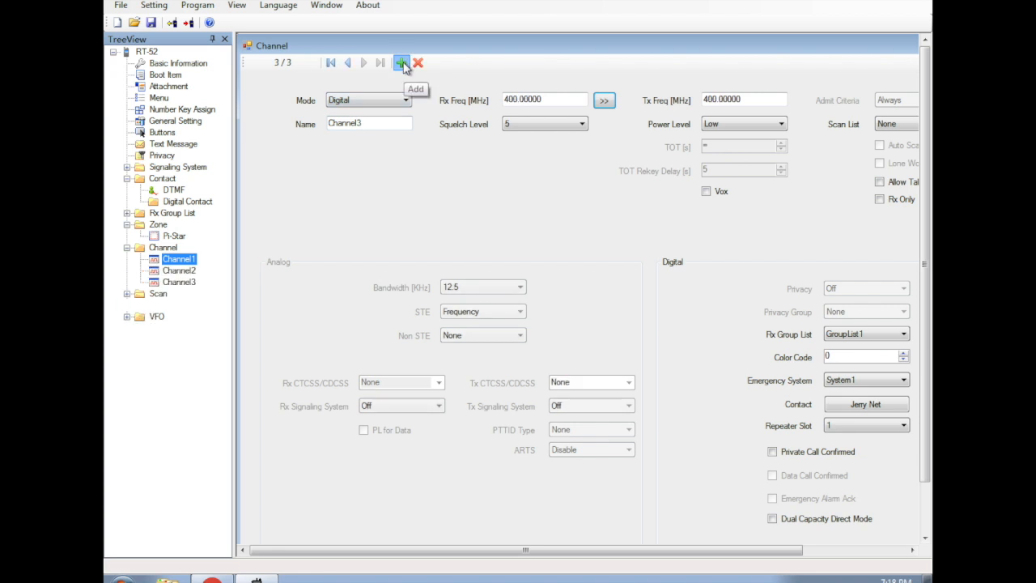
left_click(401, 62)
Step: Paste the copied Channel1 settings onto Channel2 and Channel3
right_click(188, 272)
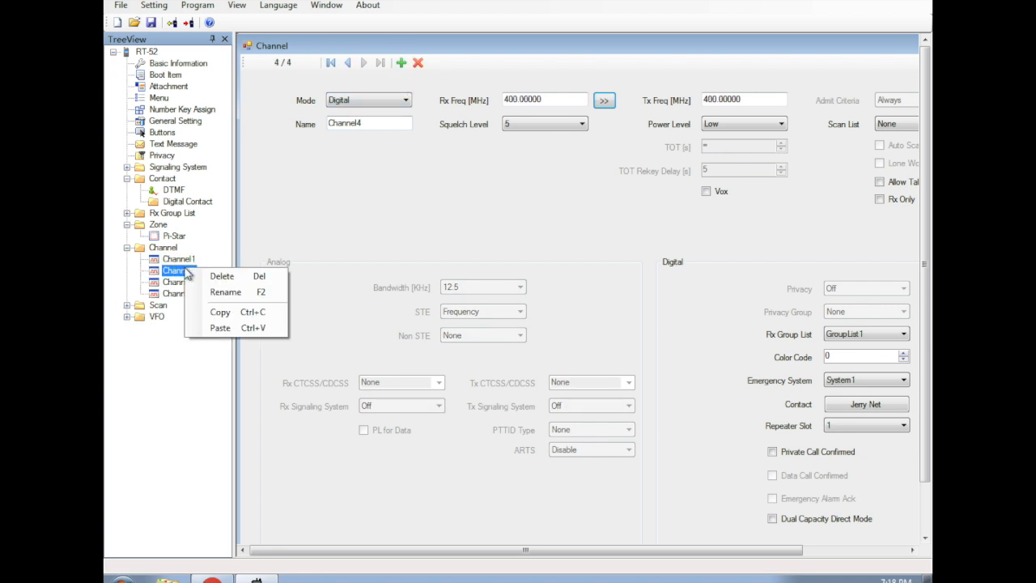
left_click(220, 327)
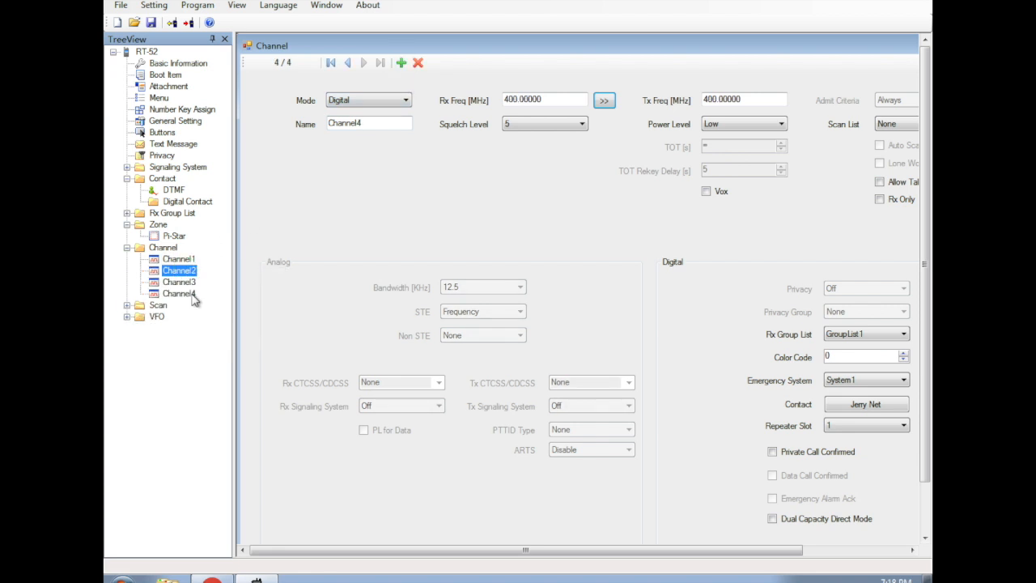
right_click(186, 282)
left_click(221, 348)
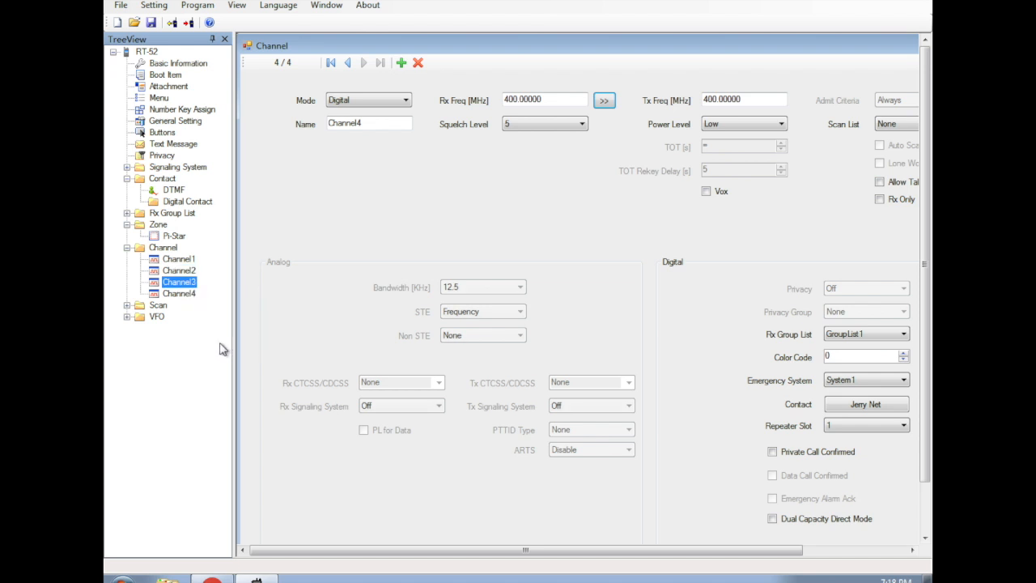
Step: Check the pasted frequencies in Channel2 and Channel3, and delete the surplus Channel4
left_click(176, 272)
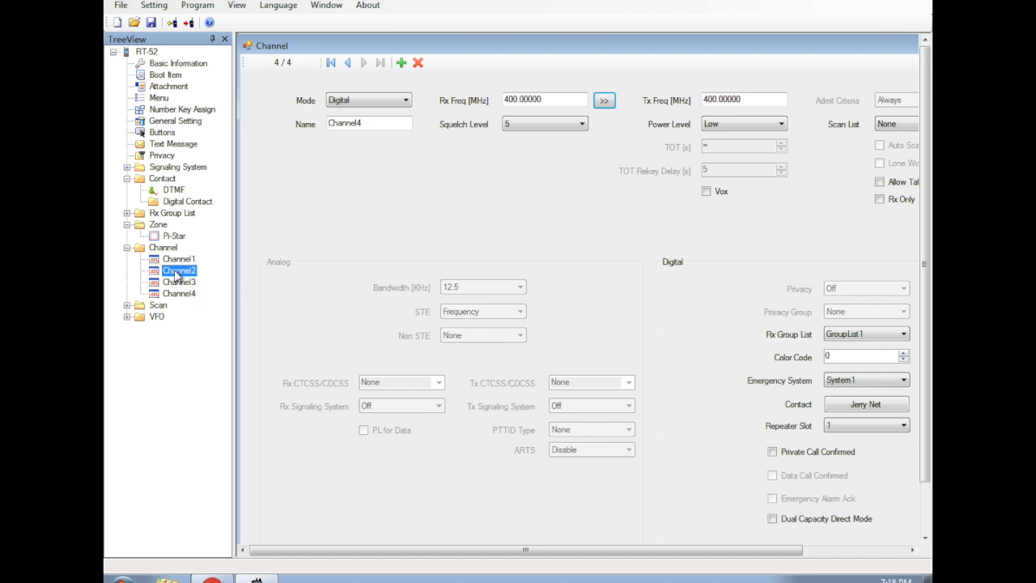
left_click(539, 102)
left_click(743, 97)
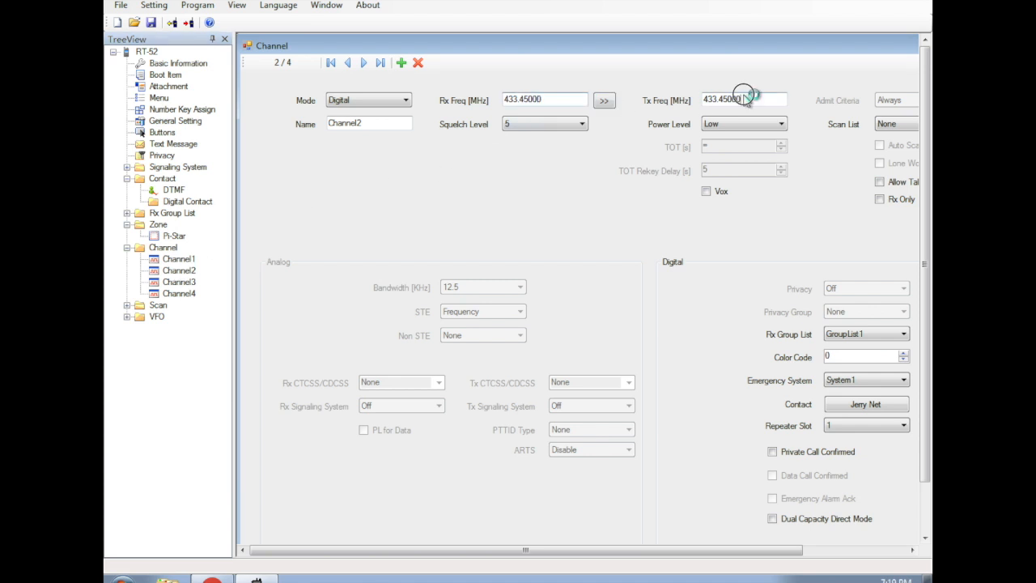
left_click(178, 284)
left_click(179, 294)
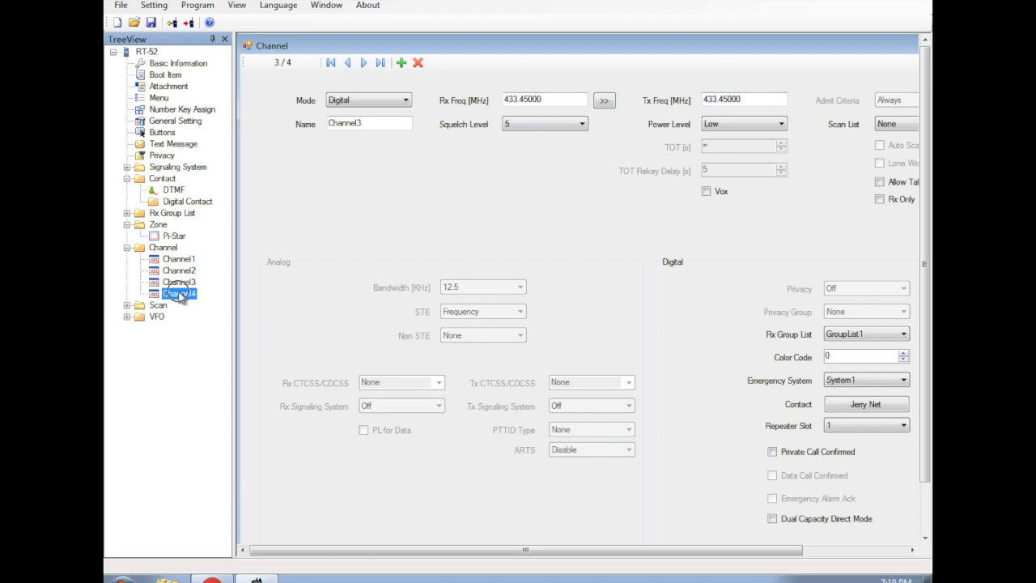
left_click(418, 63)
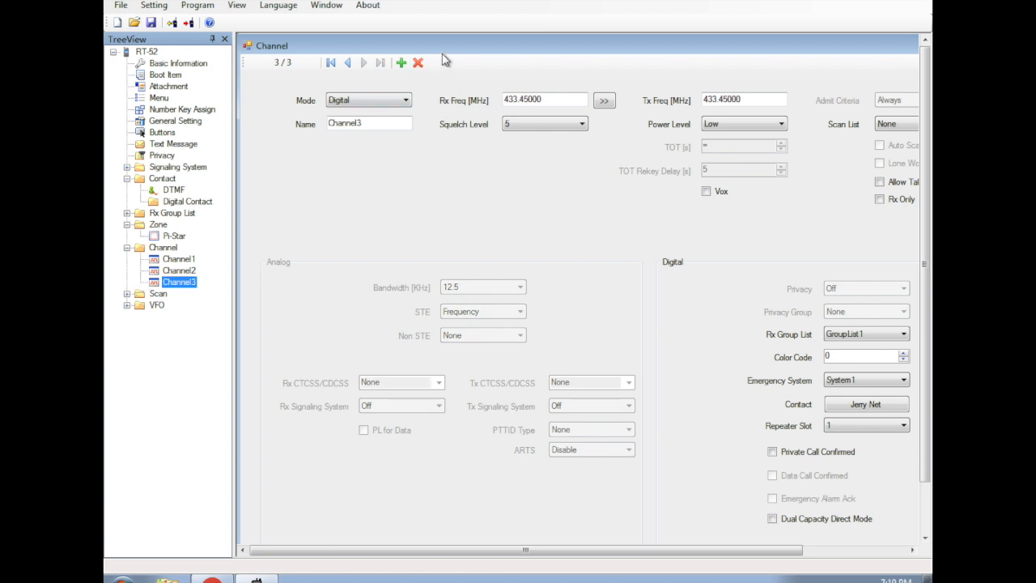
Step: Go back to Channel1 and choose Jerry Net as its digital contact
left_click(188, 260)
left_click_drag(510, 40, 344, 43)
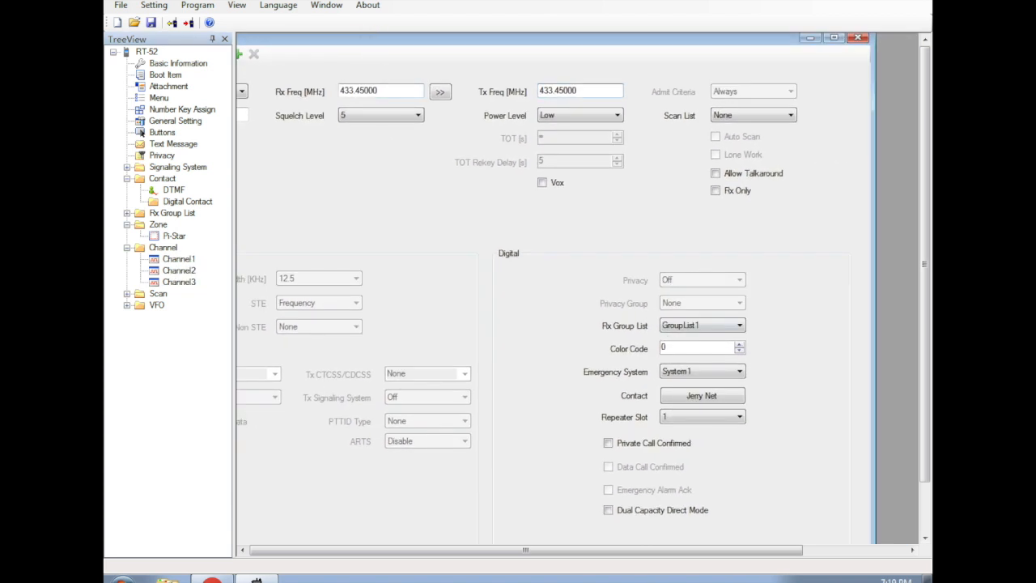
left_click(713, 397)
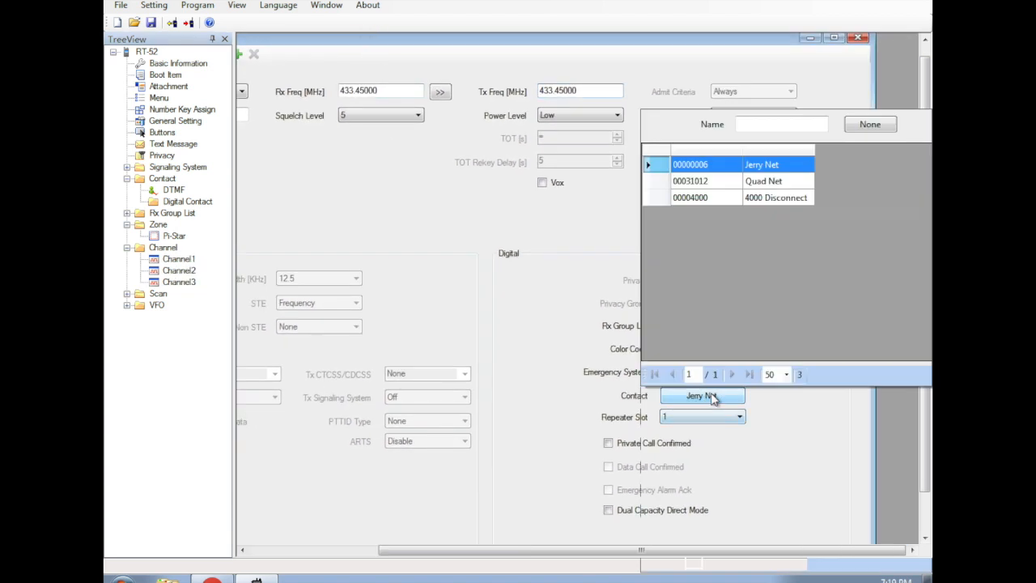
left_click(776, 165)
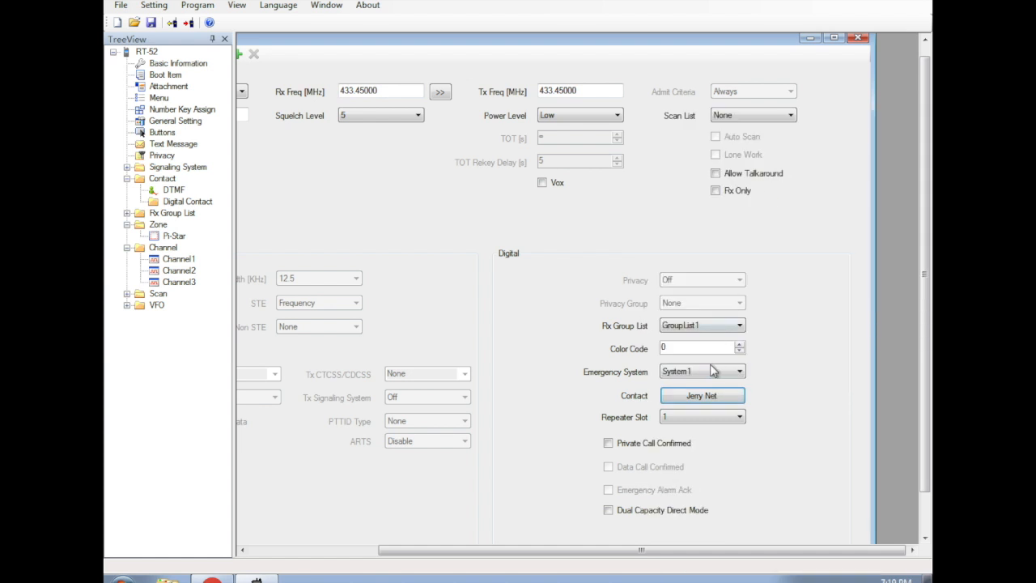
left_click_drag(410, 40, 540, 59)
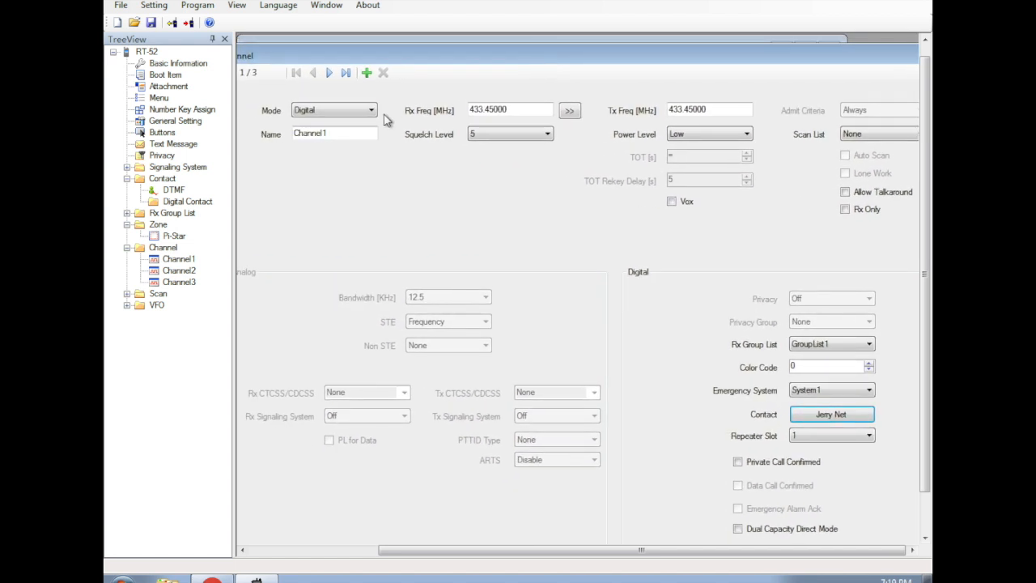
Step: Rename Channel1 as Jerry Net
left_click_drag(341, 133, 223, 131)
type("Jerry Net")
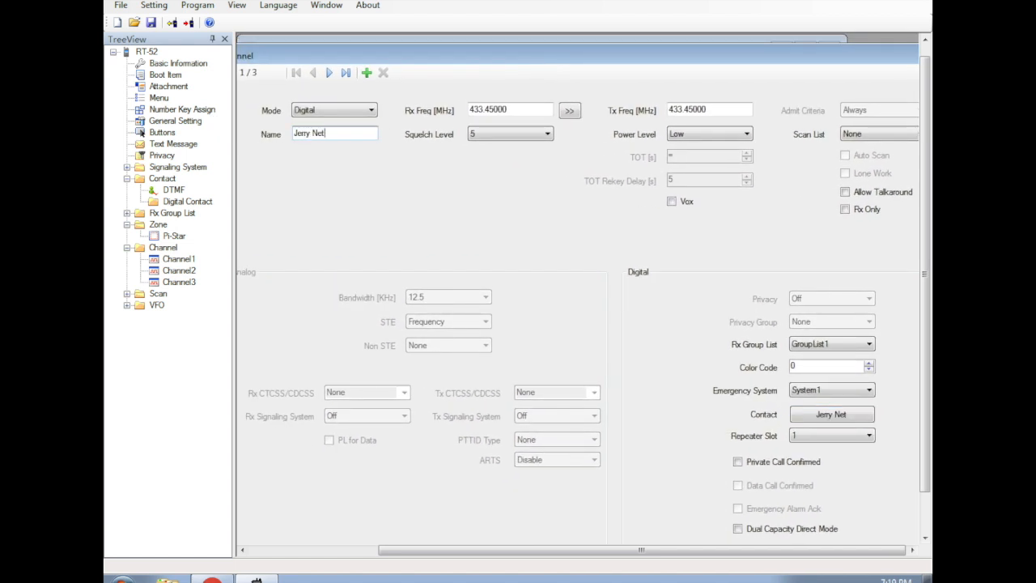
left_click_drag(636, 53, 513, 56)
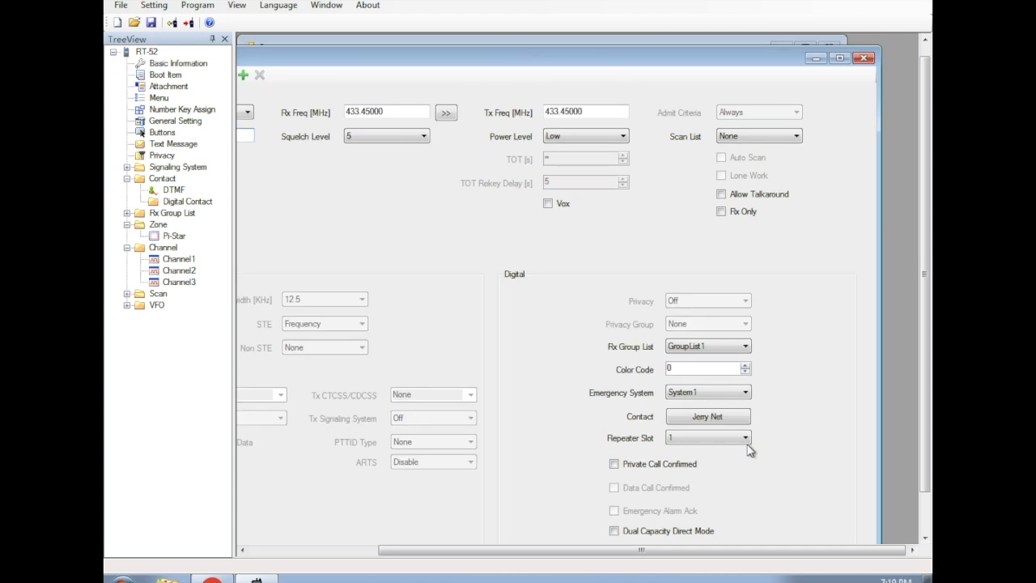
left_click_drag(580, 60, 620, 234)
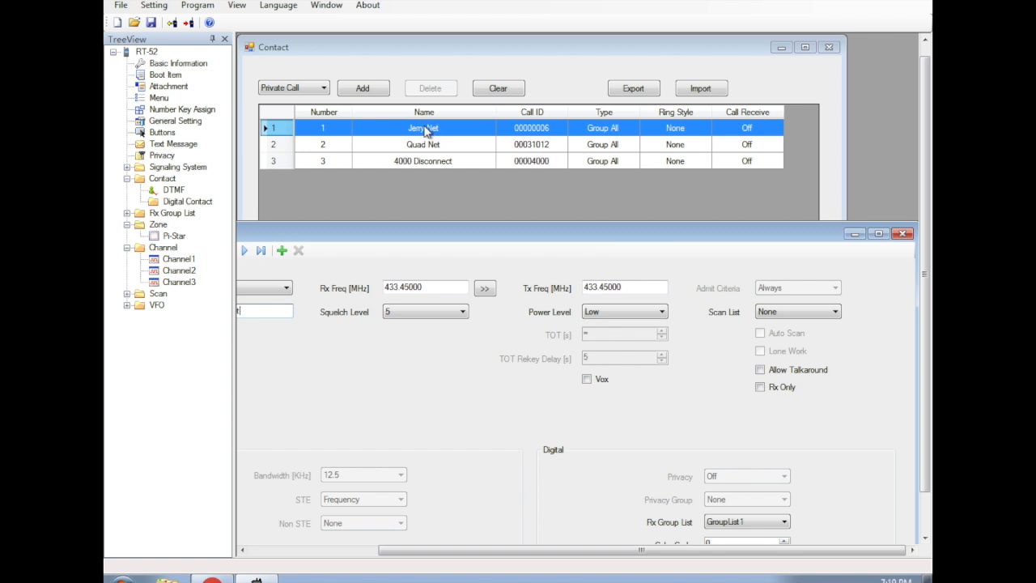
Step: Set the Jerry Net channel's squelch level to 1 and leave its scan list at None
left_click_drag(478, 234, 533, 162)
left_click(507, 234)
left_click(490, 256)
left_click_drag(720, 167, 678, 133)
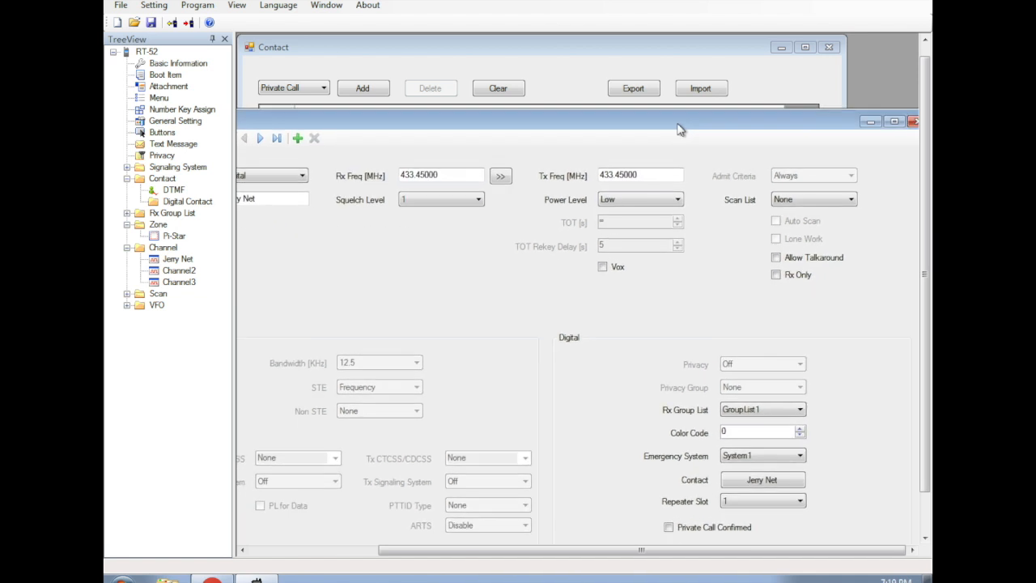
left_click(837, 201)
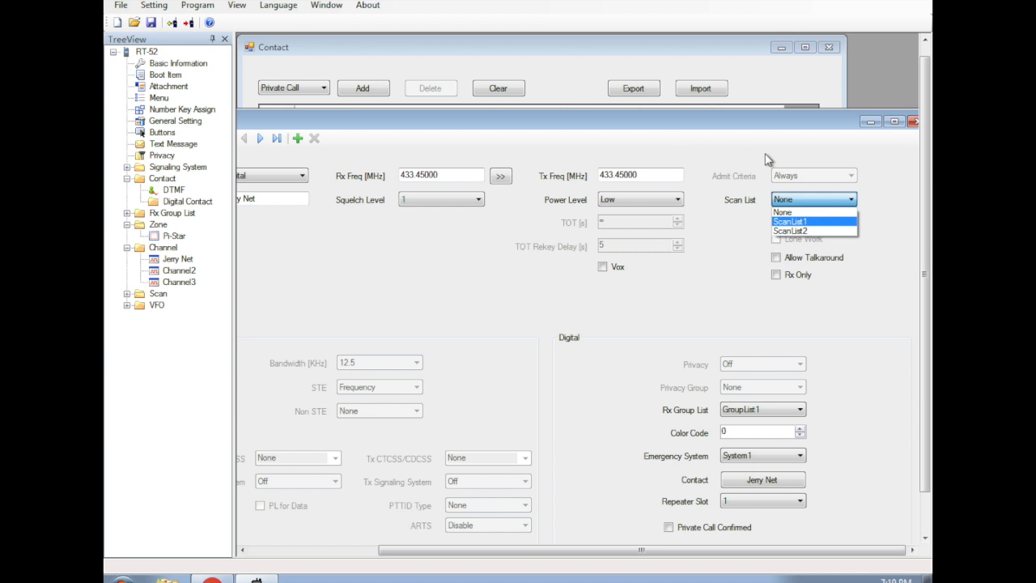
left_click(709, 84)
Step: Set the Jerry Net channel's color code to 1 and its repeater slot to 2
left_click_drag(712, 121, 714, 64)
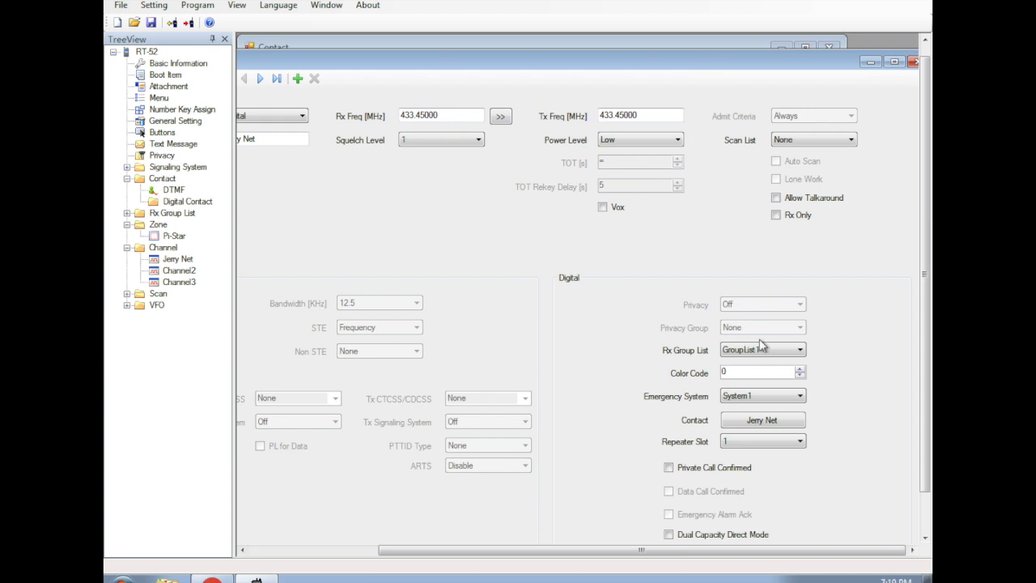
left_click(799, 368)
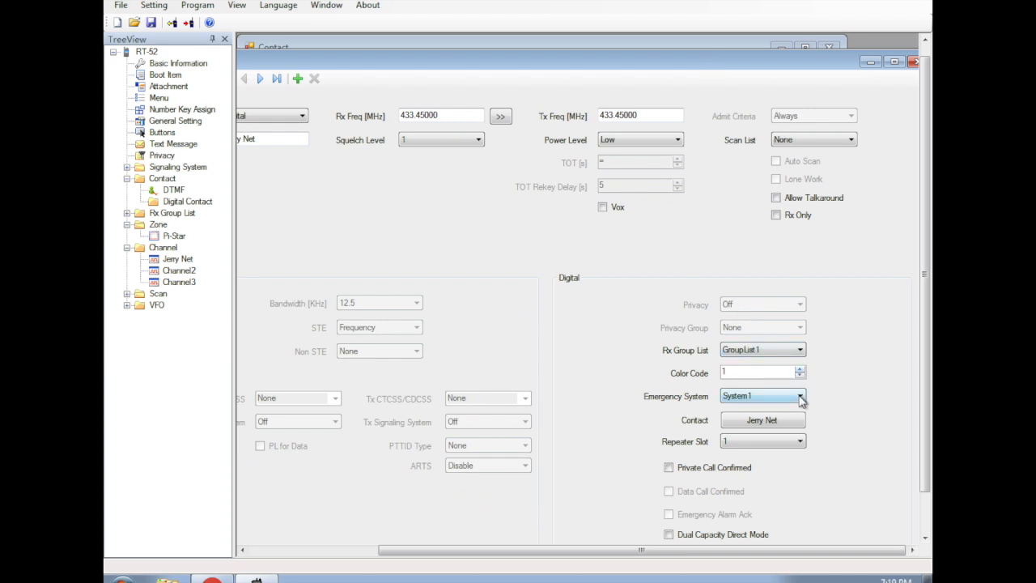
left_click_drag(561, 63, 595, 54)
left_click(826, 434)
left_click(792, 453)
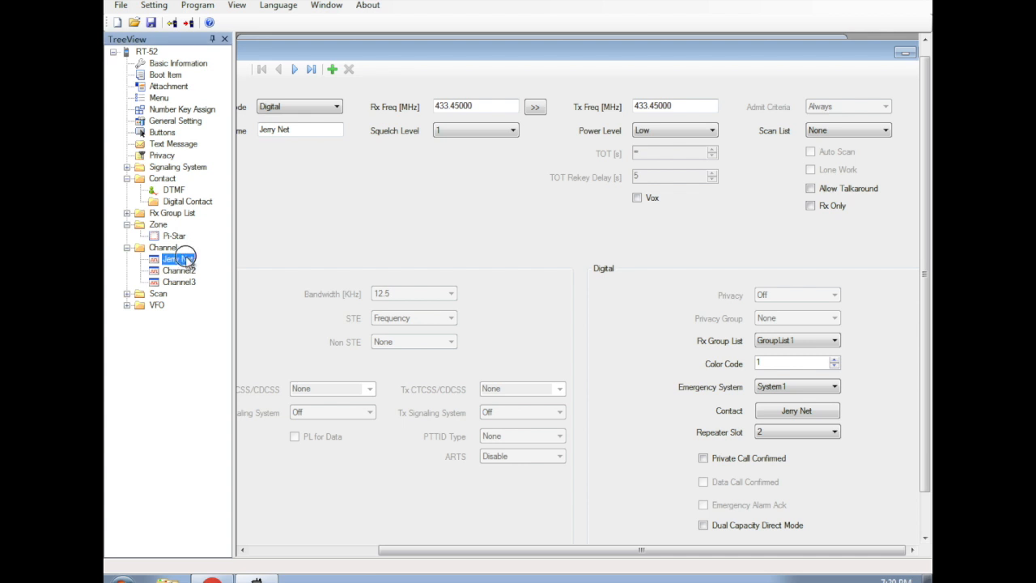
Step: Copy the Jerry Net channel's settings and paste them onto Channel2 and Channel3
right_click(186, 257)
left_click(180, 270)
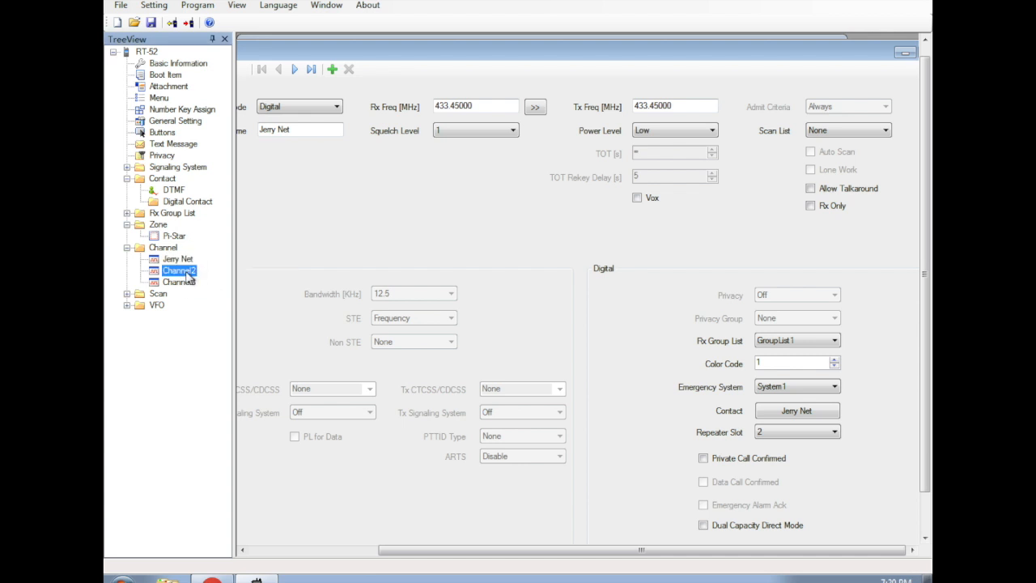
right_click(186, 274)
left_click(220, 332)
right_click(185, 285)
left_click(224, 343)
left_click(196, 281)
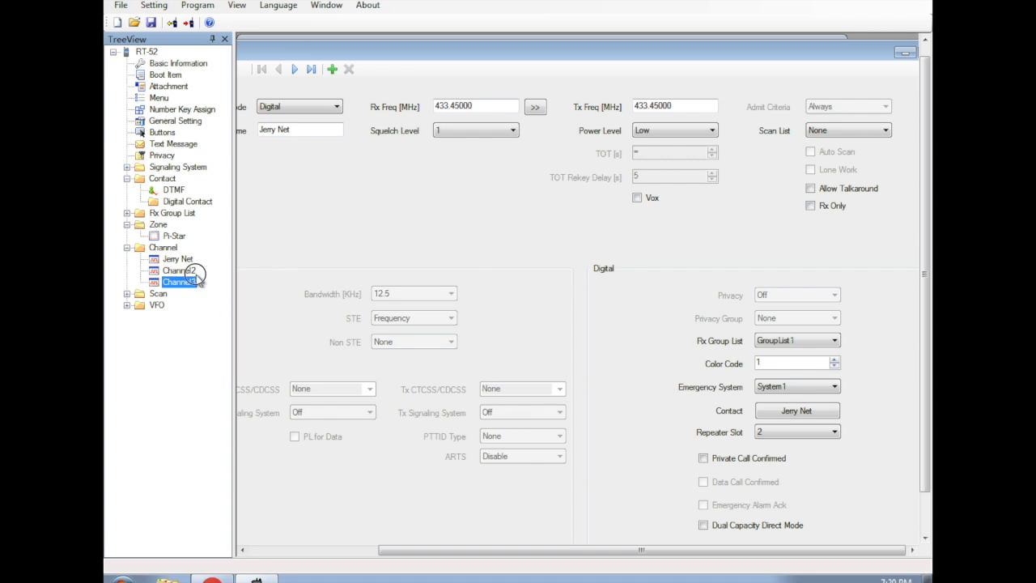
Step: Choose Quad Net as Channel2's digital contact and rename the channel as Quad Net
left_click(195, 275)
left_click_drag(540, 57, 427, 68)
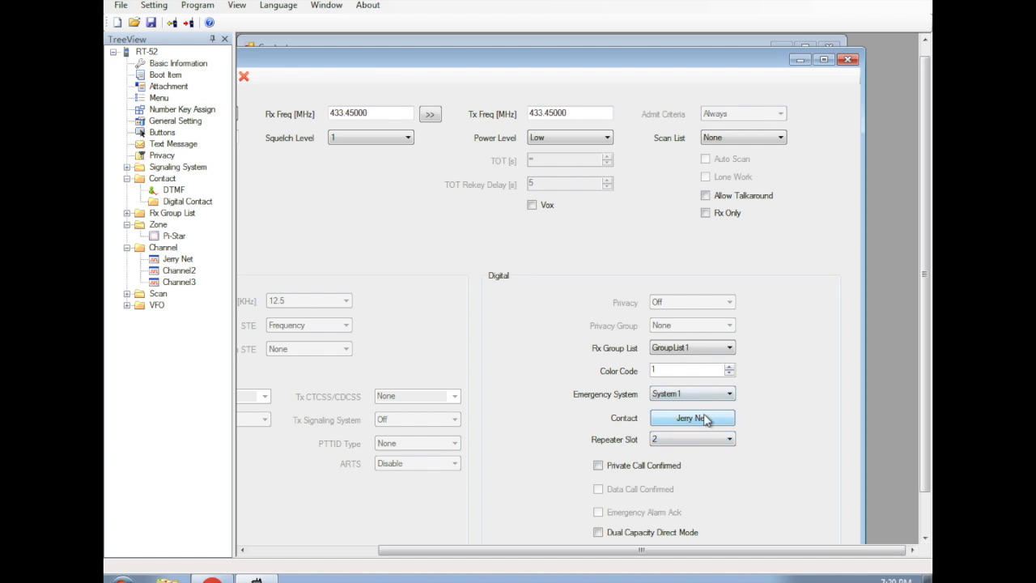
left_click(706, 421)
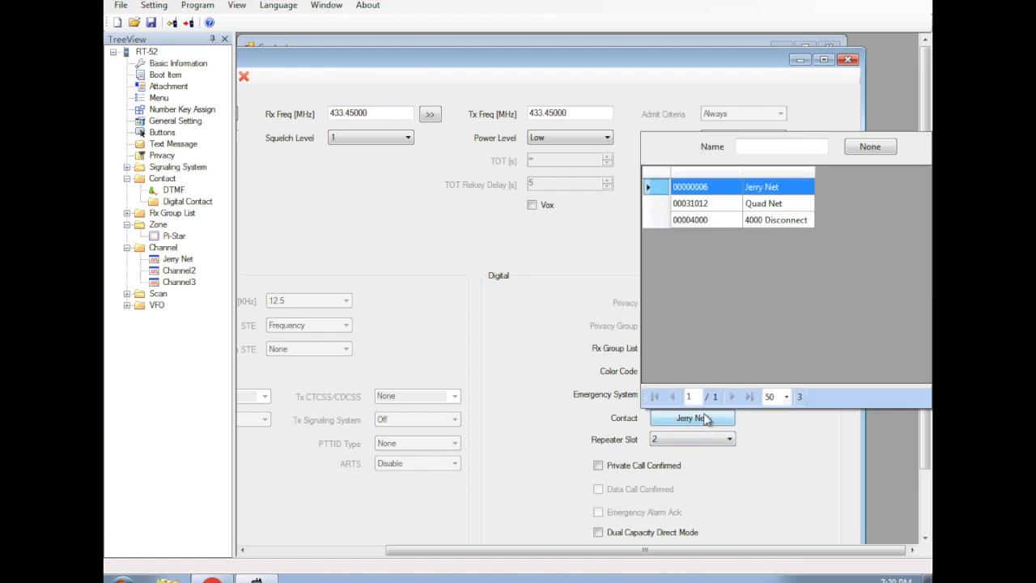
left_click(775, 205)
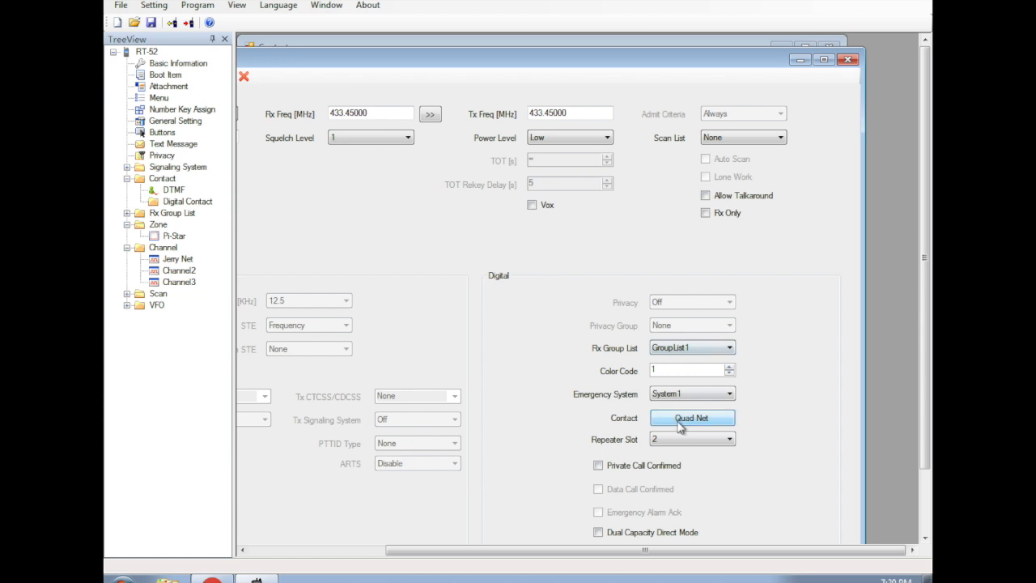
double_click(542, 56)
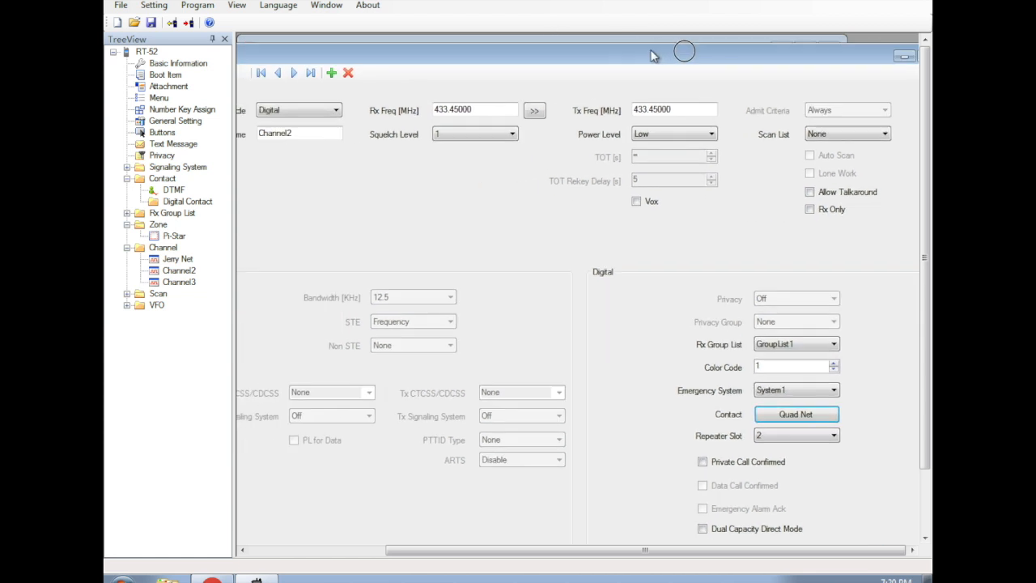
double_click(340, 135)
type("Quad Net")
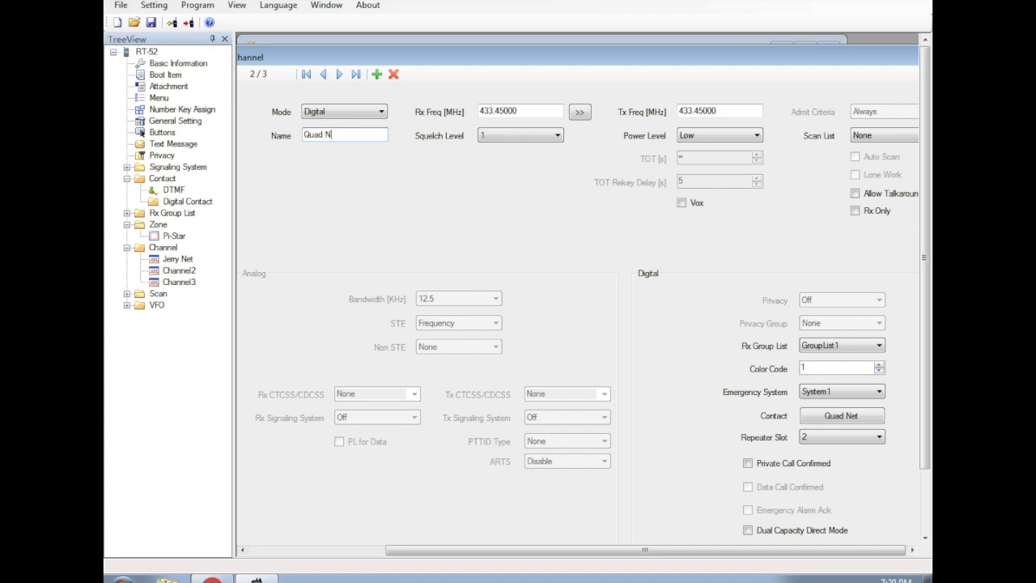
Step: Review the channel records in sequence and rename Channel3 as 4000
left_click(339, 75)
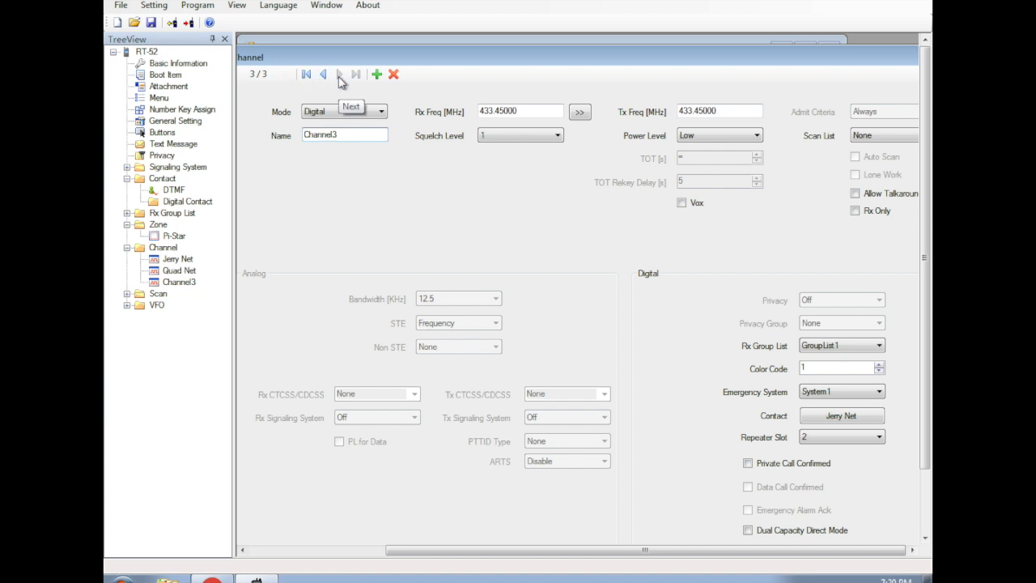
left_click(324, 75)
left_click(325, 75)
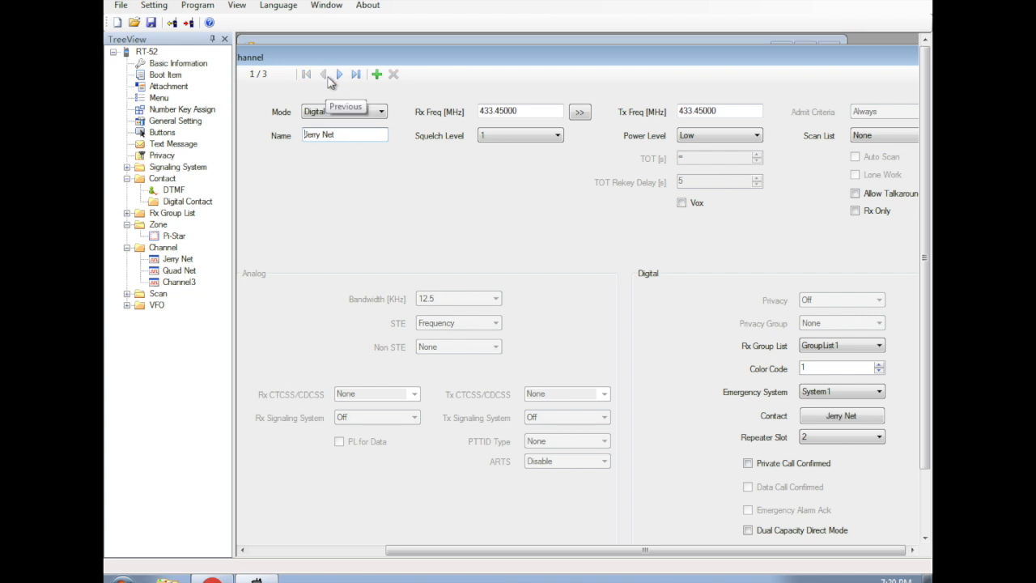
left_click(340, 74)
left_click(339, 74)
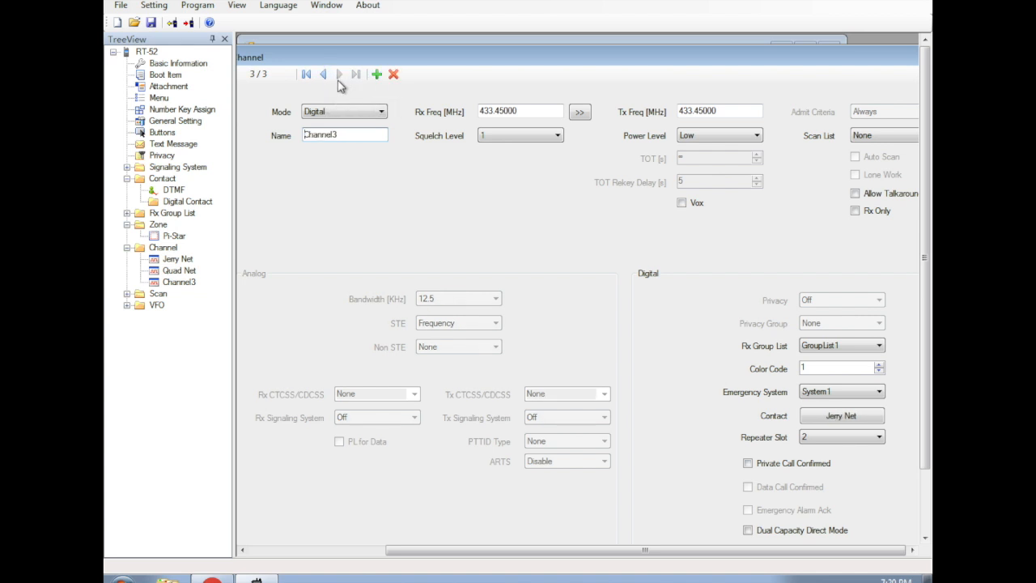
left_click(376, 73)
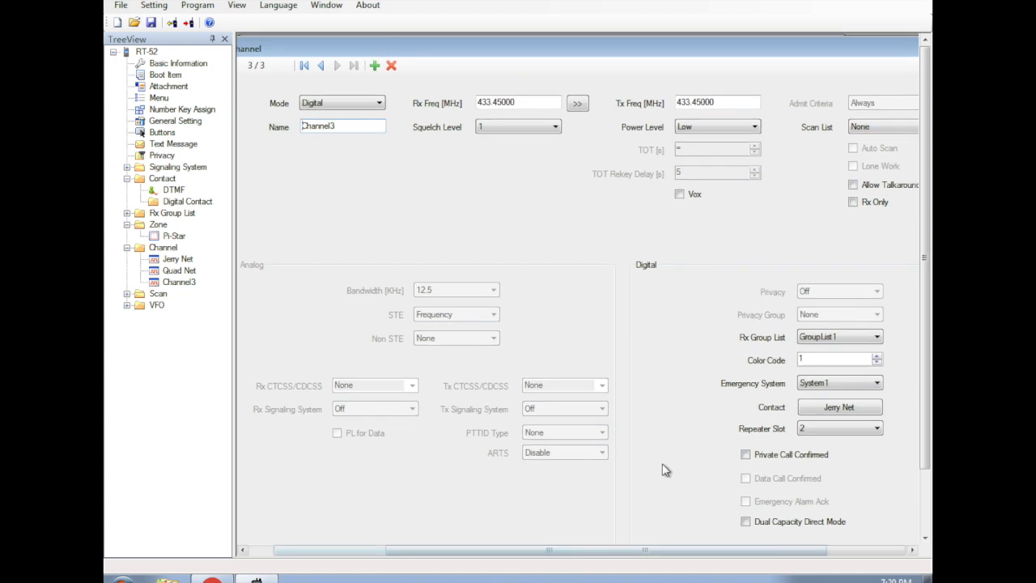
left_click_drag(344, 122, 303, 122)
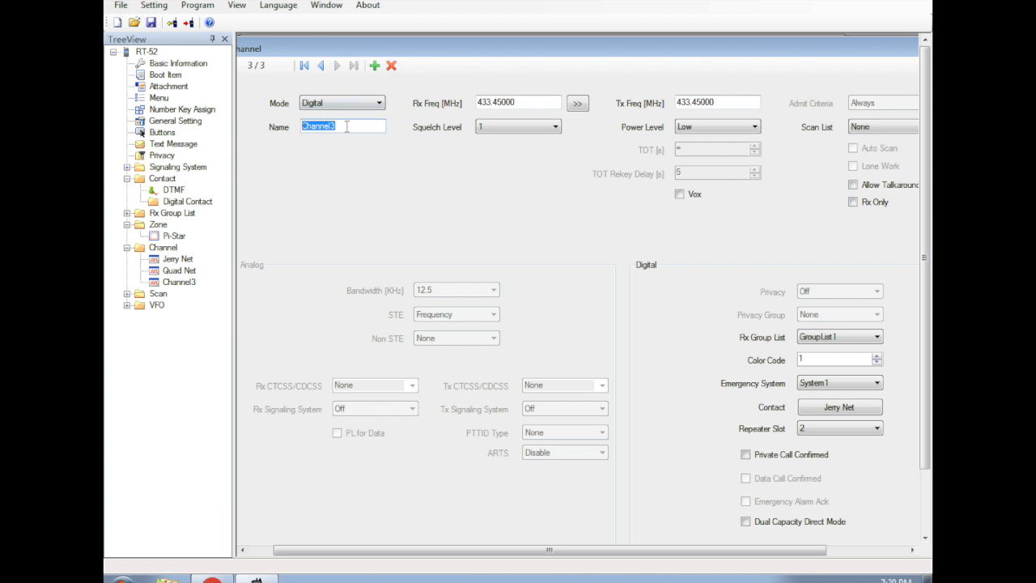
type("4000")
Step: Choose 4000 Disconnect as the digital contact of the 4000 channel
left_click_drag(745, 62, 597, 67)
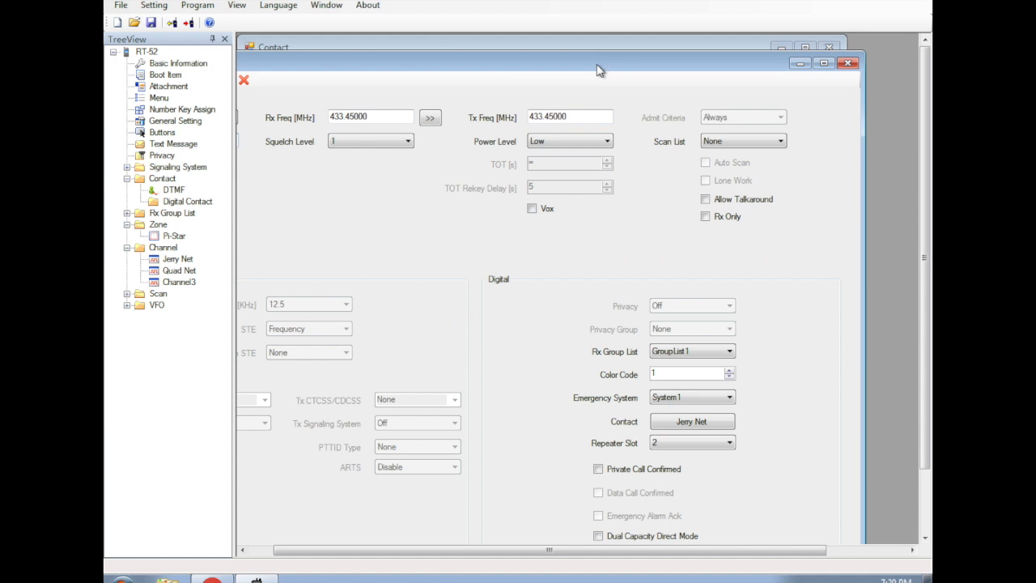
left_click(719, 427)
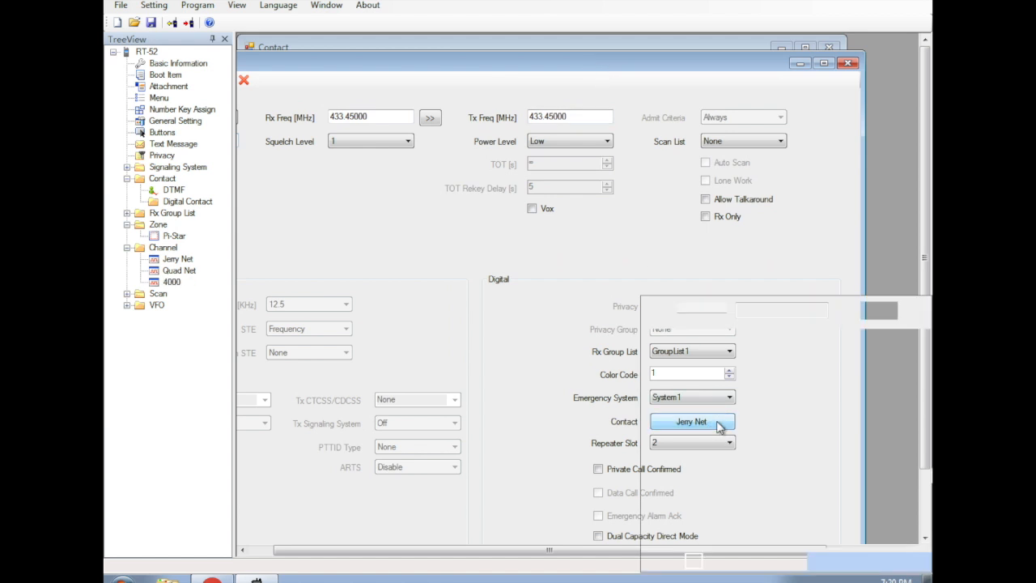
left_click(779, 227)
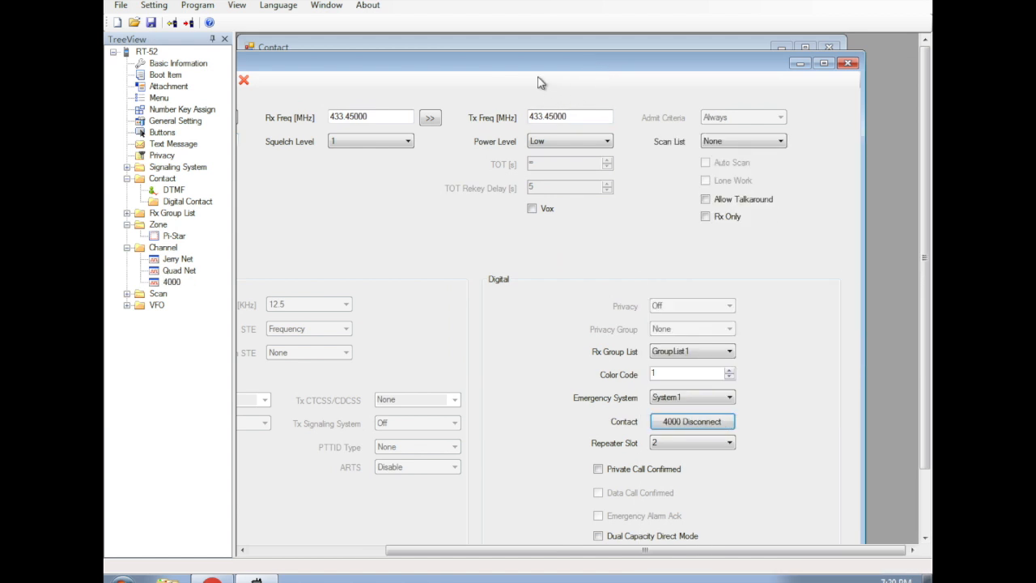
double_click(509, 65)
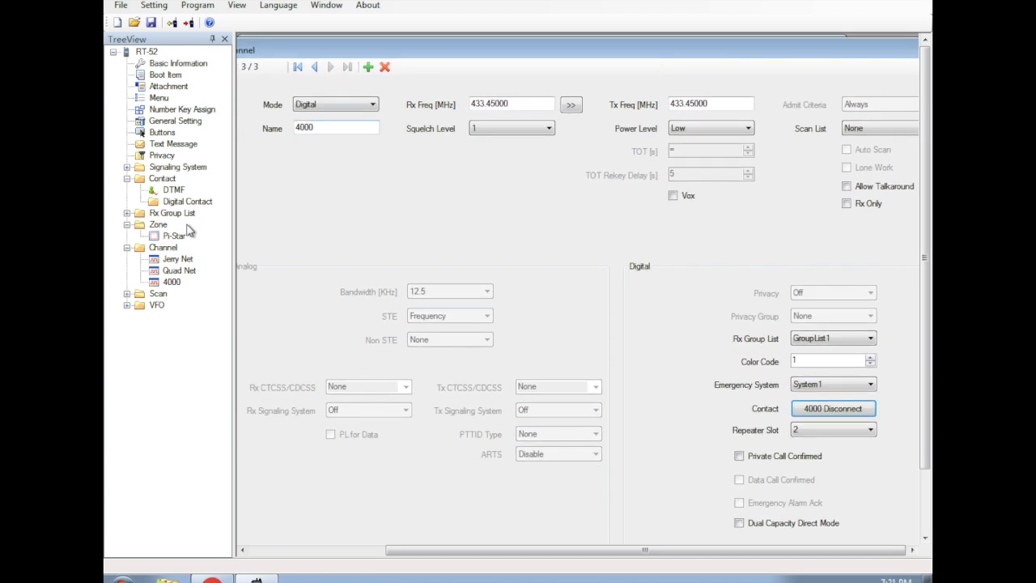
left_click_drag(561, 56, 557, 53)
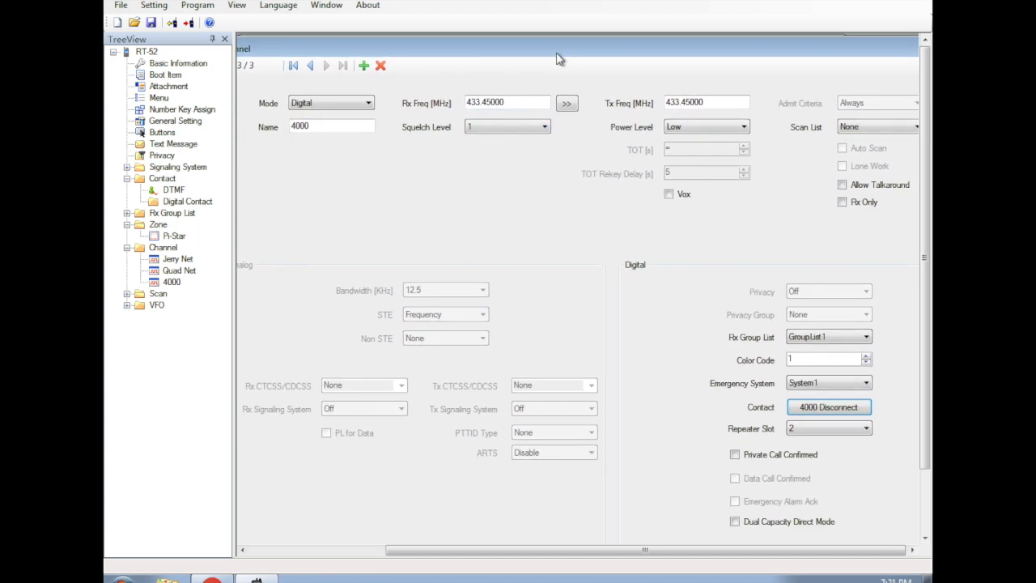
Step: Add the Quad Net and 4000 channels to the Pi-Star zone's members
left_click(196, 204)
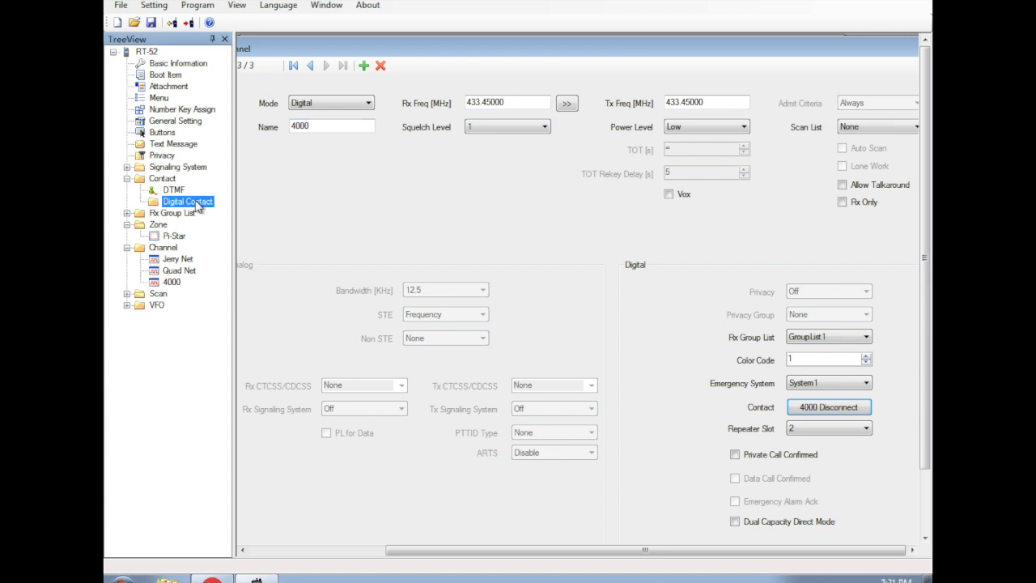
left_click(174, 249)
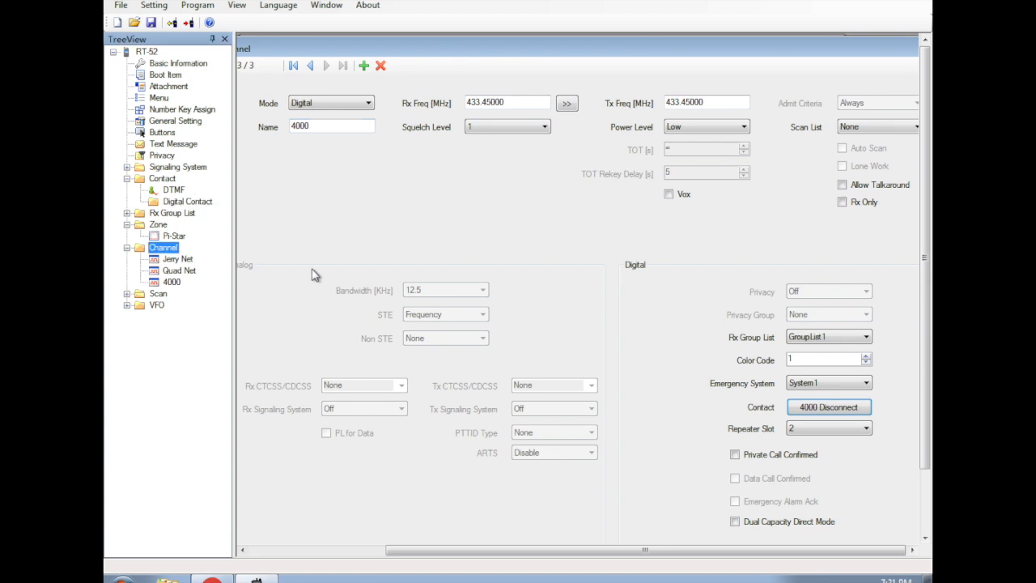
left_click(176, 236)
double_click(180, 240)
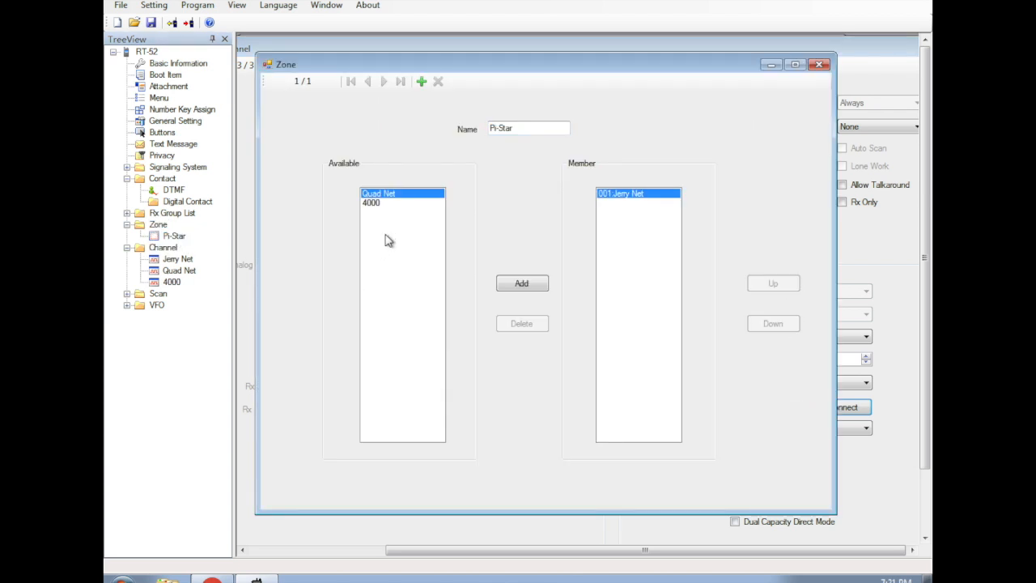
left_click(526, 283)
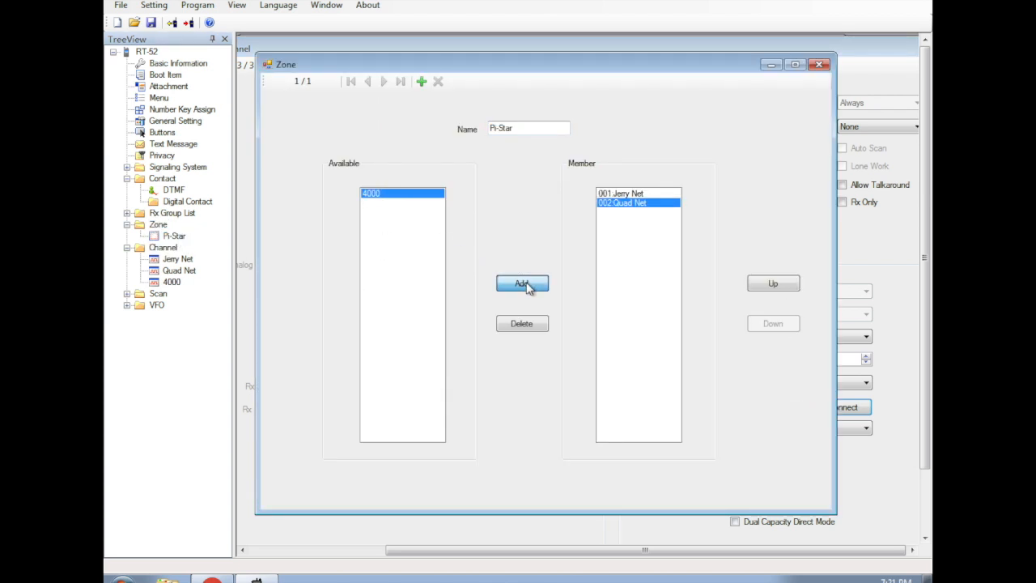
left_click(525, 282)
Step: Try reordering the 4000 channel within the Pi-Star member list, moving it to first place and back to last
left_click(771, 284)
left_click(771, 285)
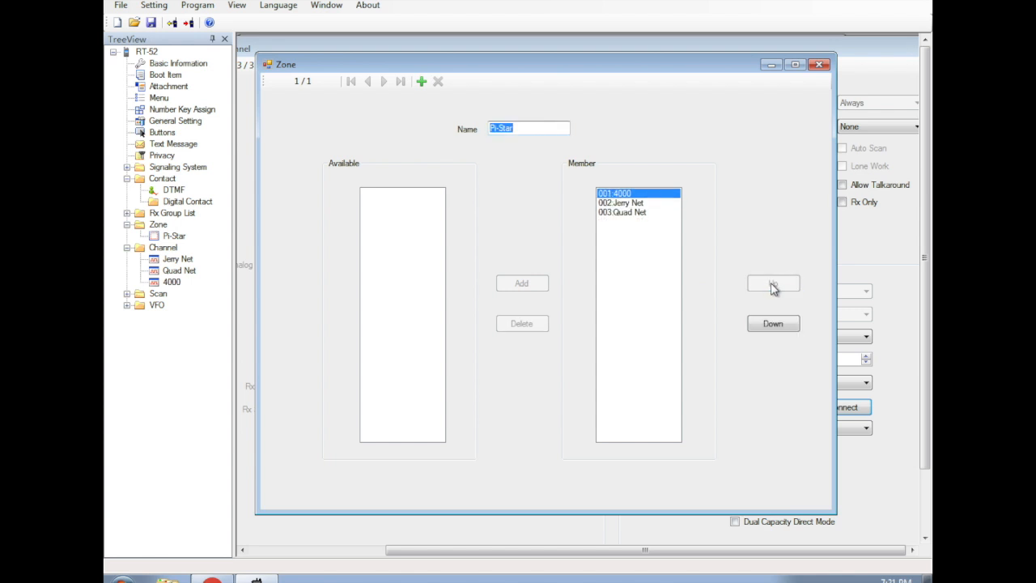
left_click(773, 325)
left_click(773, 324)
left_click(773, 285)
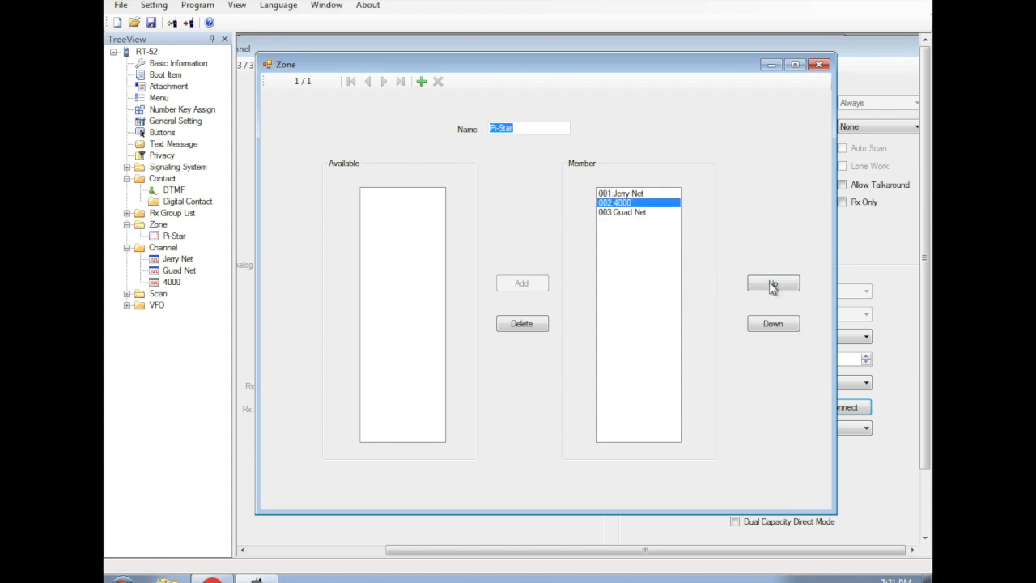
left_click(774, 324)
left_click_drag(431, 56, 437, 55)
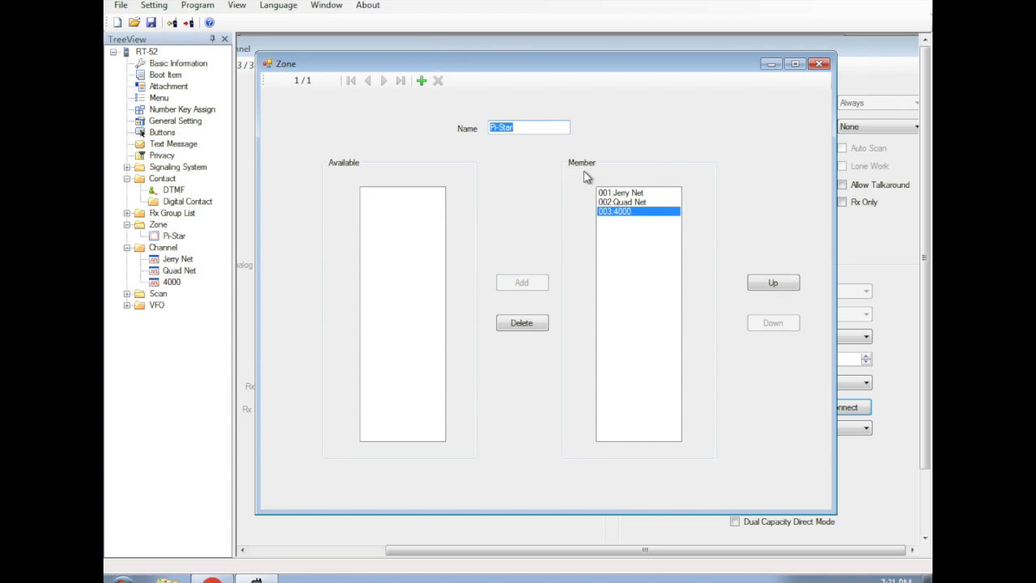
Step: Add a fourth channel to the channel list
left_click(197, 203)
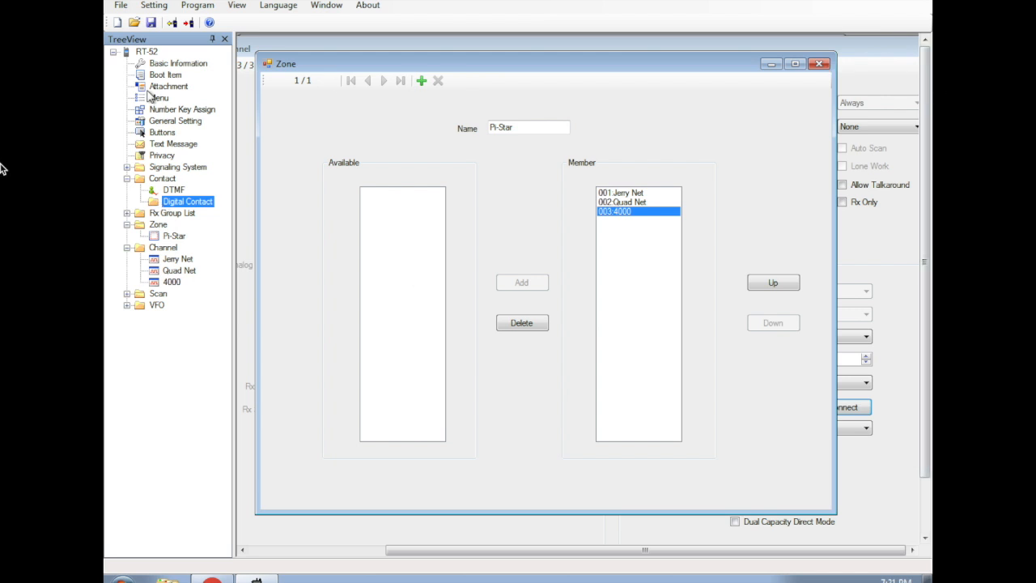
right_click(166, 248)
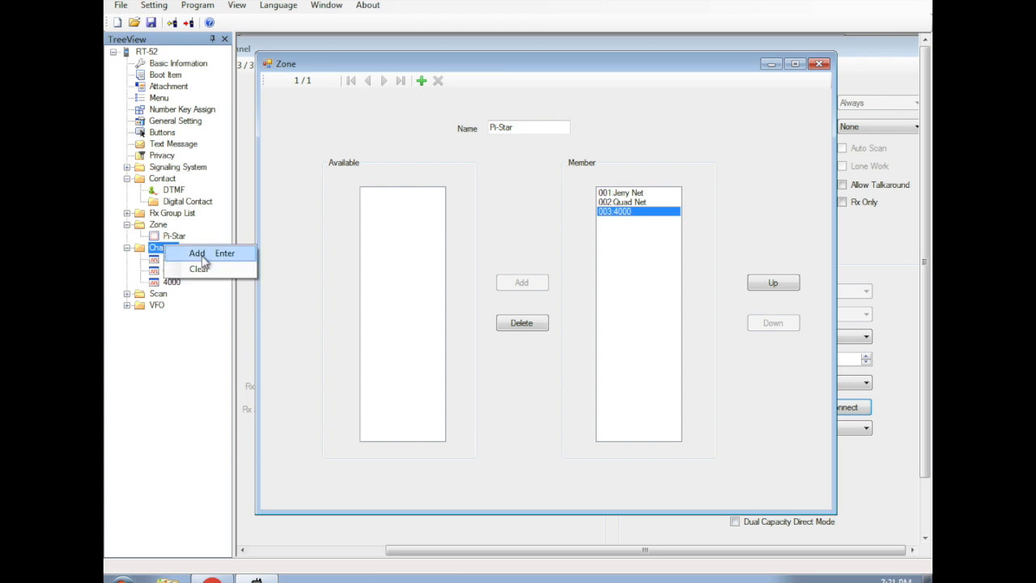
left_click(200, 251)
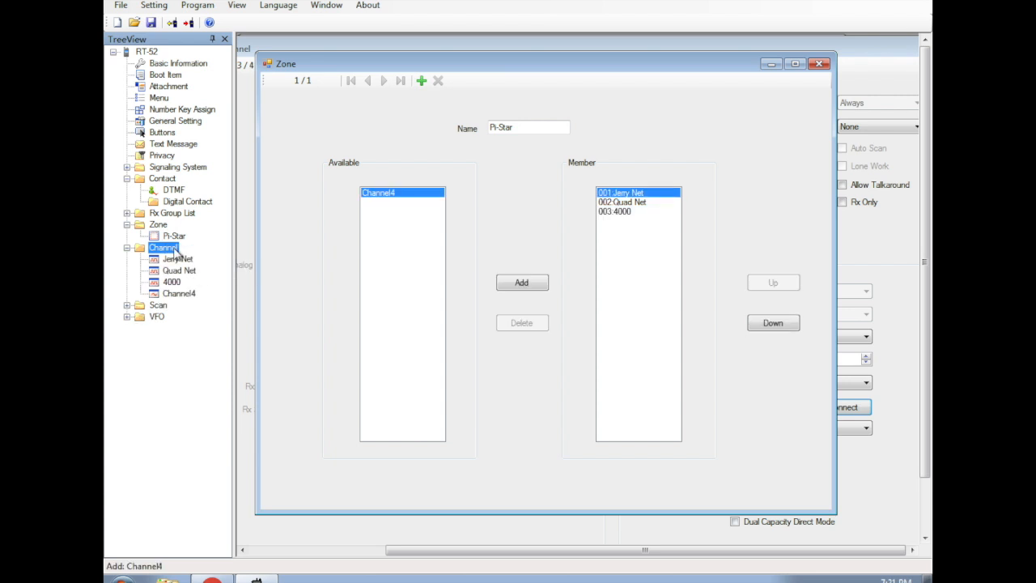
Step: Add a second zone and name it Analog
right_click(158, 224)
left_click(191, 229)
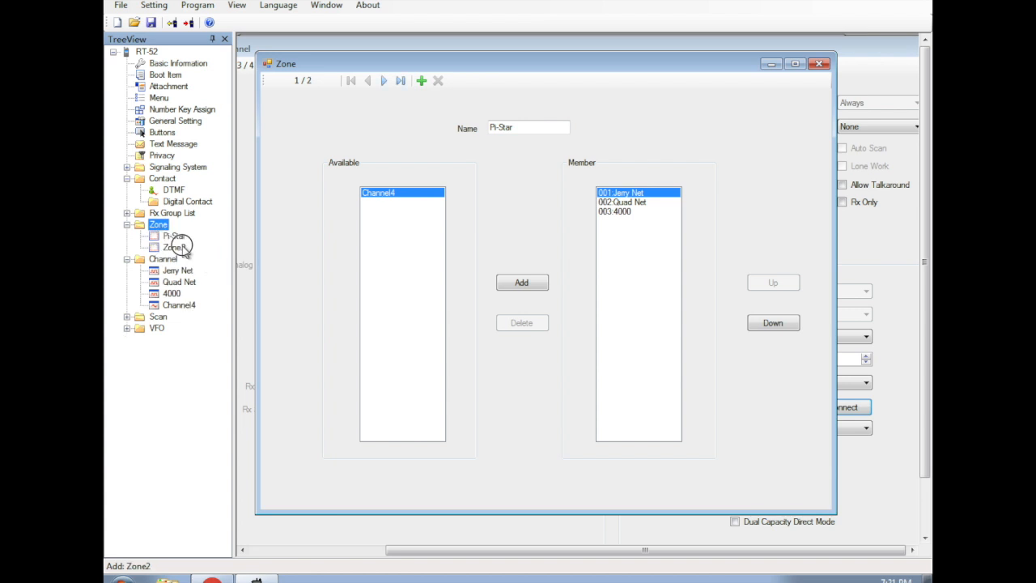
left_click(174, 246)
left_click(525, 126)
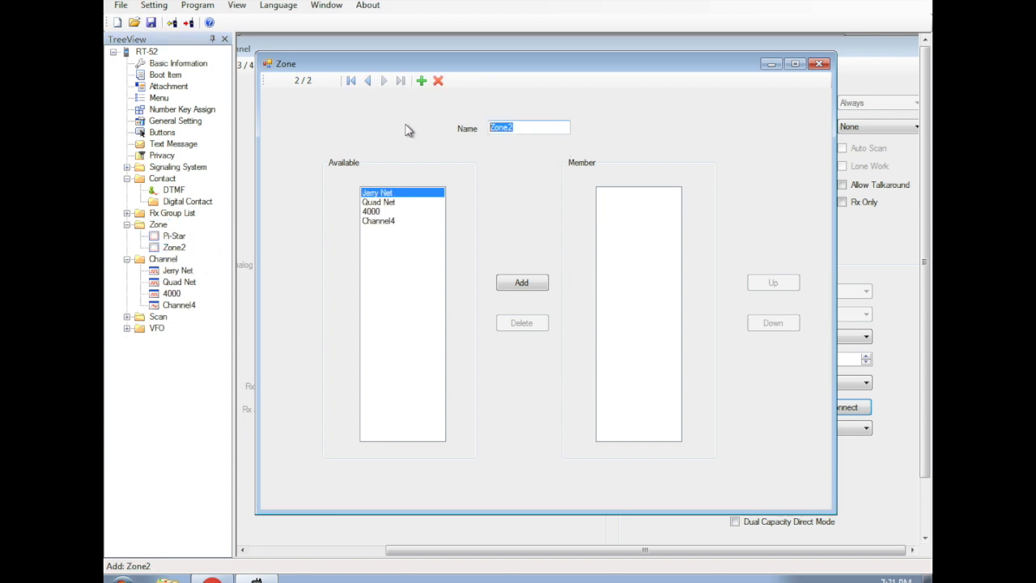
type("Analog")
left_click(175, 247)
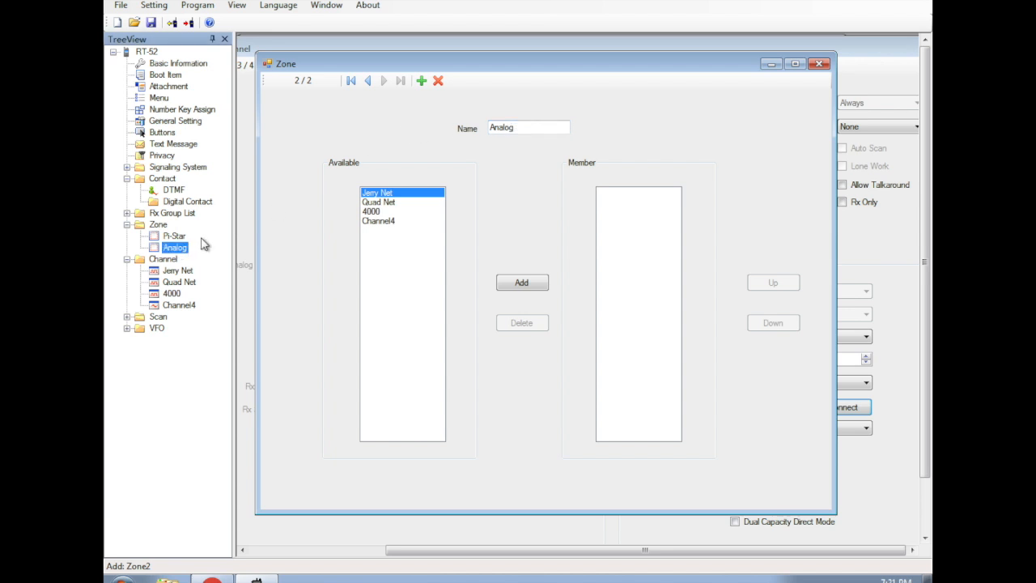
Step: Set the fourth channel's receive and transmit frequencies to 146.52 MHz and its power level to High
left_click(180, 305)
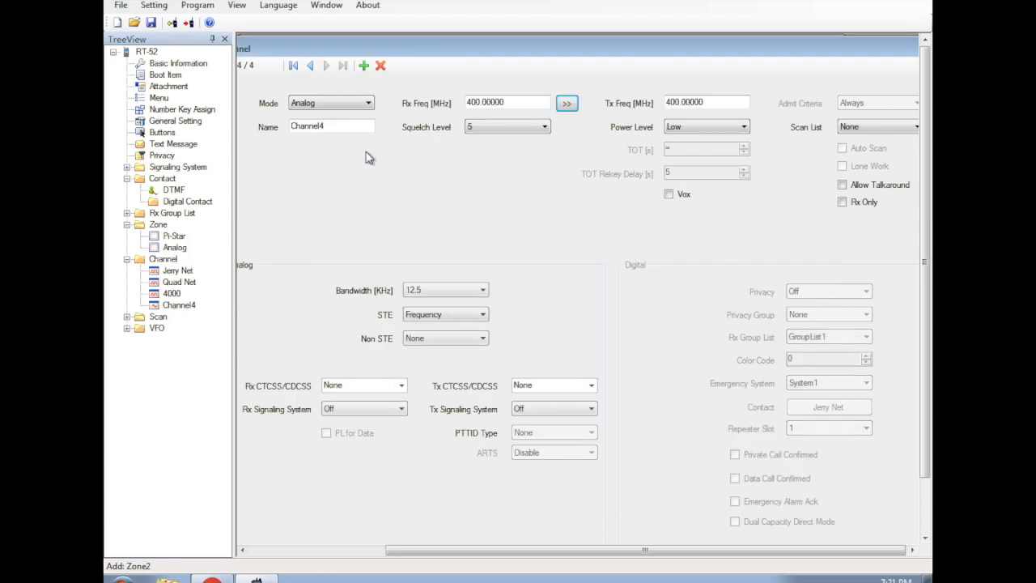
left_click_drag(519, 104, 437, 104)
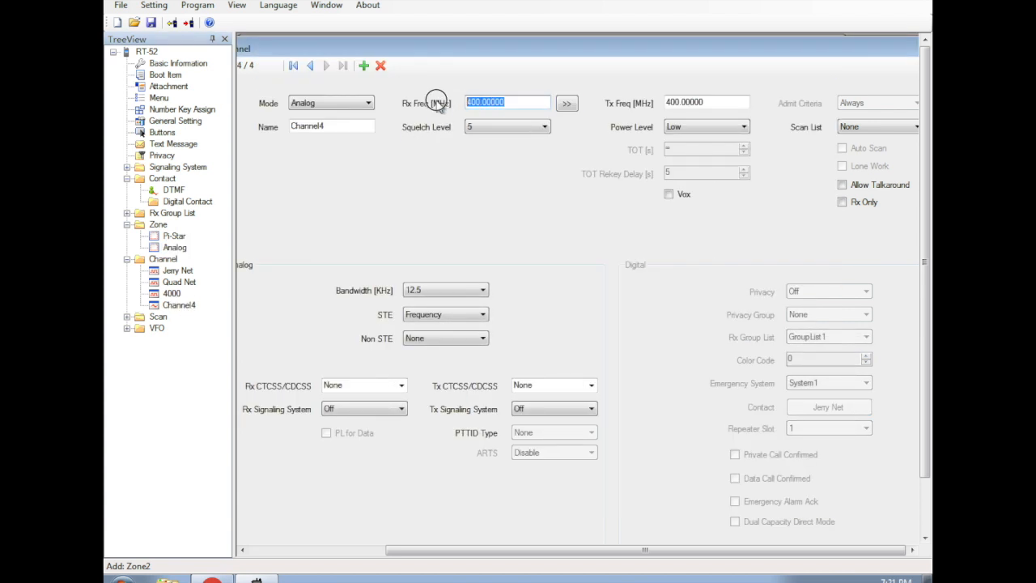
type("146.52")
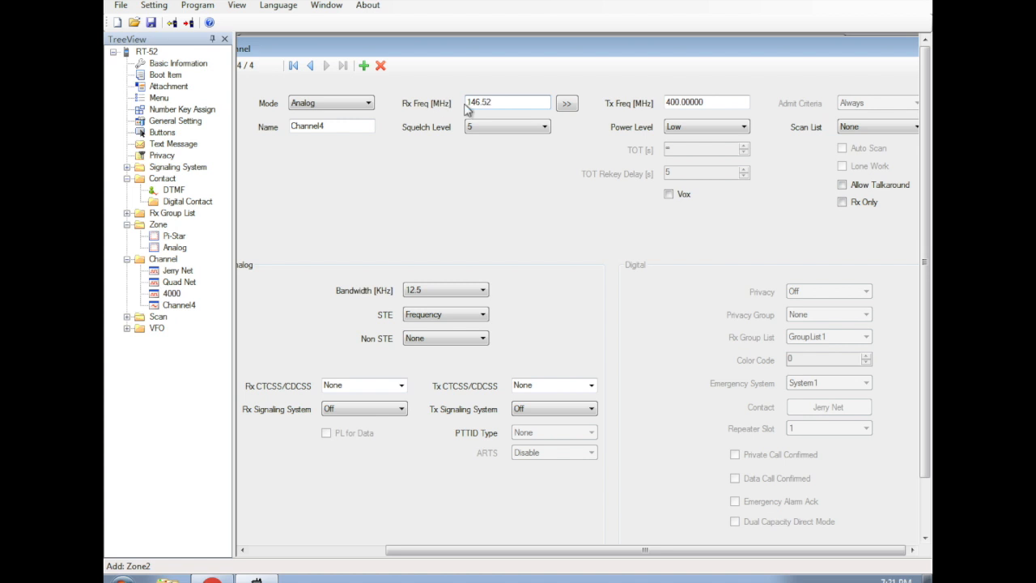
left_click(567, 104)
left_click(733, 129)
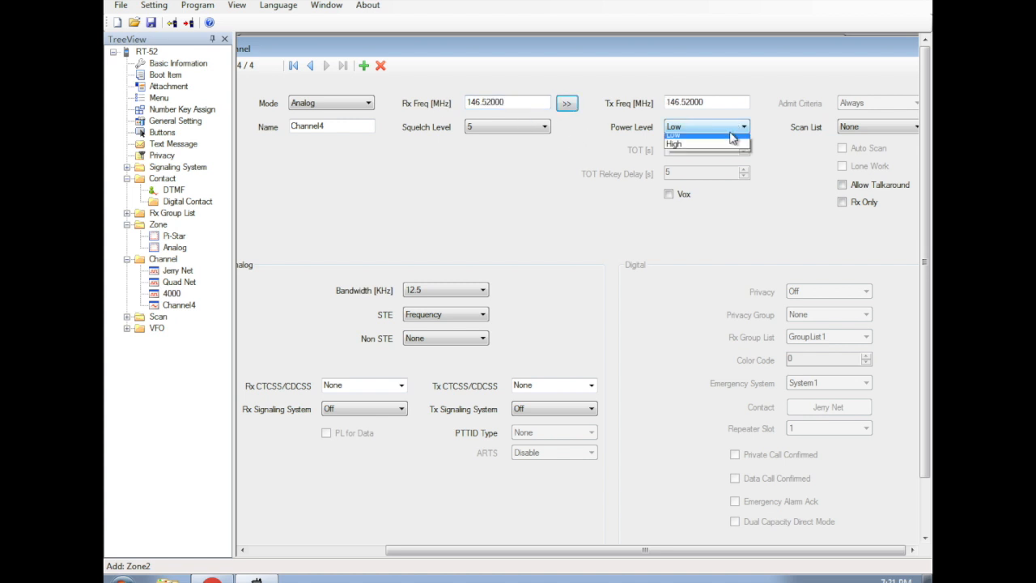
left_click(716, 146)
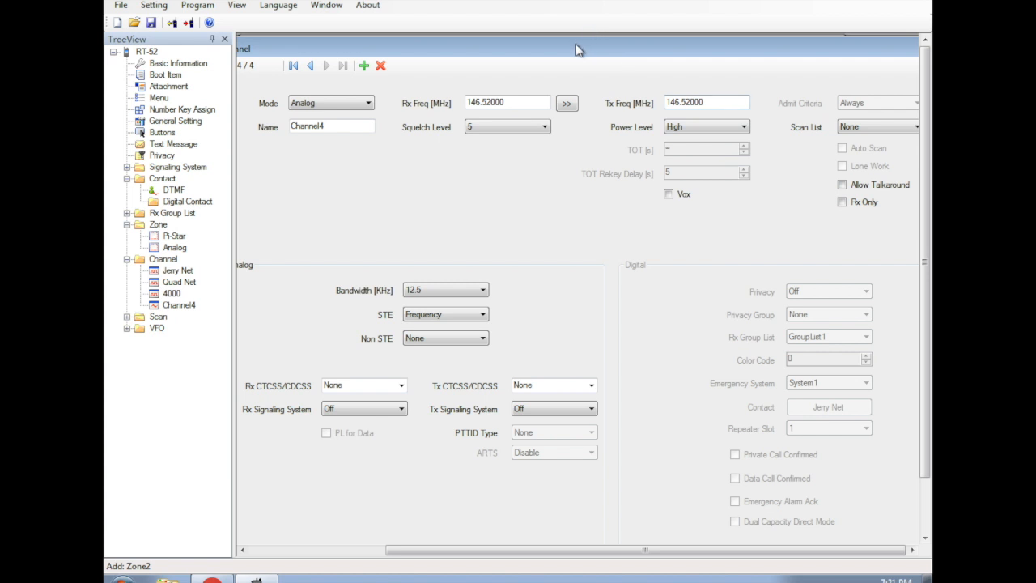
Step: Rename the fourth channel VHF Simplex and set its squelch level to 1
left_click_drag(370, 125, 287, 129)
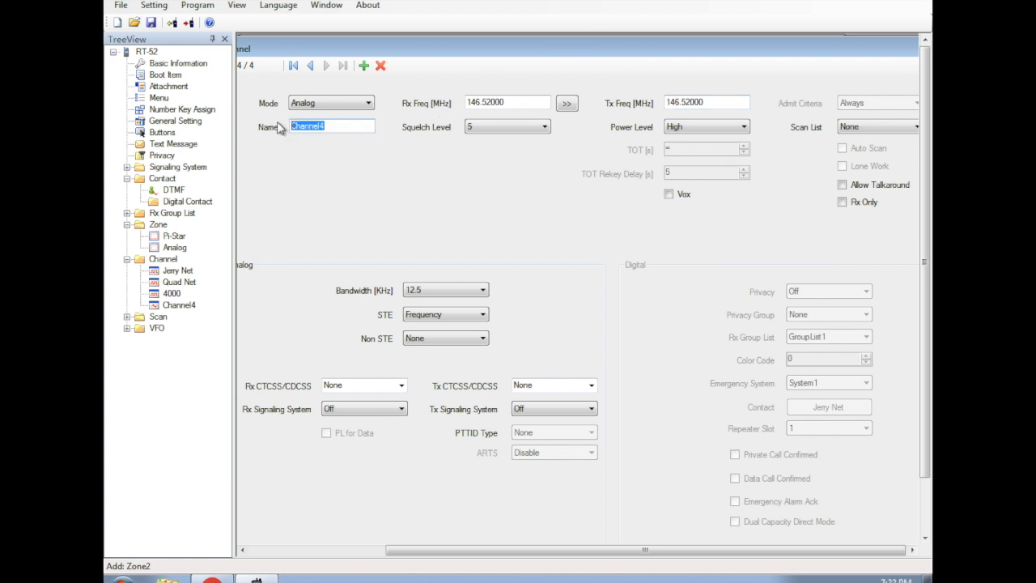
type("VHF Simplex")
left_click(542, 127)
left_click(471, 149)
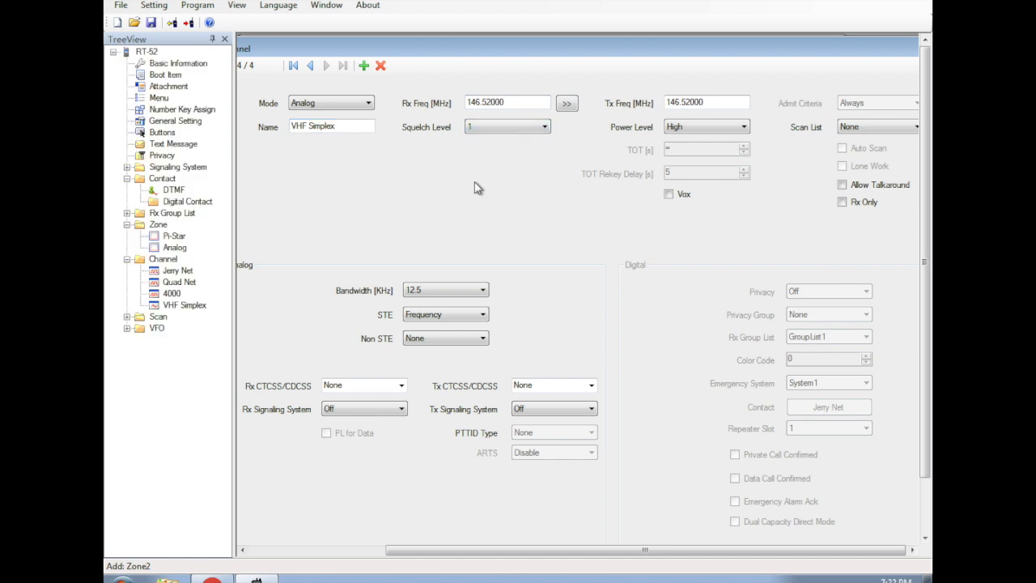
Step: Set the VHF Simplex channel's analog bandwidth to 25 kHz
left_click_drag(529, 55, 564, 51)
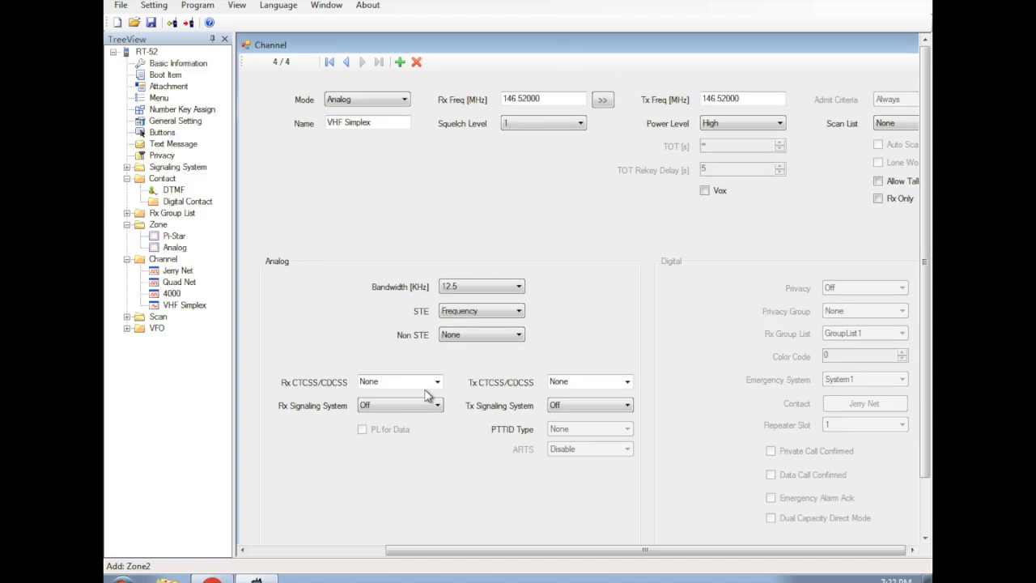
left_click(348, 100)
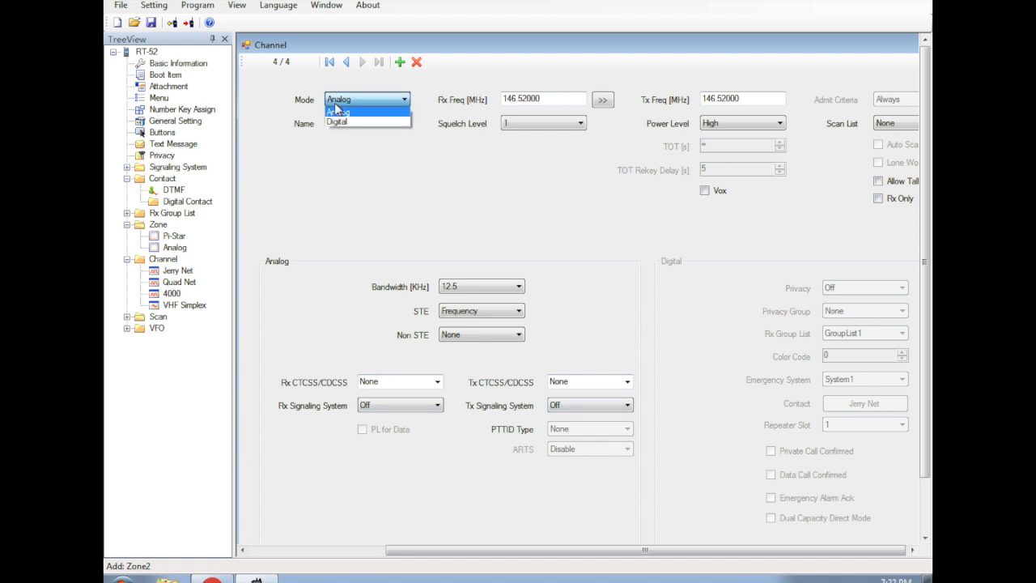
left_click(292, 106)
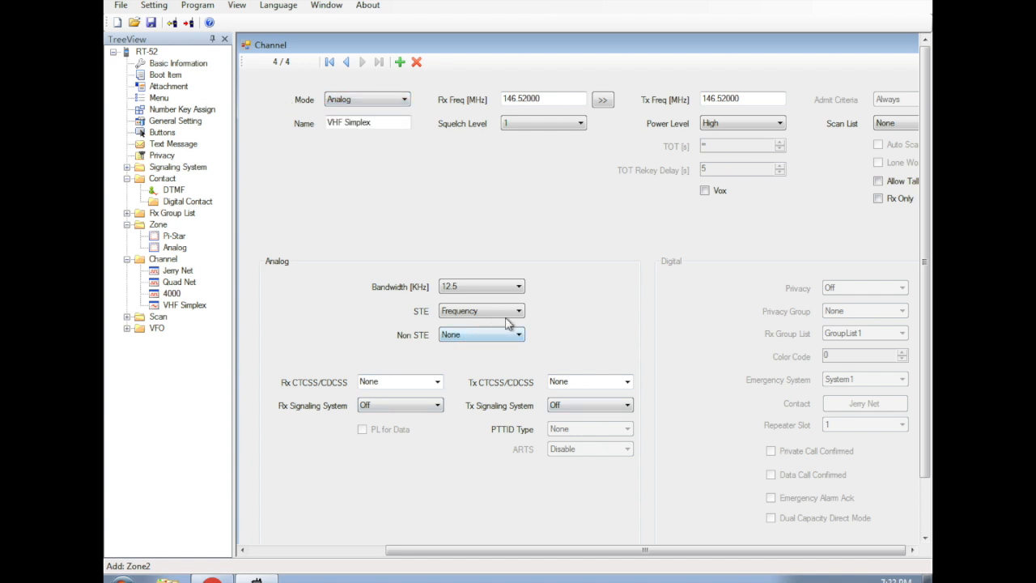
left_click(511, 287)
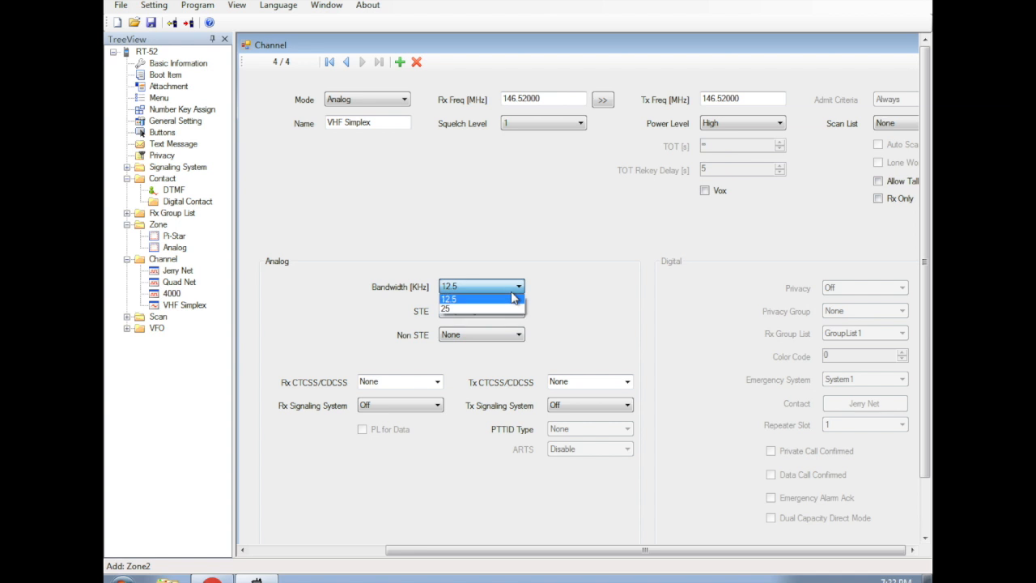
left_click(469, 309)
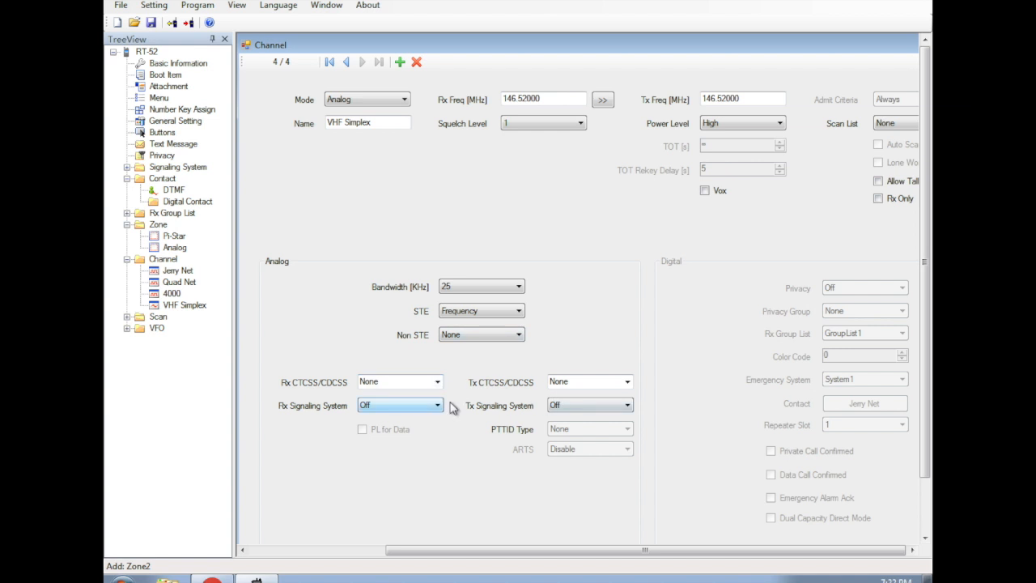
left_click_drag(816, 46, 678, 35)
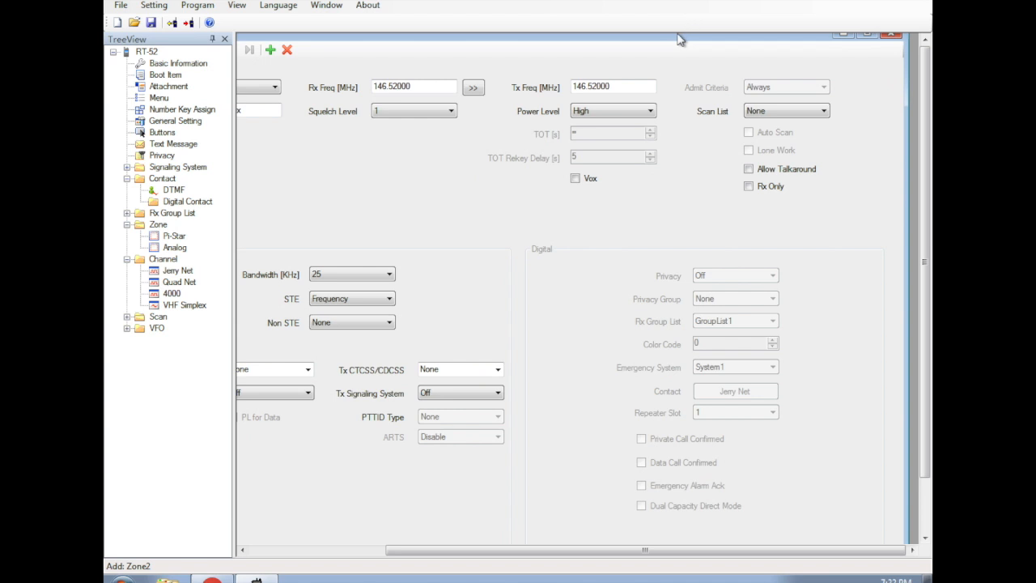
left_click_drag(928, 214, 931, 254)
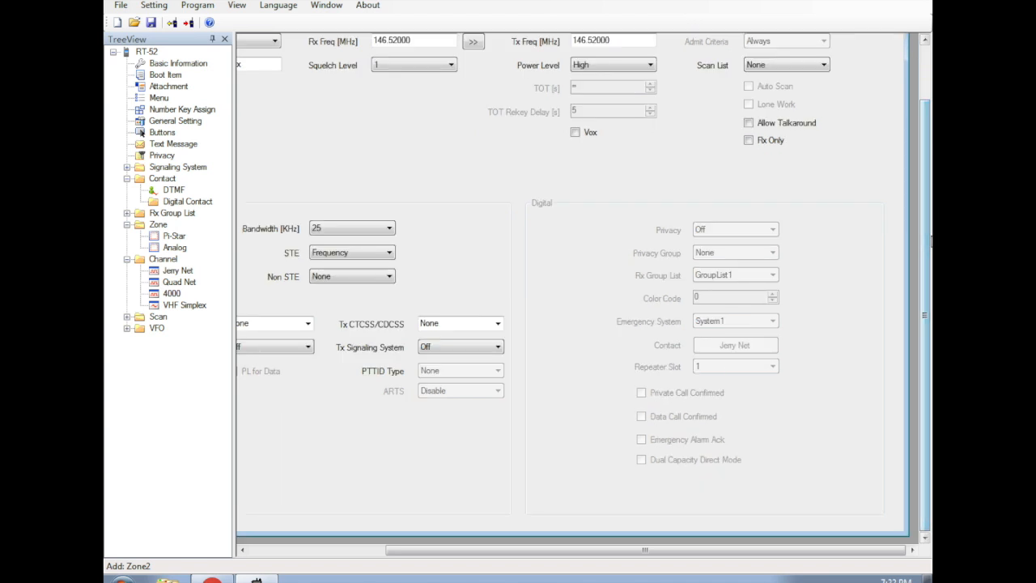
scroll(917, 147, "up", 2)
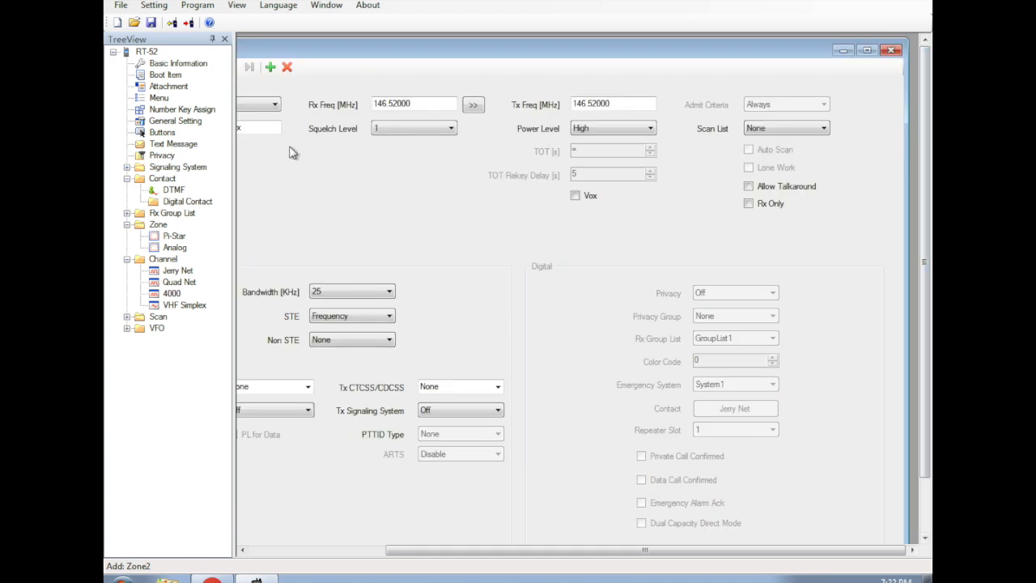
left_click_drag(400, 49, 451, 45)
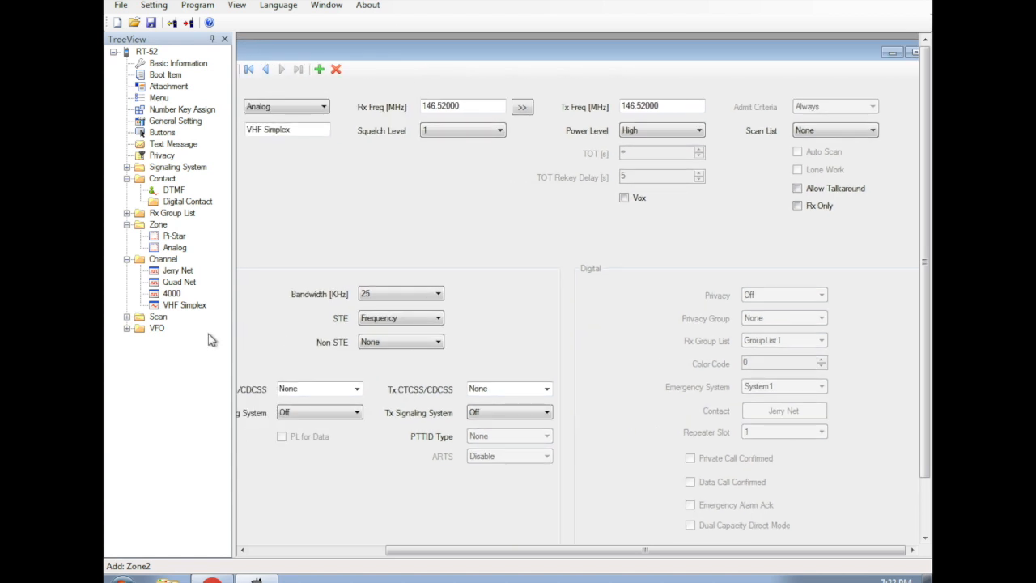
left_click(472, 104)
left_click(663, 105)
Step: Add a fifth channel and set its receive and transmit frequencies to 446.000 MHz
left_click(165, 261)
right_click(167, 266)
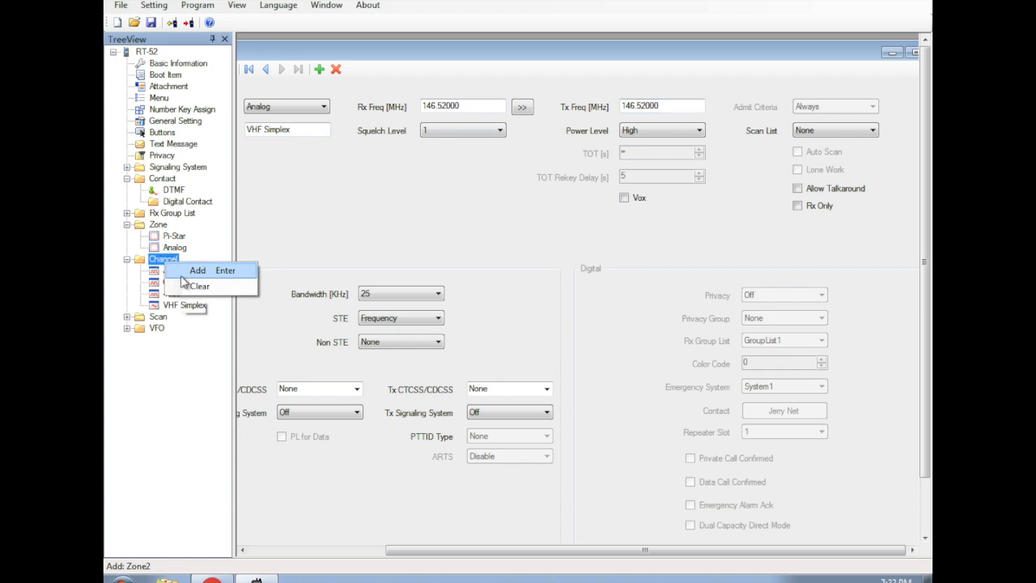
left_click(202, 271)
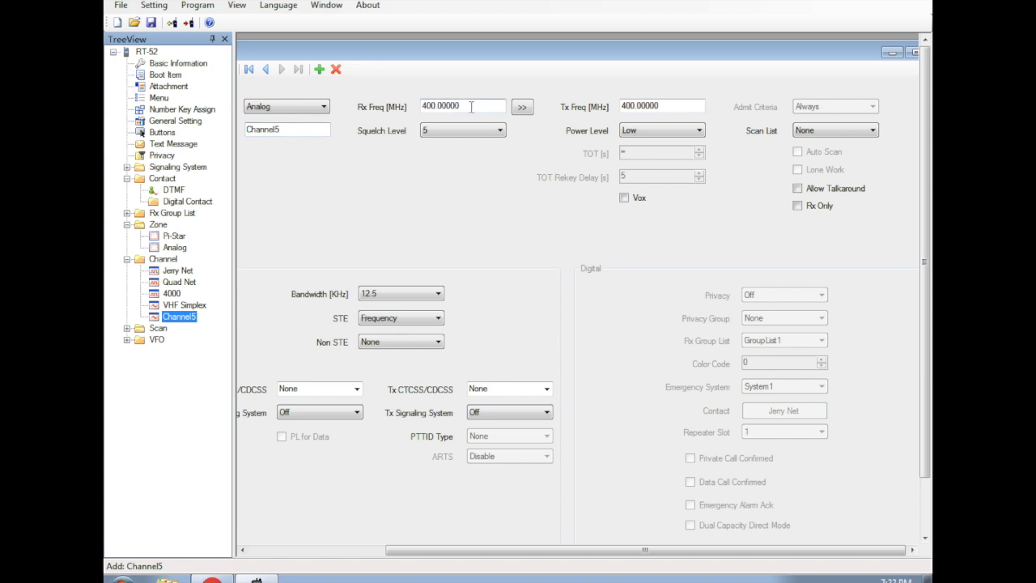
left_click_drag(471, 106, 379, 107)
type("446")
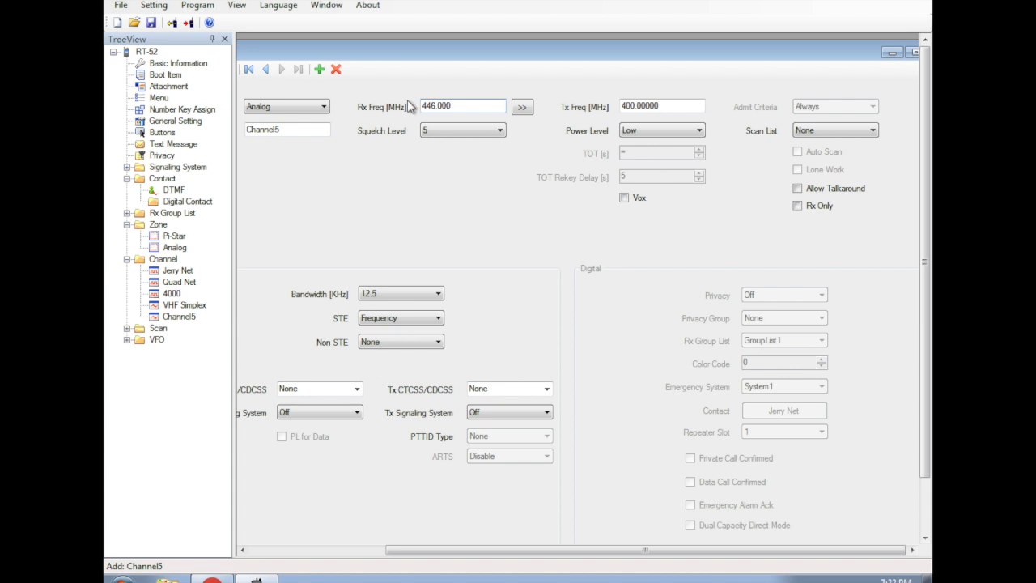
left_click(523, 108)
Step: Set the fifth channel's bandwidth to 25 kHz and rename it UHF Simplex
mouse_move(507, 46)
left_mouse_down()
mouse_move(496, 42)
mouse_move(523, 45)
left_mouse_up()
left_click(390, 297)
left_click(389, 311)
left_click_drag(426, 56, 450, 54)
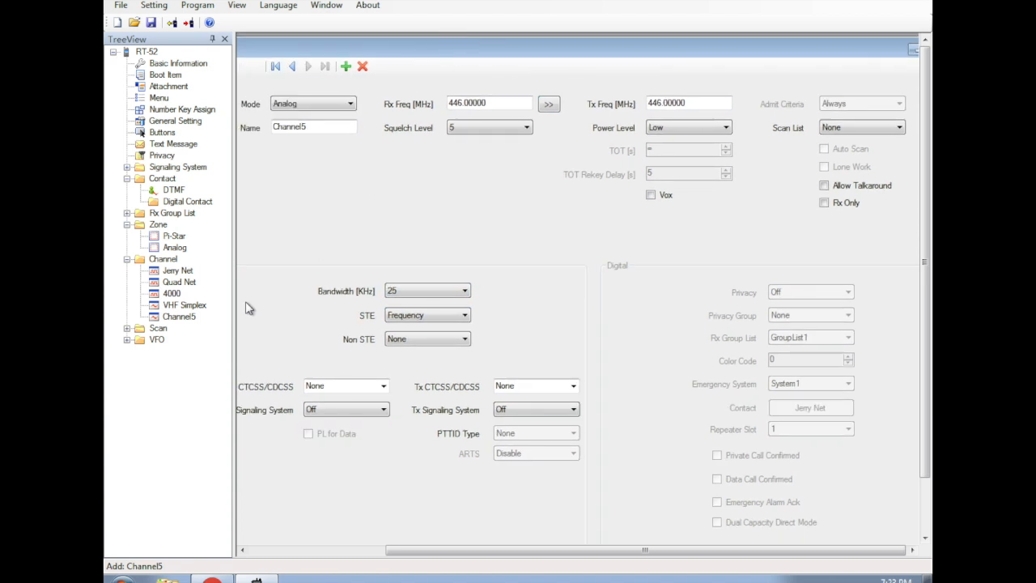
double_click(294, 127)
type("uh")
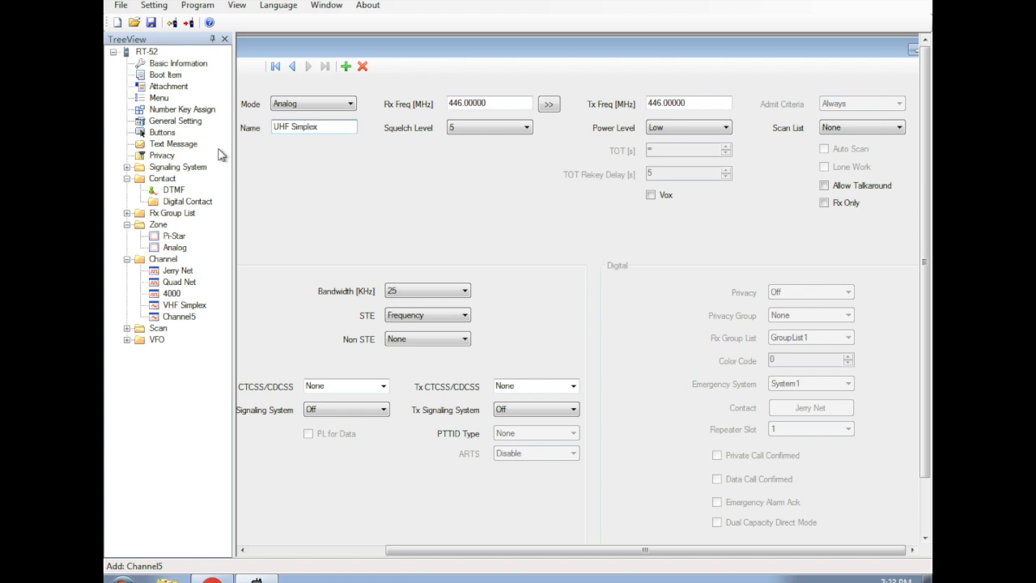
key("Tab")
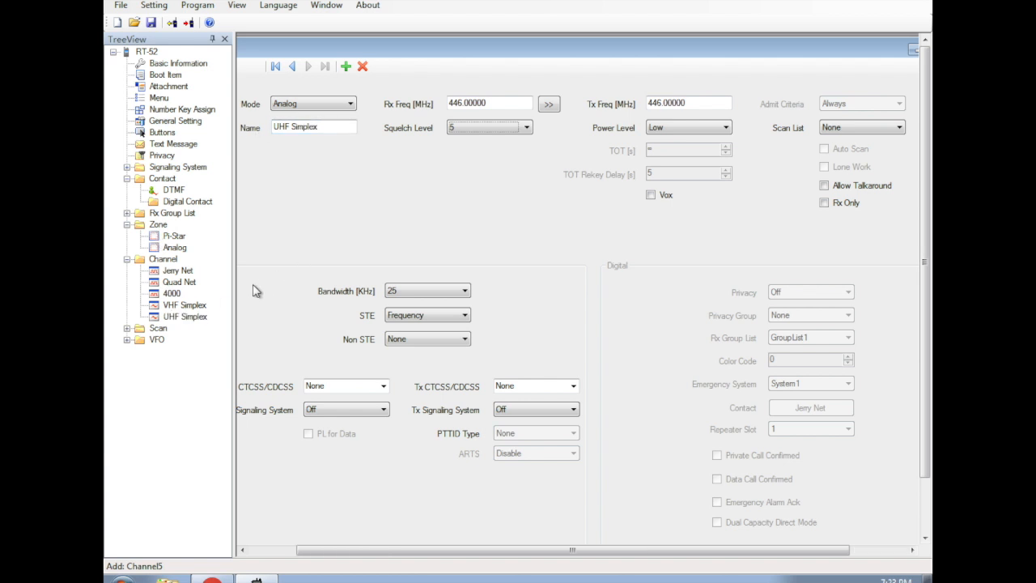
Step: Add the VHF Simplex and UHF Simplex channels to the Analog zone's members and close the zone window
left_click(166, 319)
left_click(174, 307)
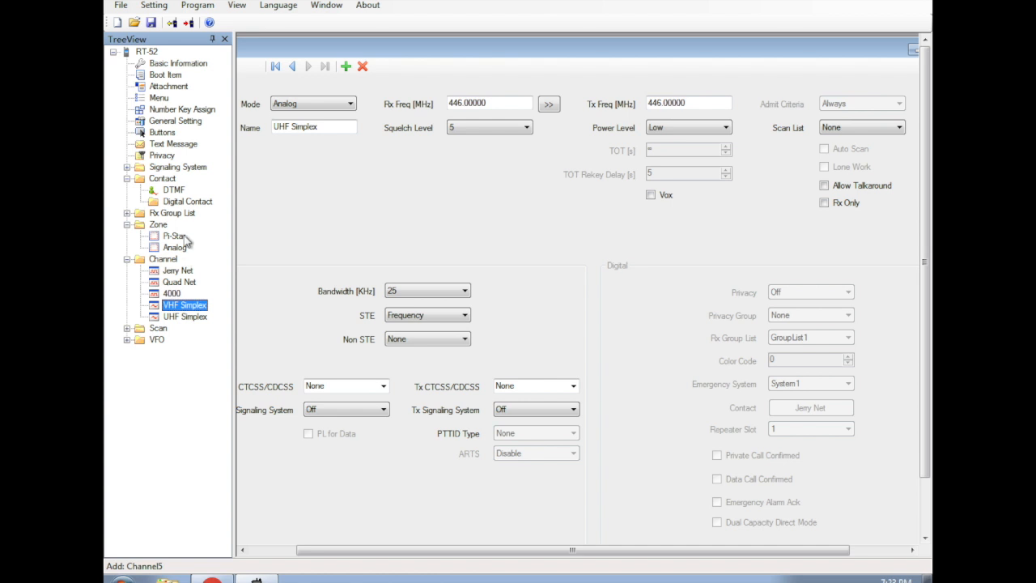
double_click(174, 247)
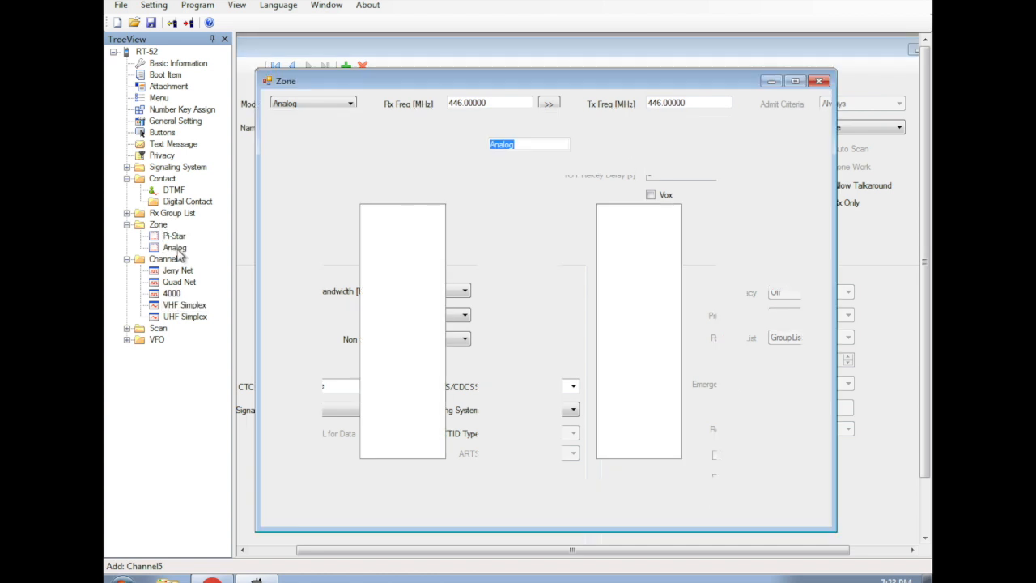
left_click(397, 238)
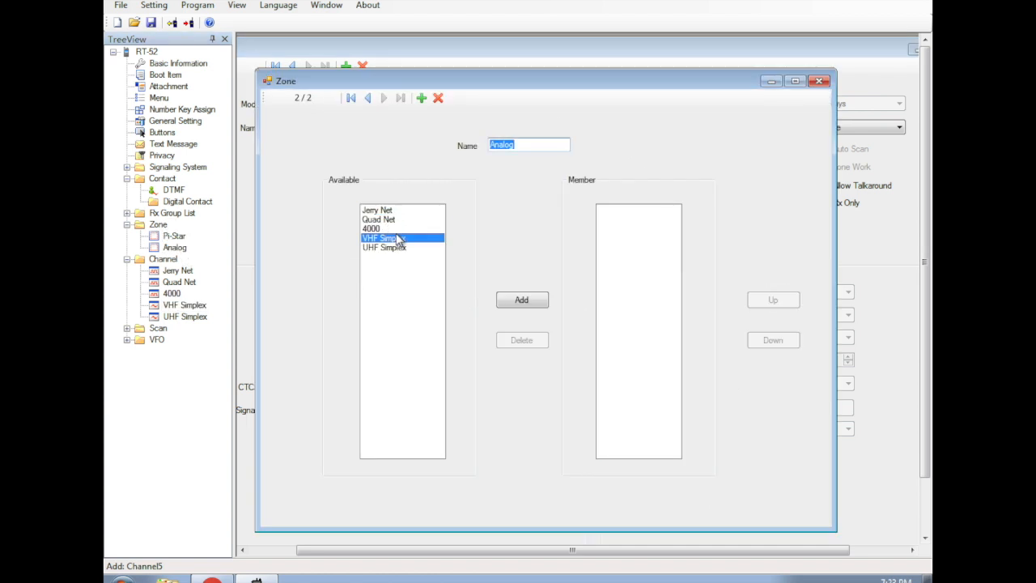
left_click(523, 300)
left_click(524, 300)
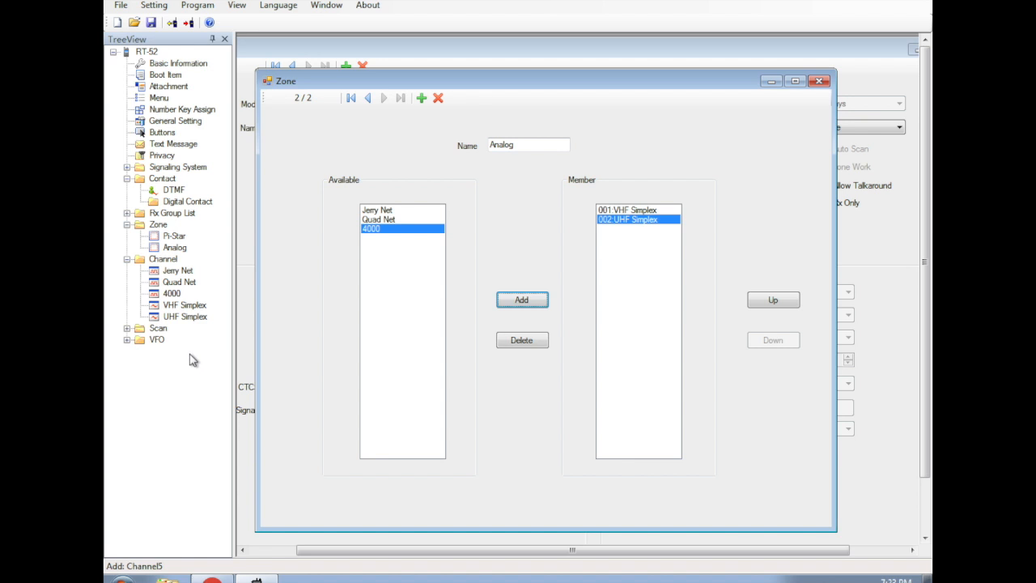
left_click_drag(570, 90, 567, 79)
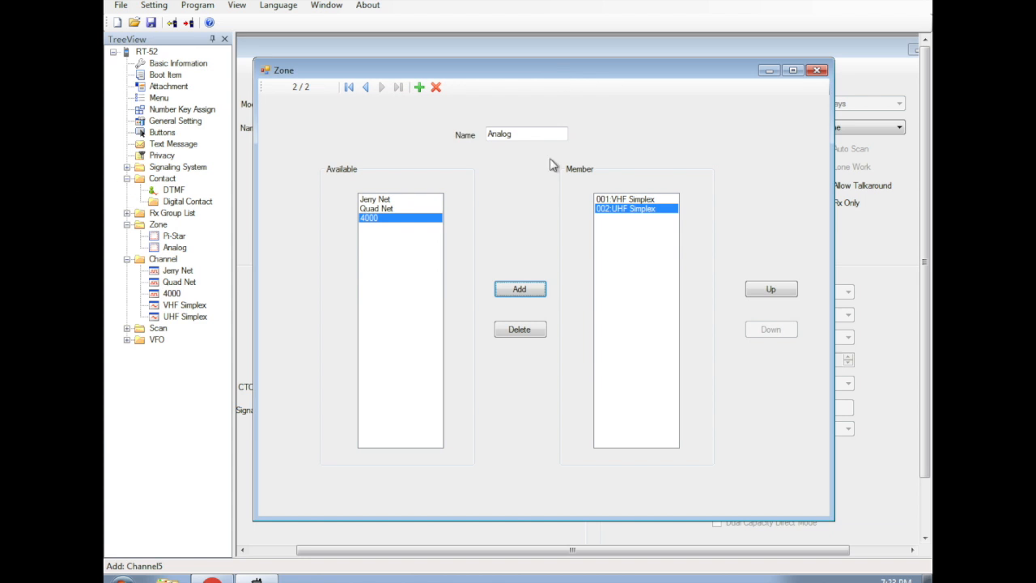
left_click(817, 71)
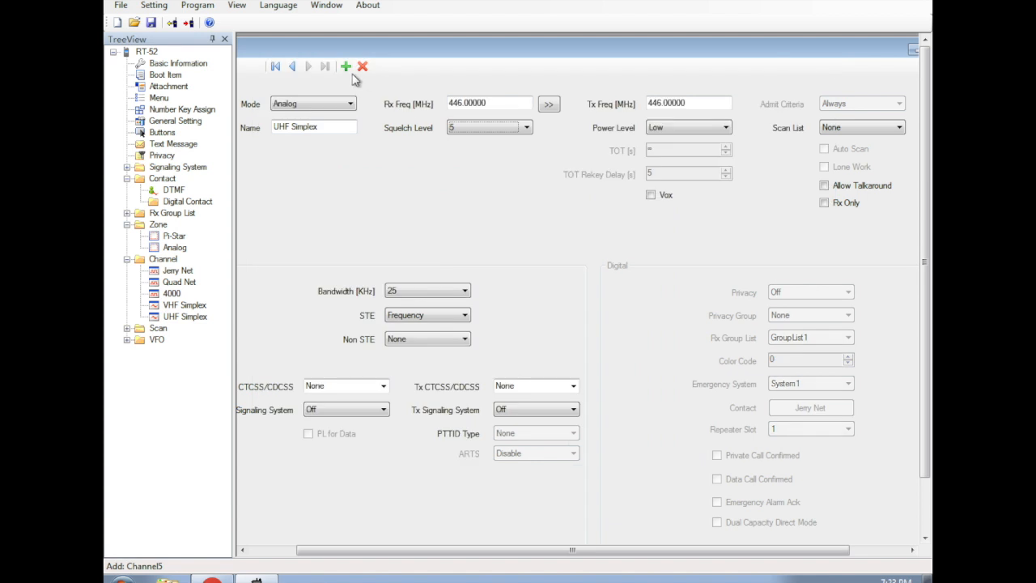
Step: Write the finished configuration to the radio and dismiss the completion message
left_click(189, 22)
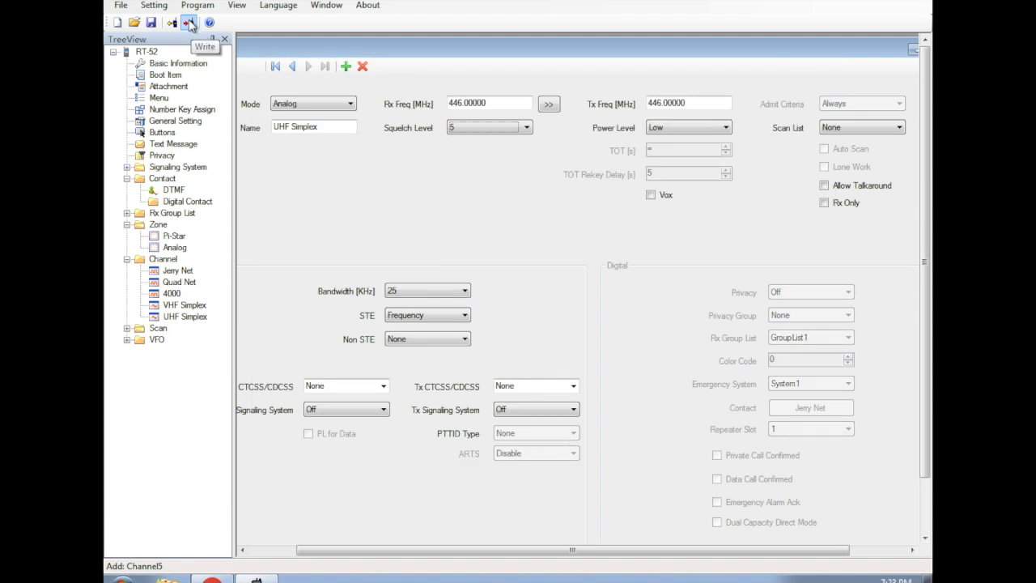
left_click(191, 24)
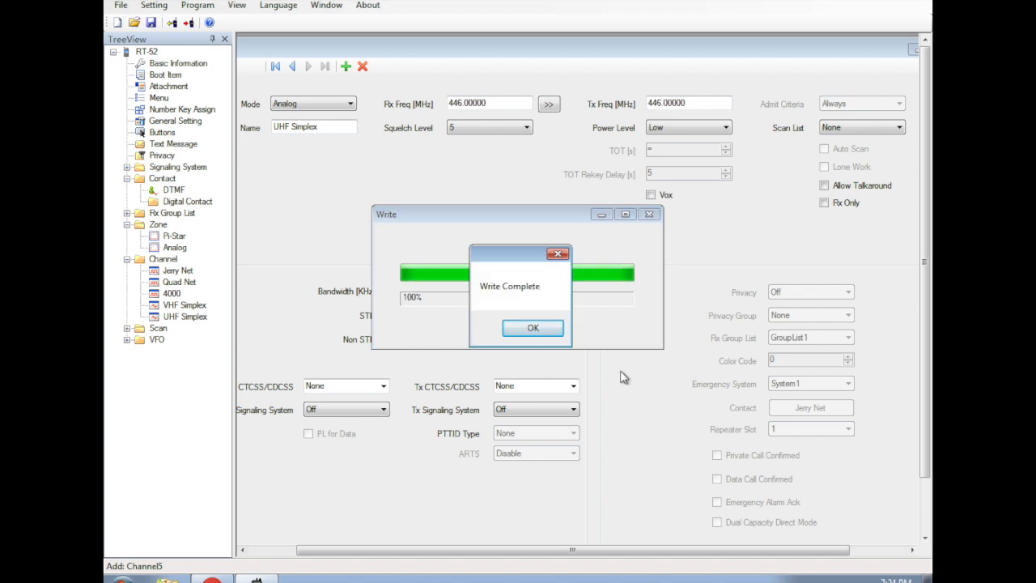
left_click(531, 329)
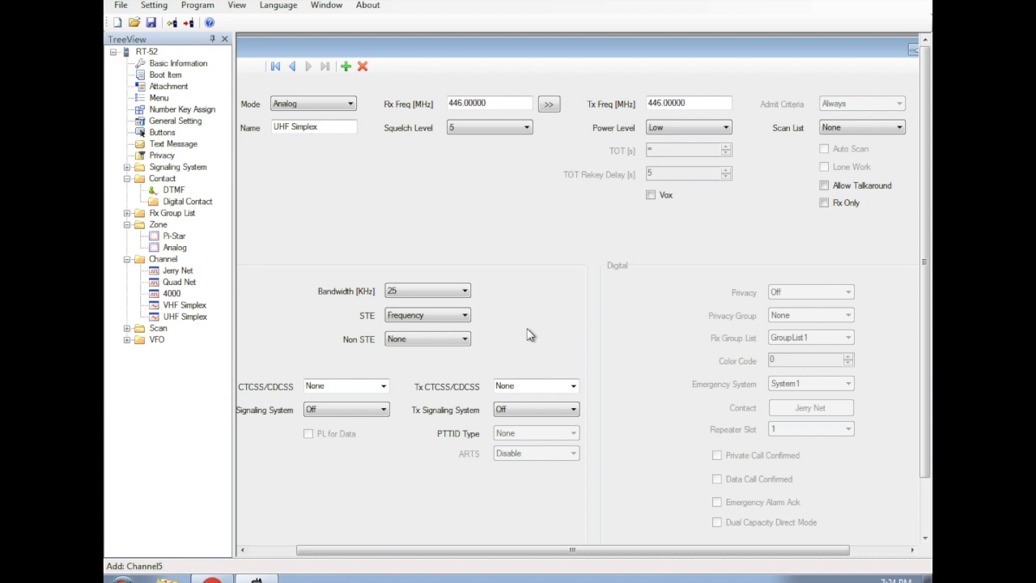
Step: Add the VHF Simplex and UHF Simplex channels to the members of ScanList1 and close the scan window
left_click(126, 329)
double_click(173, 343)
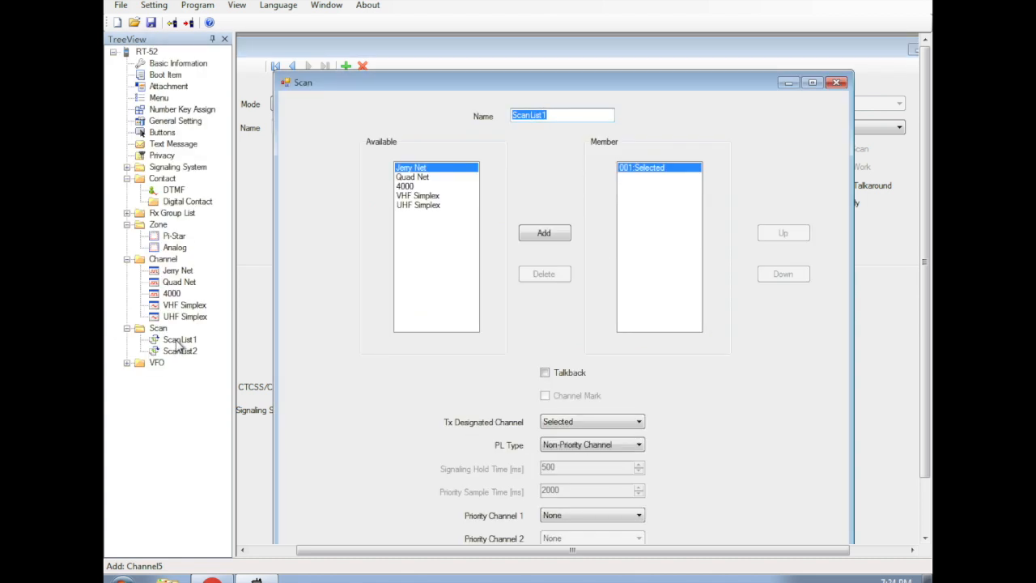
left_click(437, 197)
left_click(541, 233)
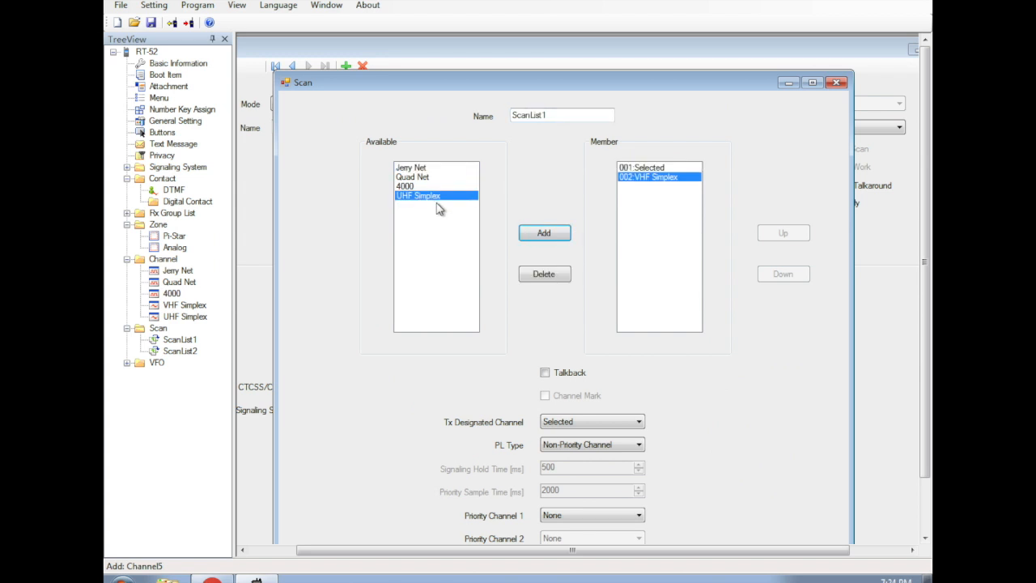
left_click(538, 236)
left_click_drag(584, 82, 575, 68)
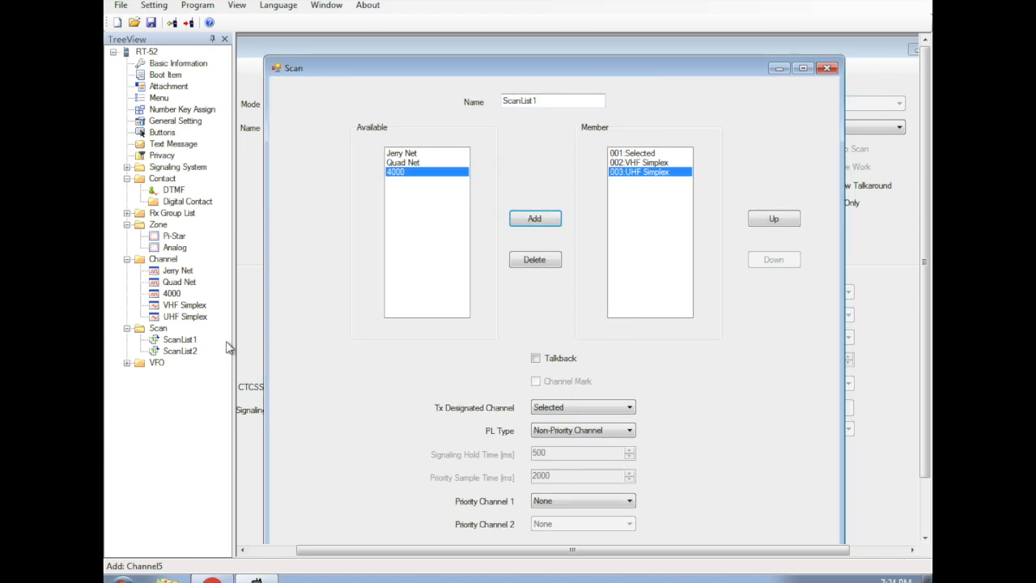
left_click(640, 153)
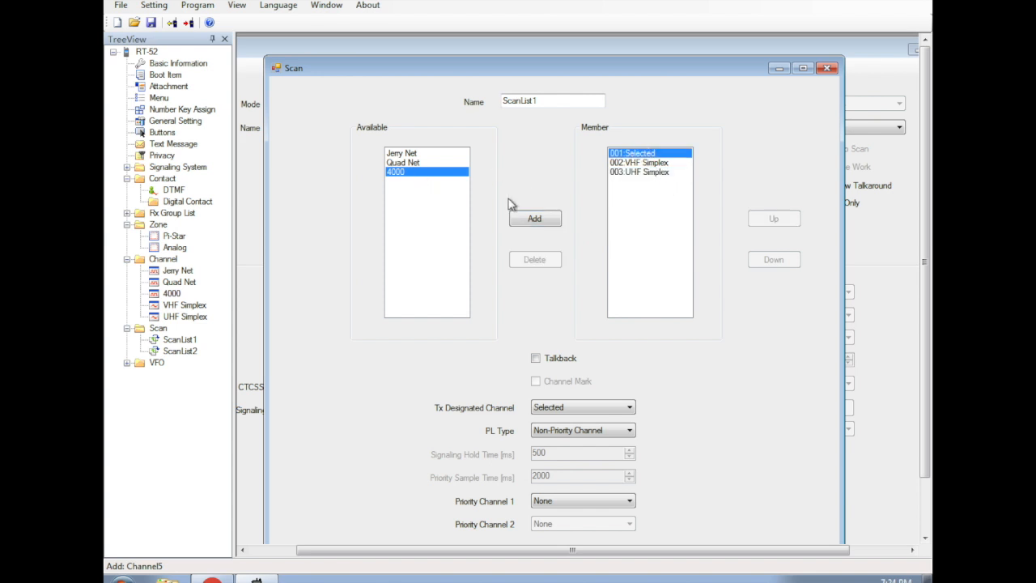
left_click_drag(641, 68, 619, 60)
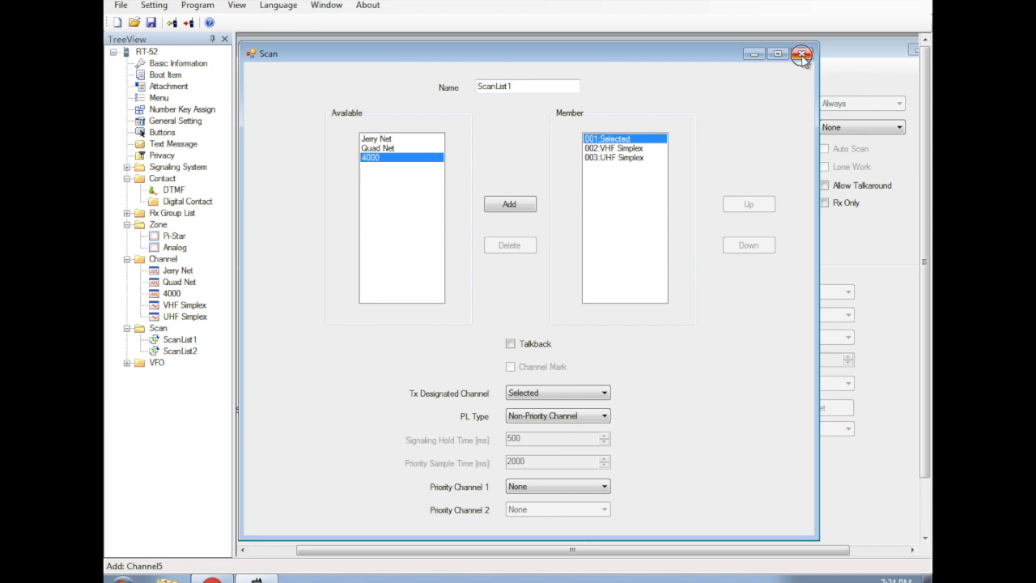
left_click(802, 55)
Step: Show the VHF Simplex channel's settings, and close the open channel and contact windows
left_click(191, 312)
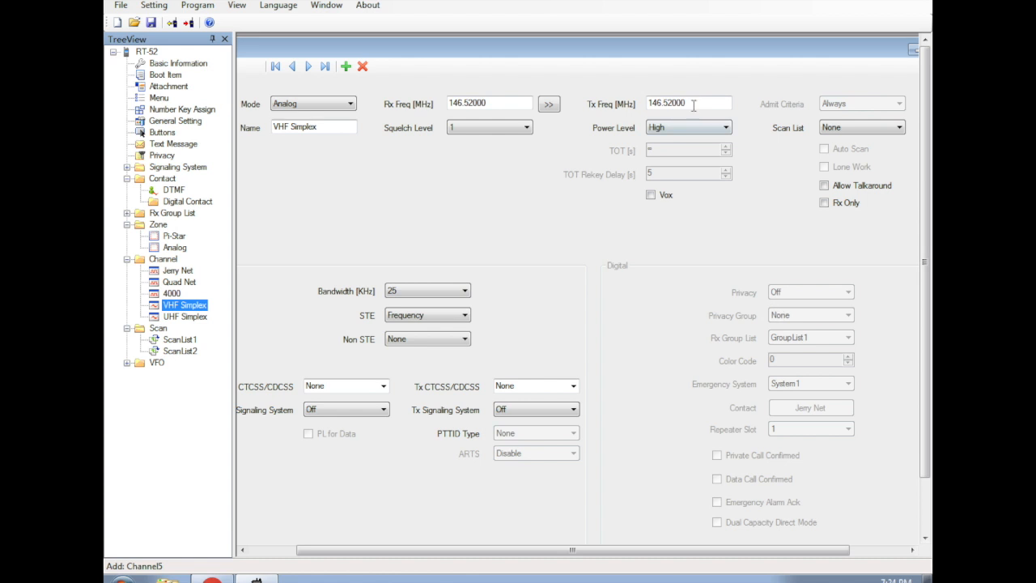
left_click_drag(686, 61, 719, 58)
left_click_drag(805, 62, 706, 51)
left_click(908, 52)
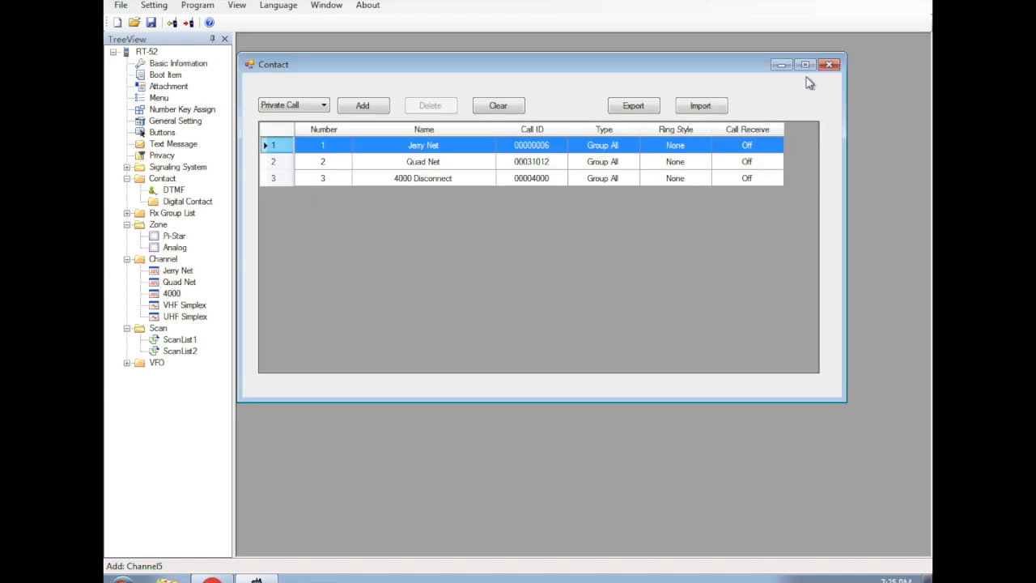
left_click(828, 64)
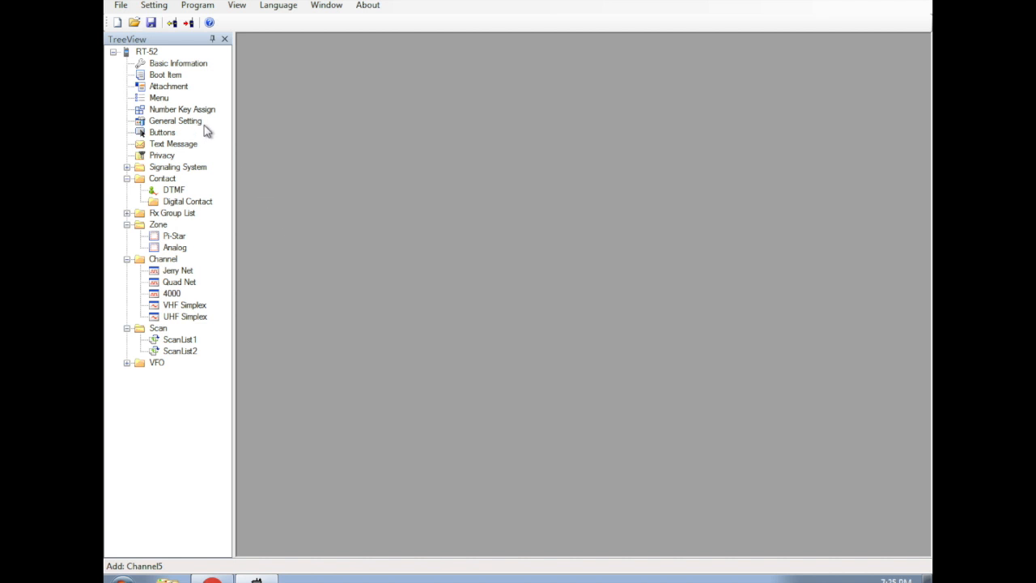
Step: Switch to Chrome and read the AmateurRadio.digital home page down to the new features mentioning Retevis RT52 support
left_click(159, 100)
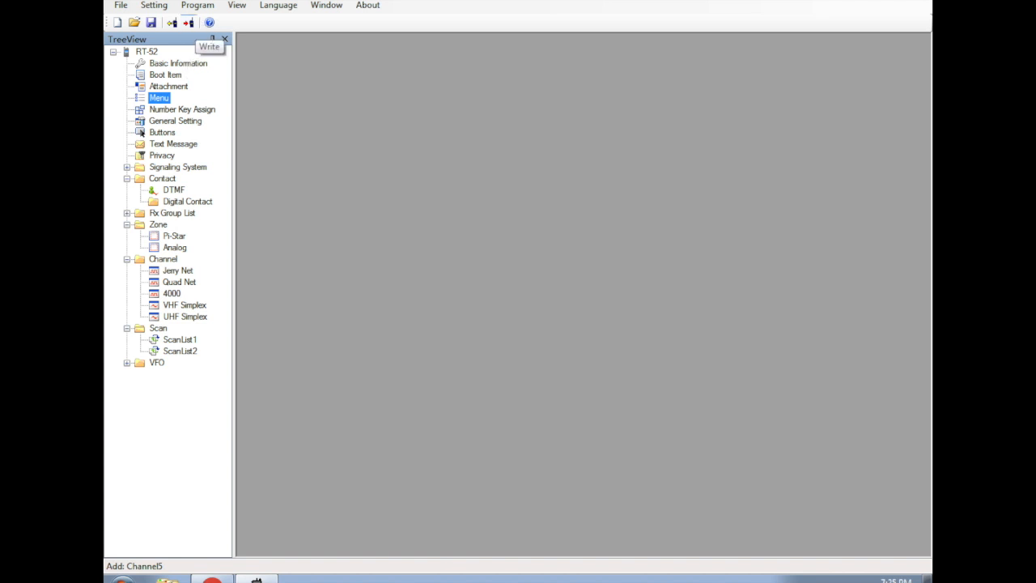
left_click(874, 1)
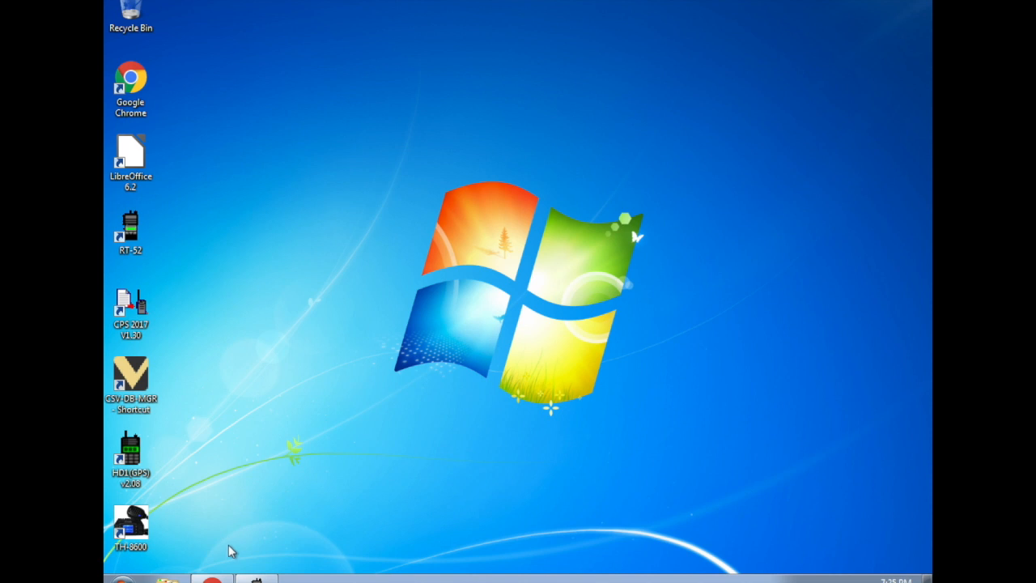
left_click(212, 578)
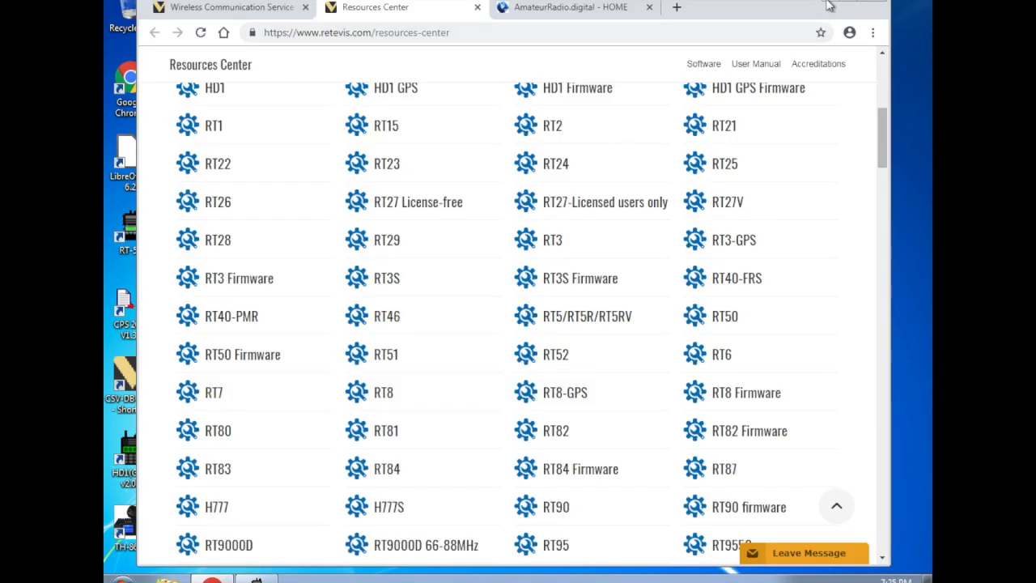
left_click(557, 8)
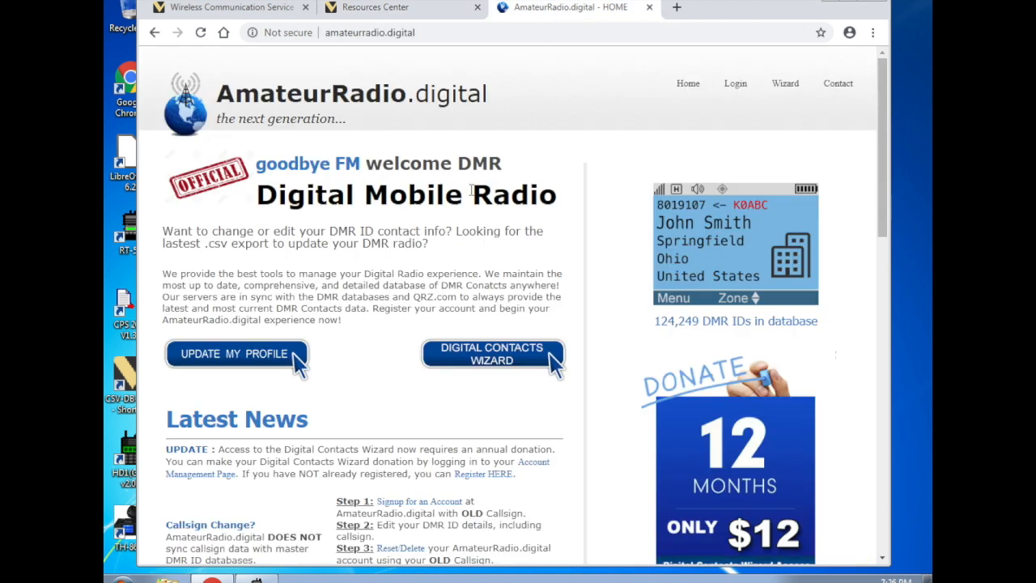
scroll(455, 253, "down", 1)
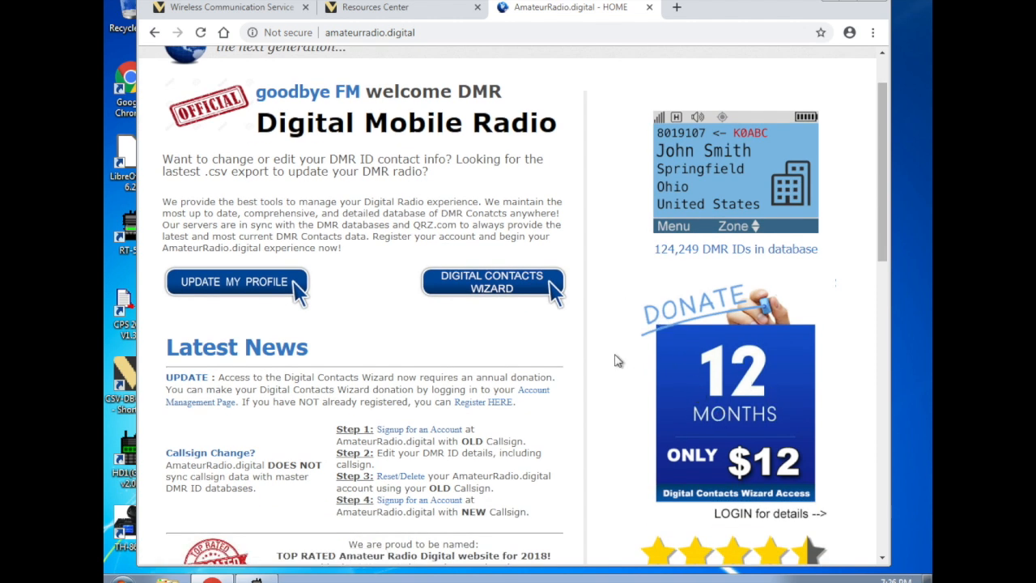
scroll(617, 360, "down", 5)
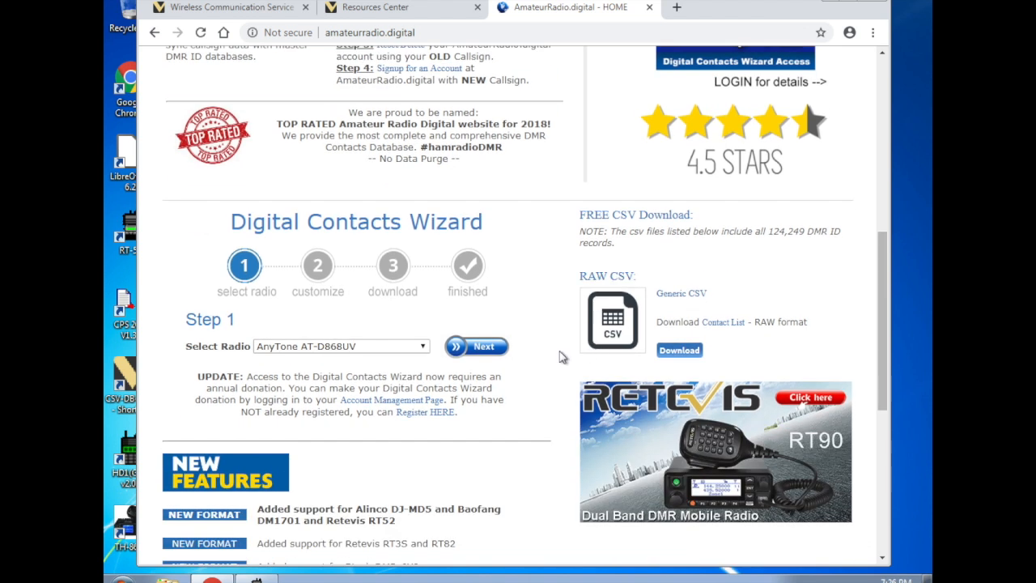
scroll(562, 356, "down", 2)
left_click_drag(330, 378, 412, 380)
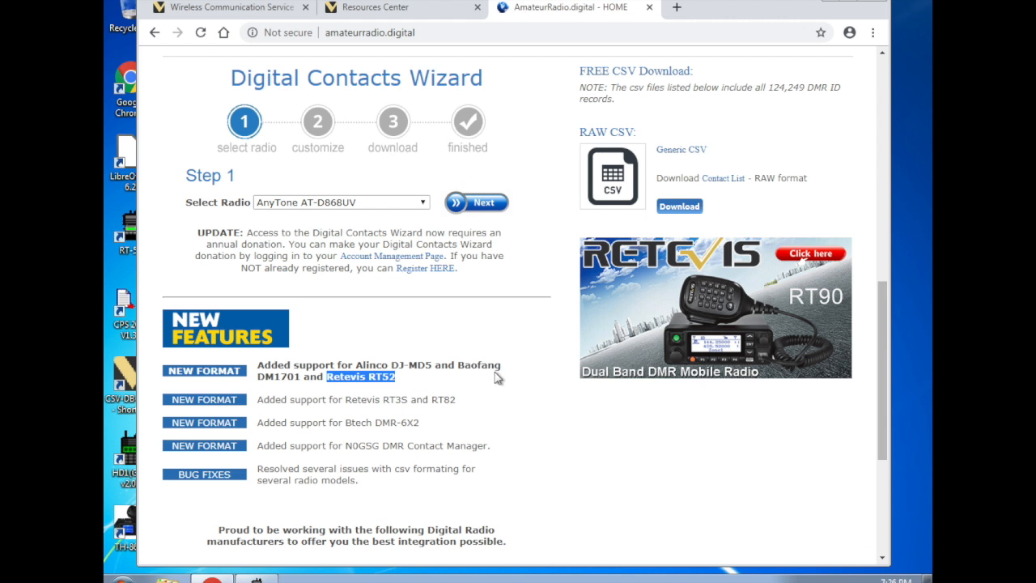
scroll(498, 378, "up", 3)
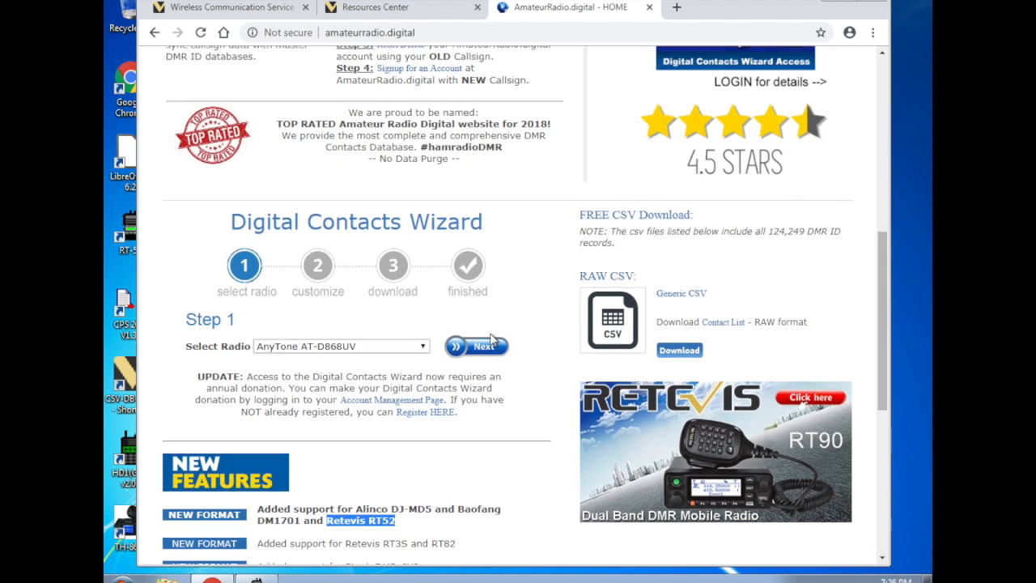
Step: Select Retevis RT52 in the Digital Contacts Wizard, view its next page and return to the home page
left_click(417, 346)
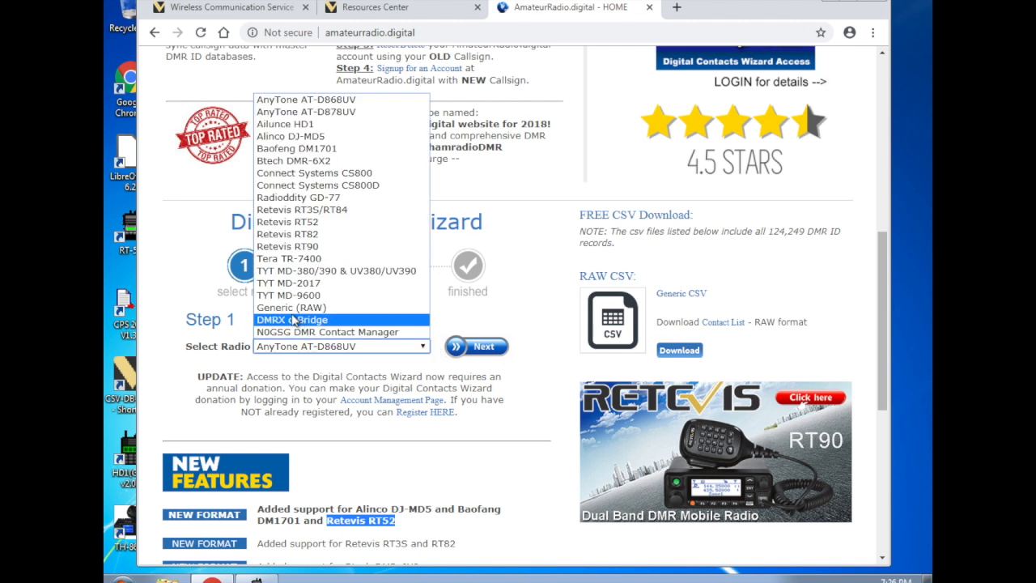
left_click(285, 222)
left_click(476, 357)
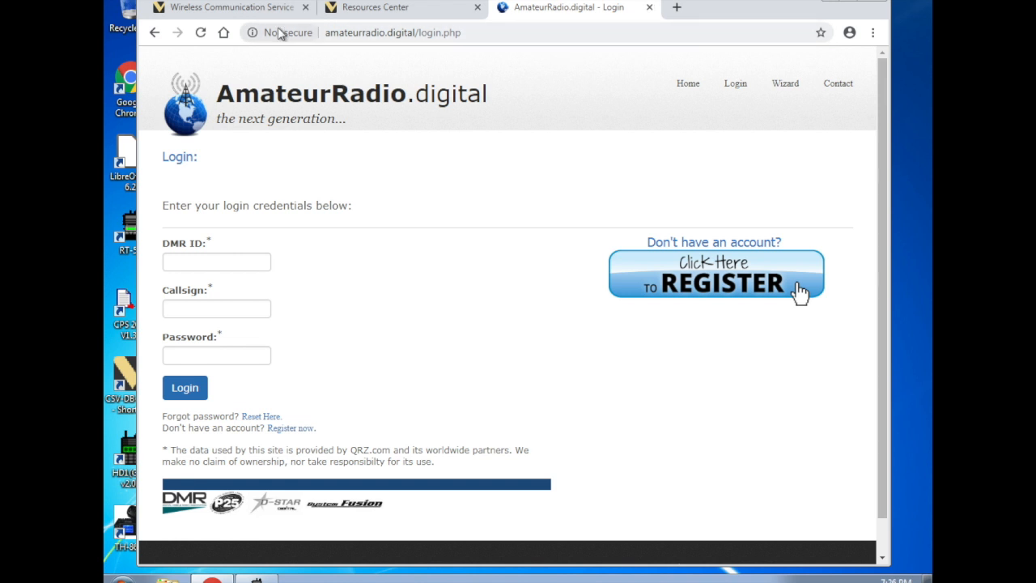
left_click(158, 35)
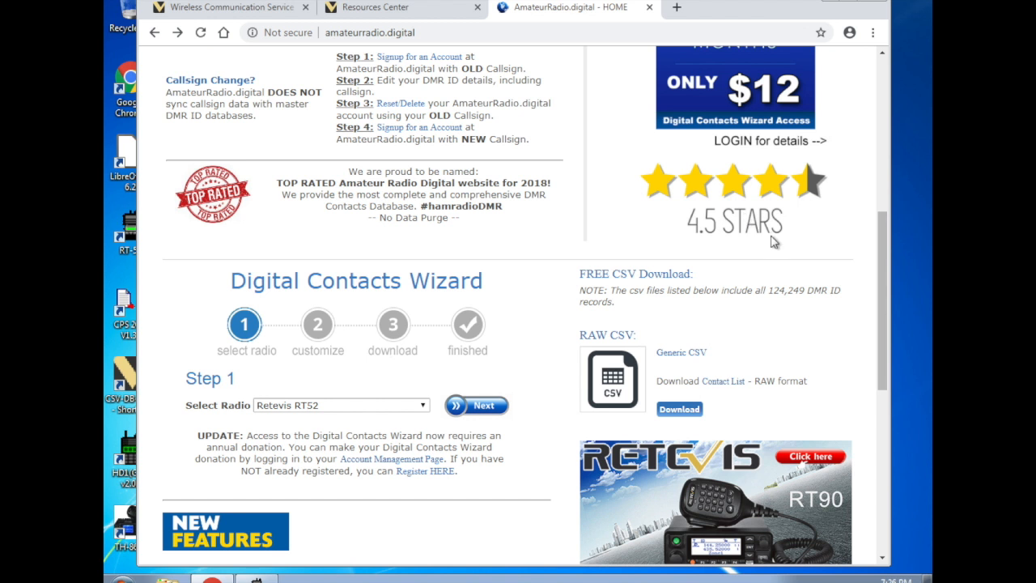
Step: Download the free generic CSV contact list in RAW format and minimize the browser
left_click_drag(773, 290, 808, 290)
left_click(807, 320)
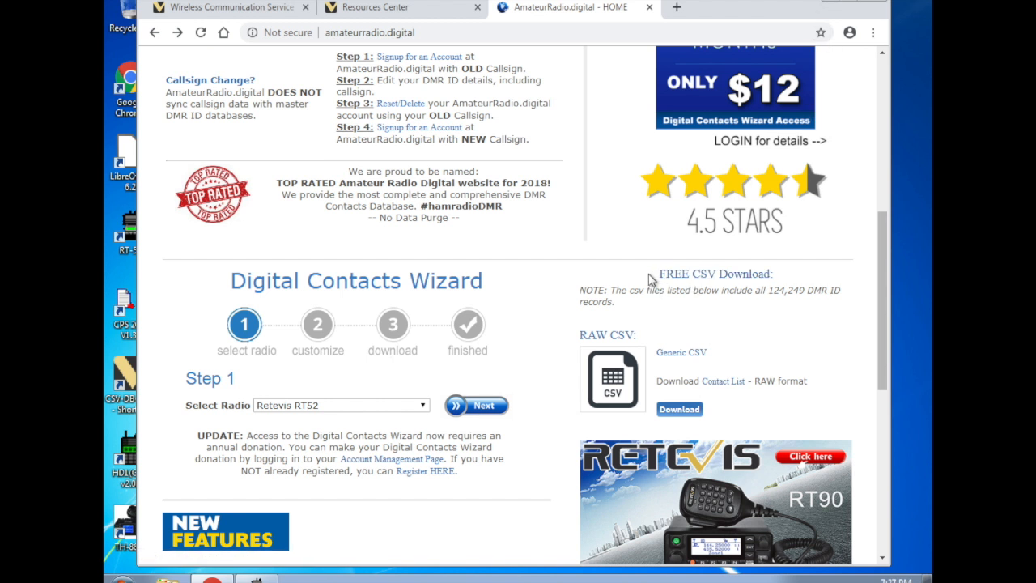
left_click(680, 411)
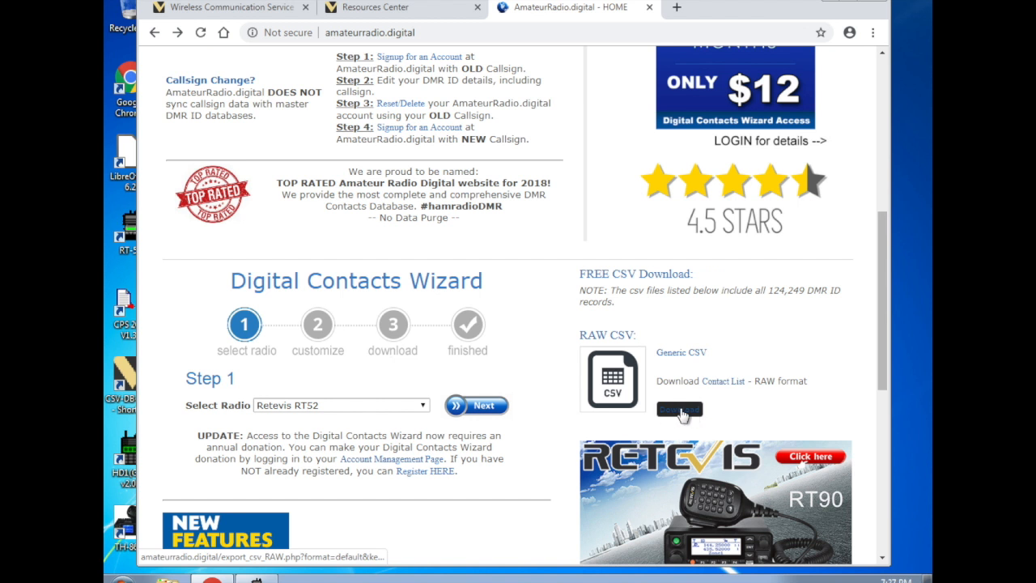
left_click(834, 2)
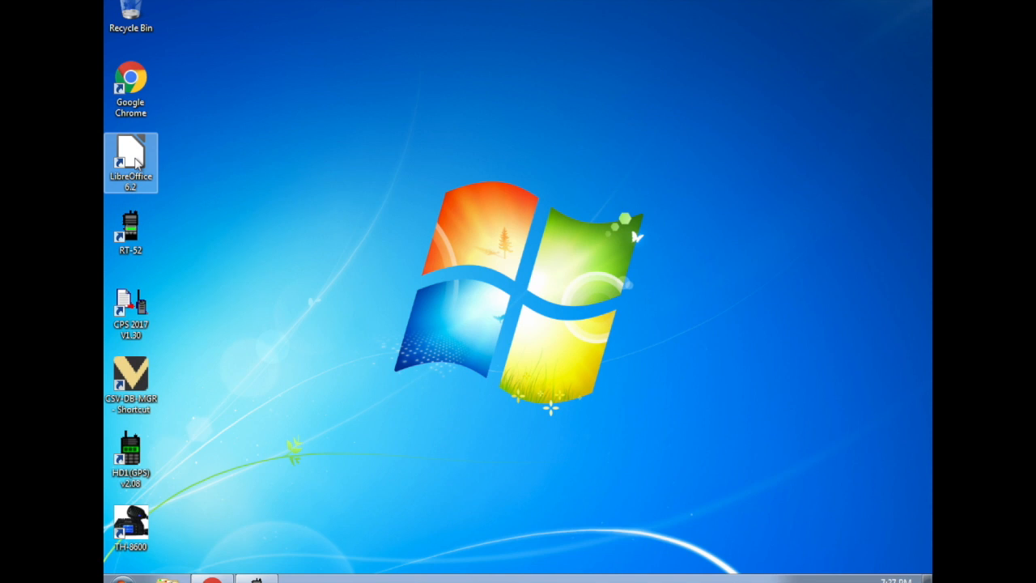
Step: Open custom_contacts_rt52.csv in LibreOffice with the default import options, look through its contact rows and close it
left_click_drag(137, 204, 162, 248)
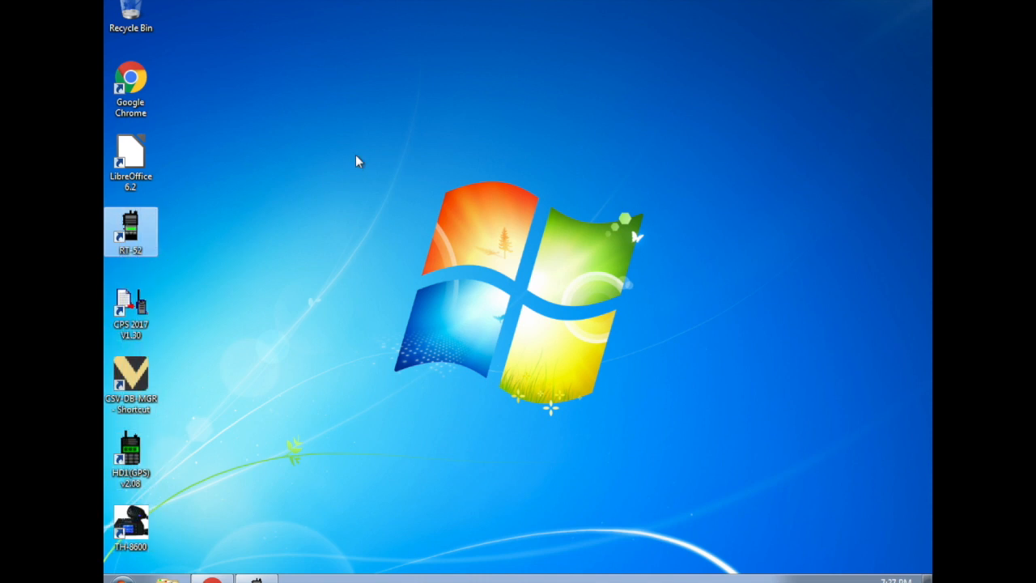
left_click(357, 155)
double_click(131, 161)
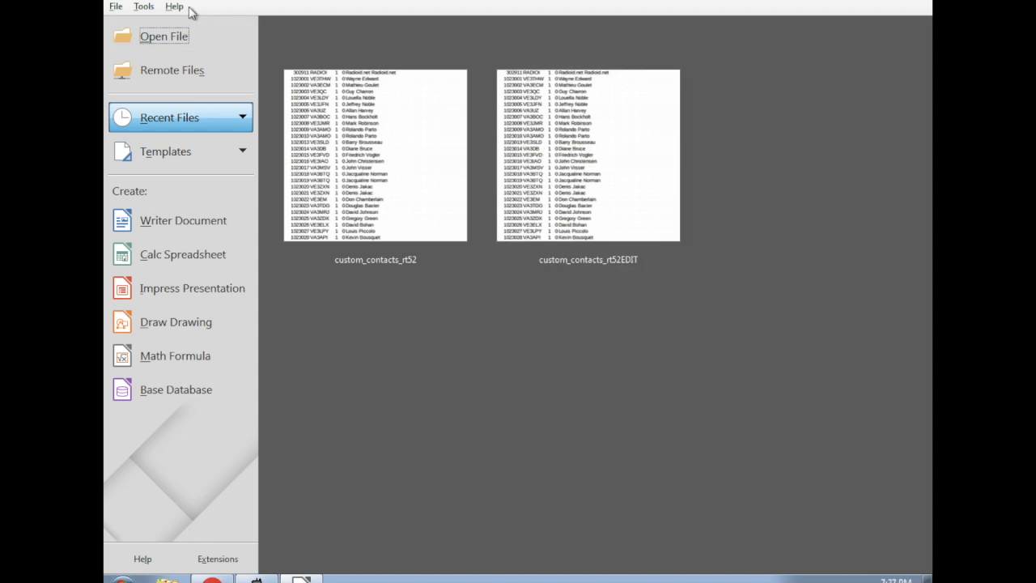
left_click(410, 194)
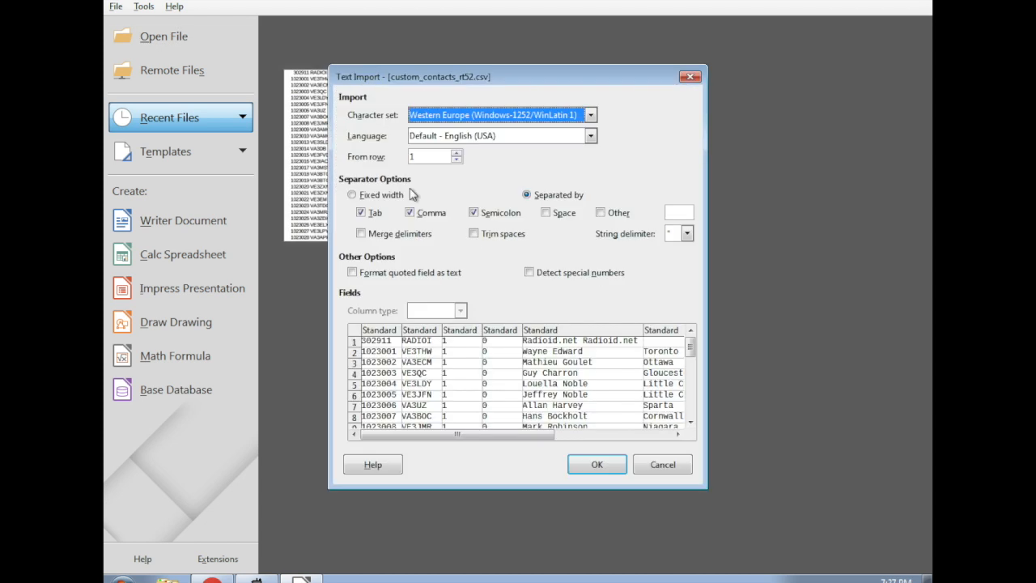
left_click(598, 465)
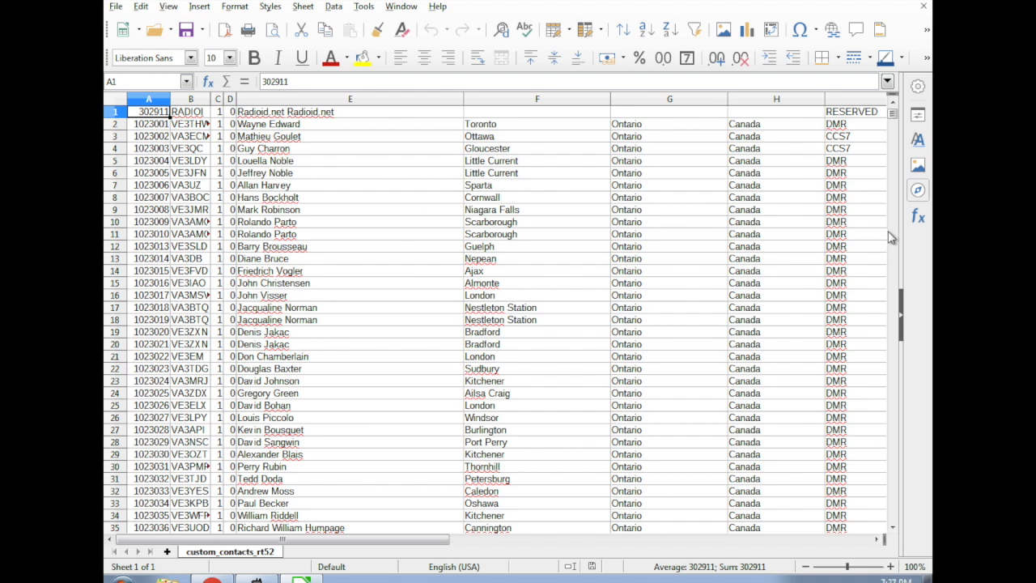
left_click_drag(891, 114, 892, 234)
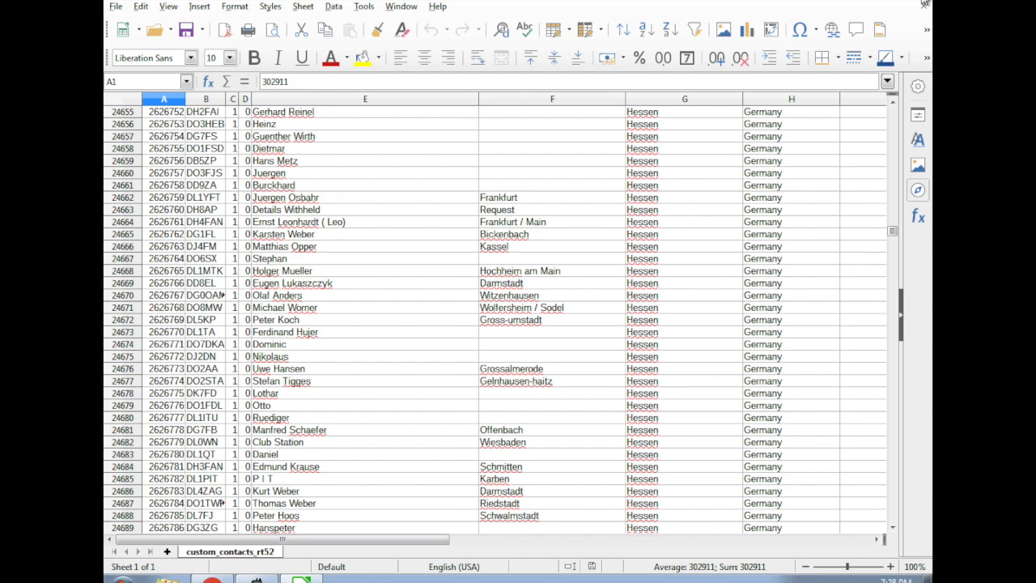
left_click(924, 4)
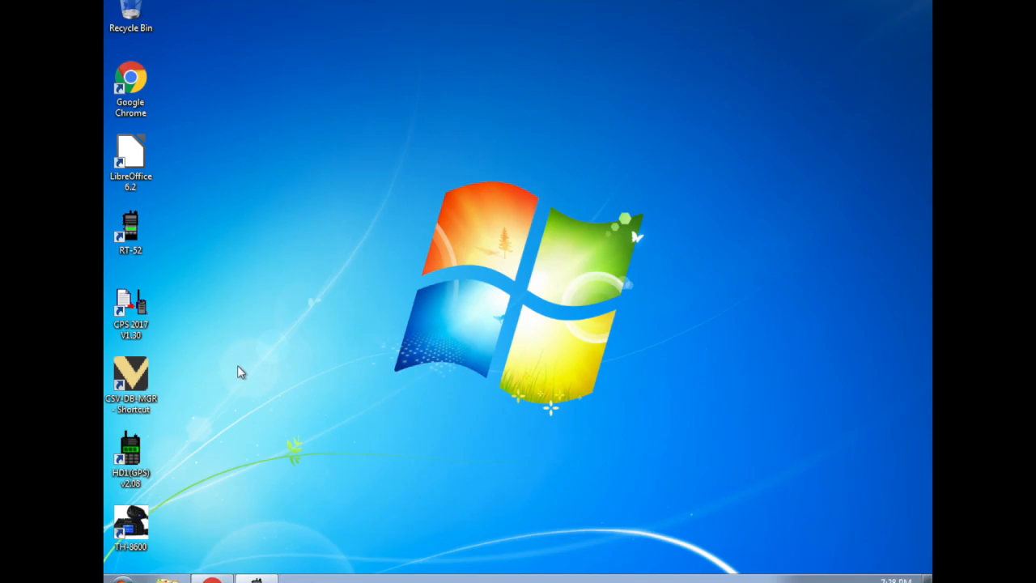
Step: Open custom_contacts_rt52EDIT.csv in LibreOffice with the default import options, examine the end of the contact list and close it
double_click(131, 158)
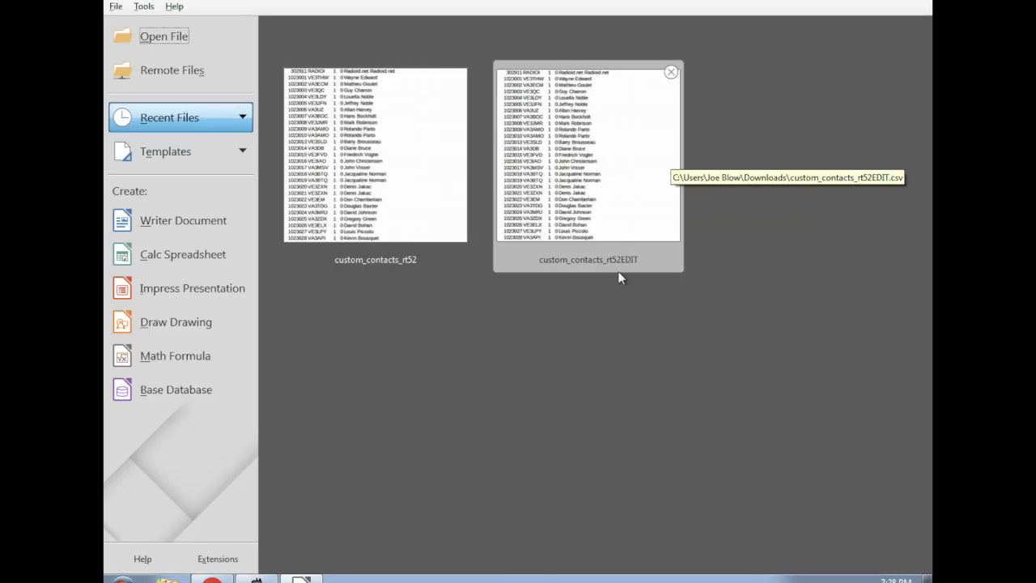
left_click(588, 173)
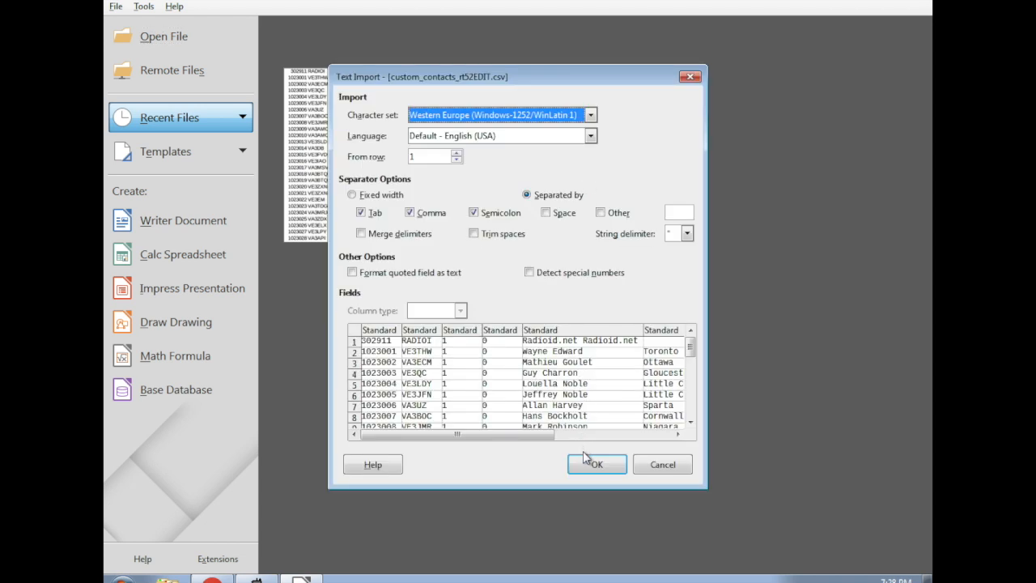
left_click(595, 467)
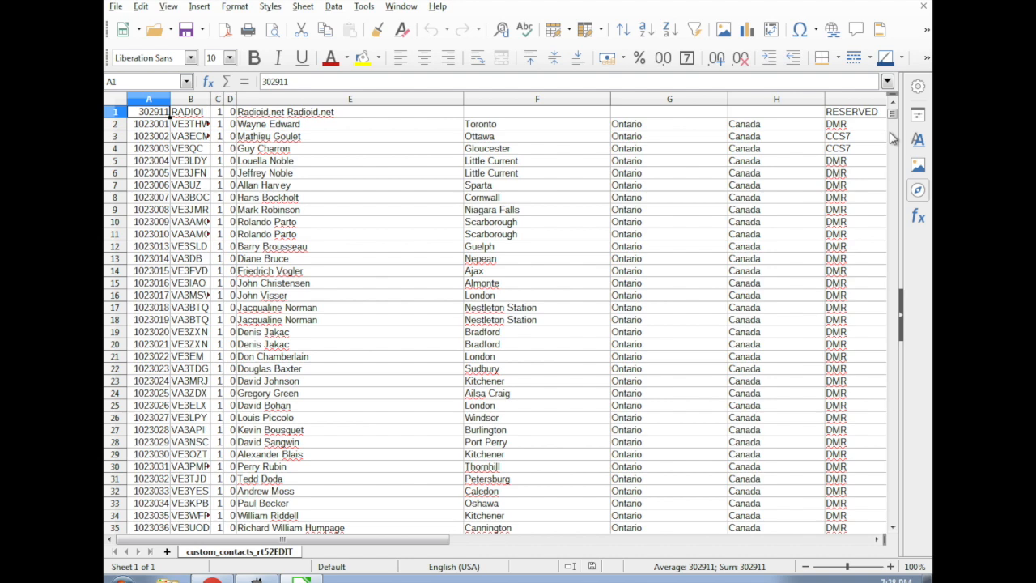
left_click_drag(892, 115, 891, 518)
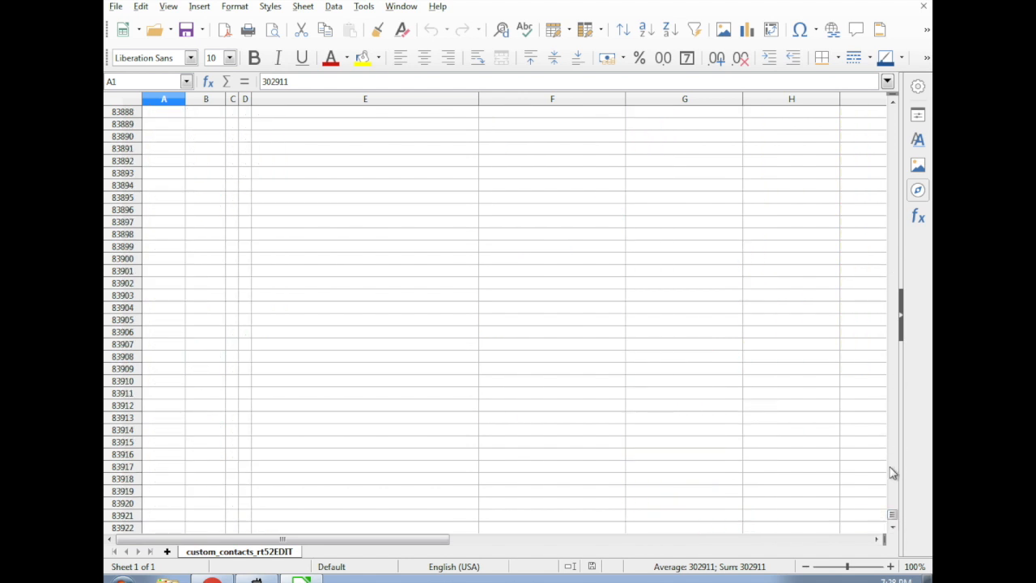
left_click_drag(891, 513, 891, 515)
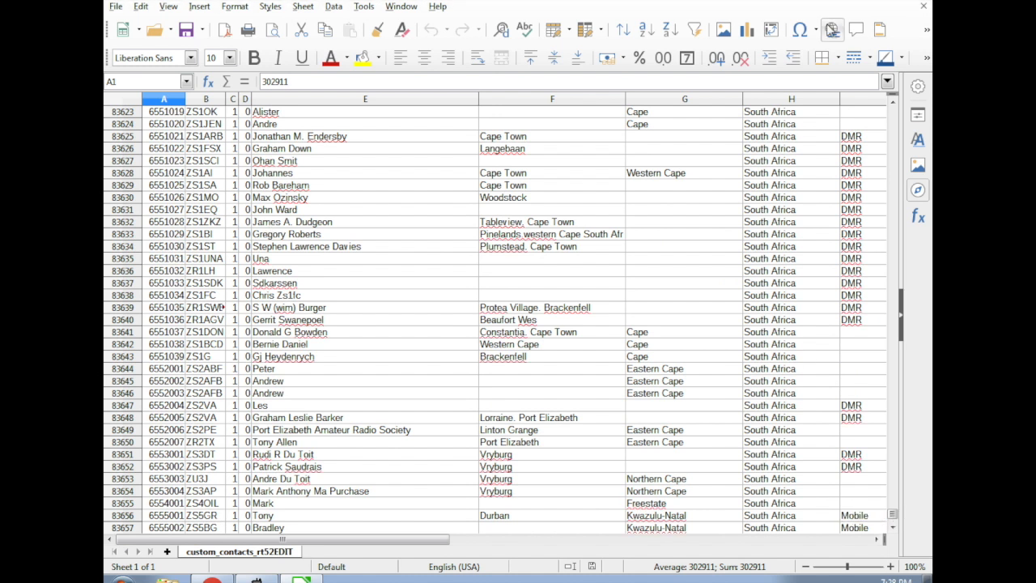
left_click(923, 6)
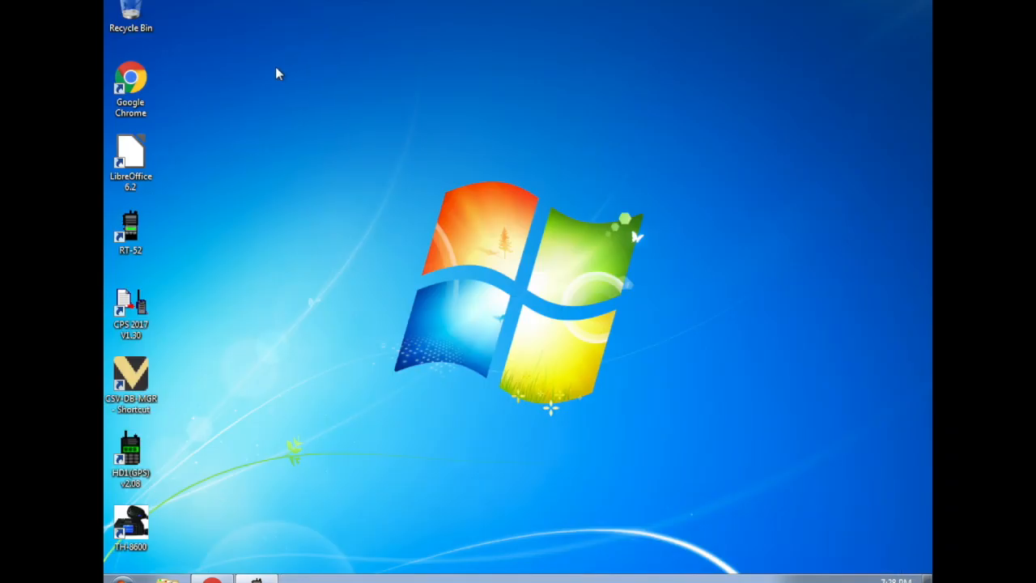
Step: Switch to the RT-52 programming software, view the Digital Contact list and close it
left_click(256, 578)
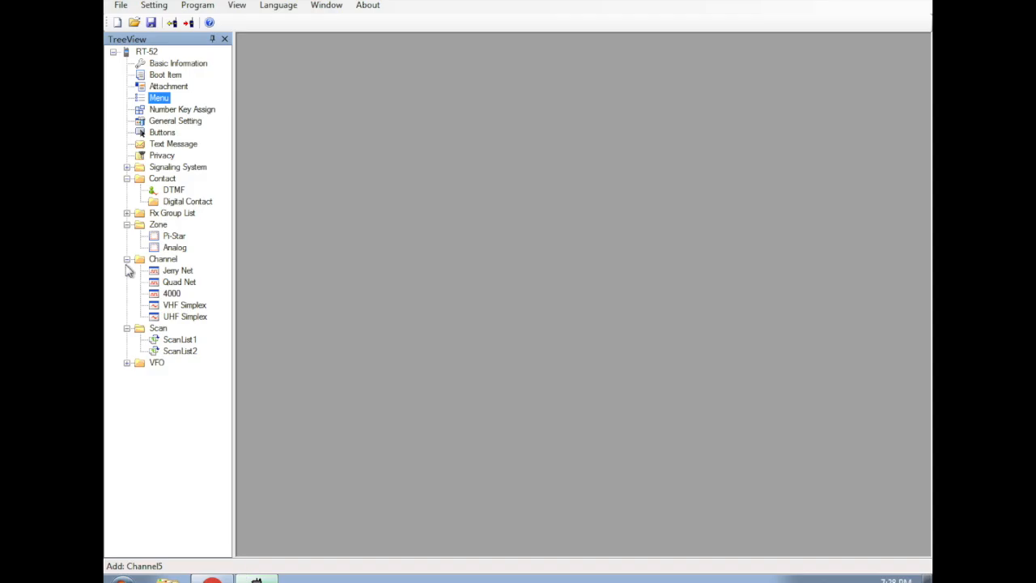
double_click(202, 203)
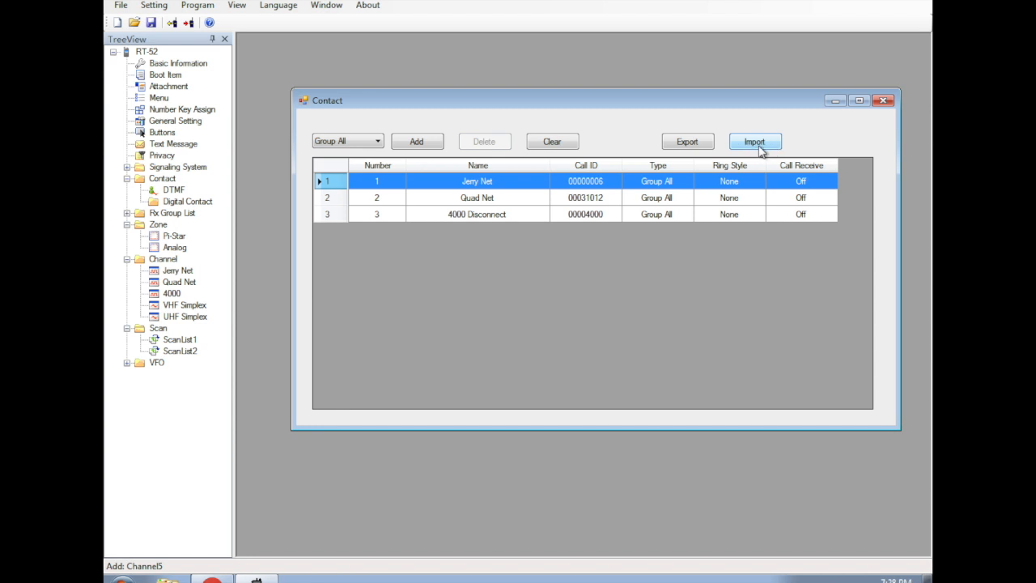
left_click(884, 101)
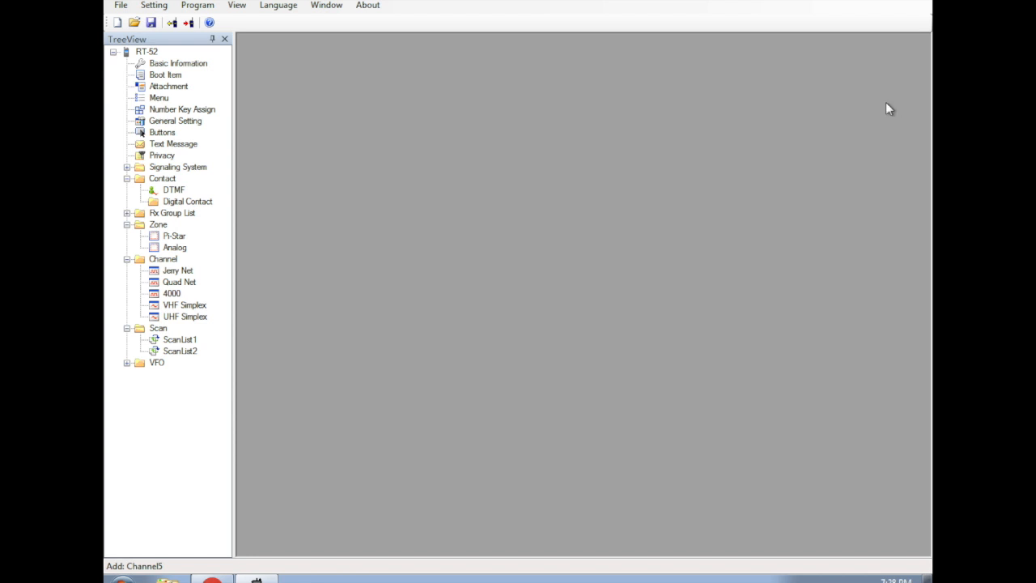
Step: Open the Dmr Database and start importing a CSV contact file
left_click(200, 6)
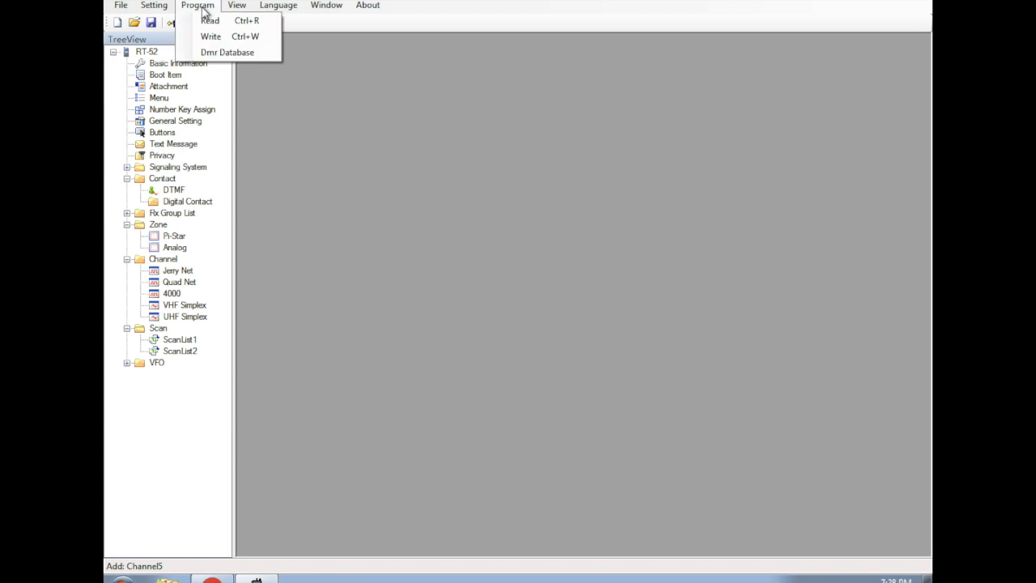
left_click(211, 53)
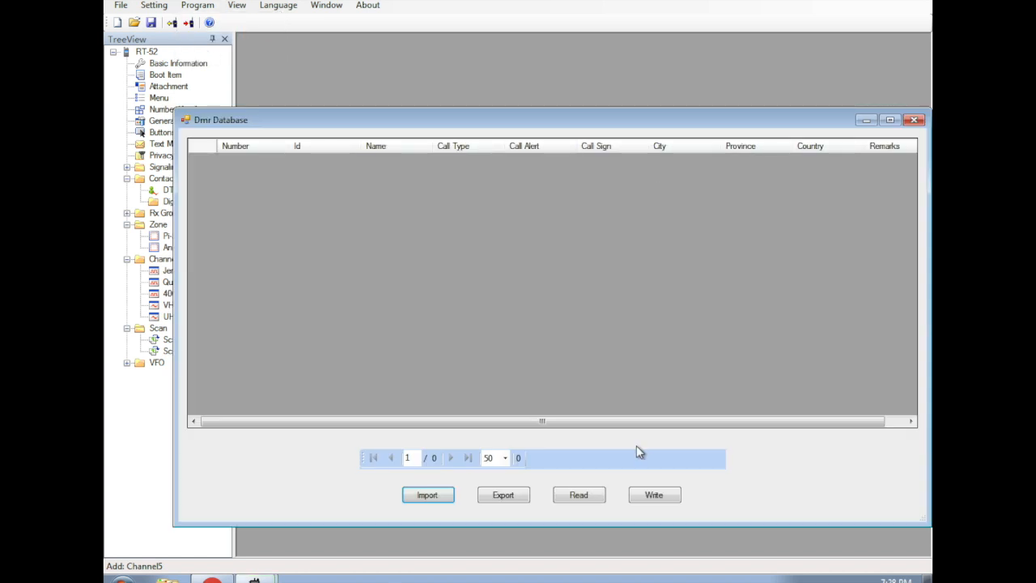
left_click(431, 495)
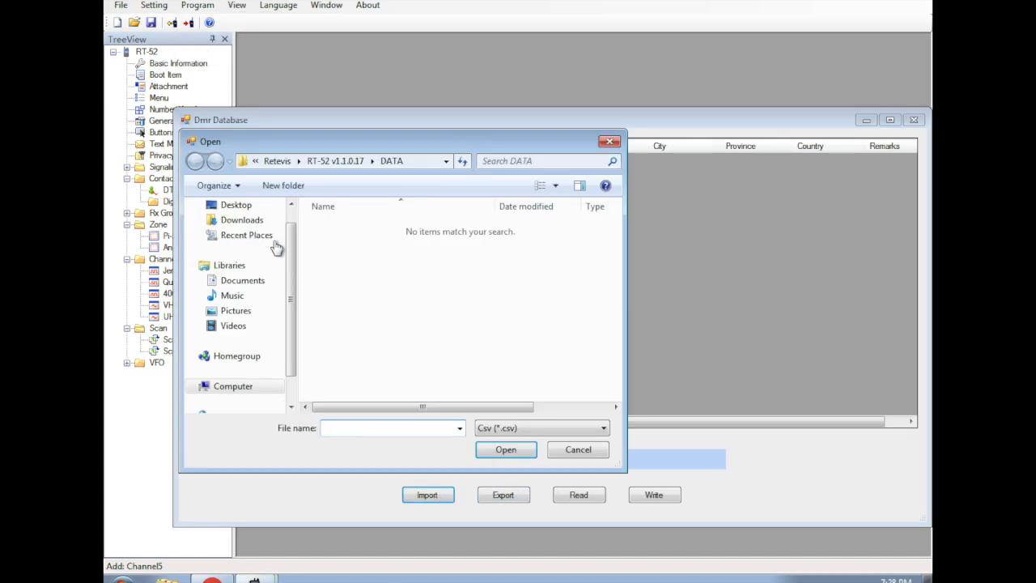
Step: Reopen the Dmr Database, view the CSV files in Downloads available for import, cancel the import and close the database
left_click(197, 6)
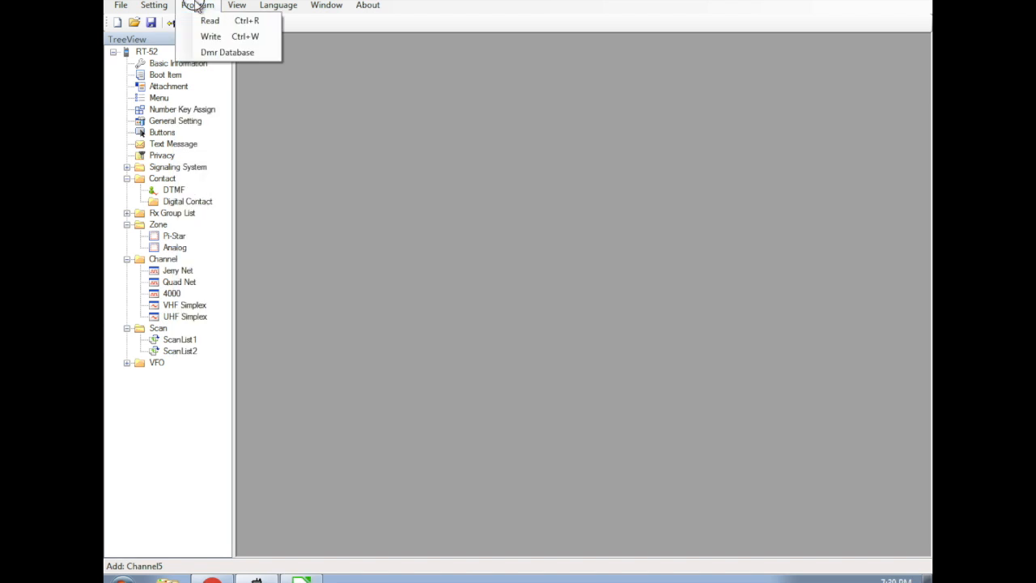
left_click(199, 55)
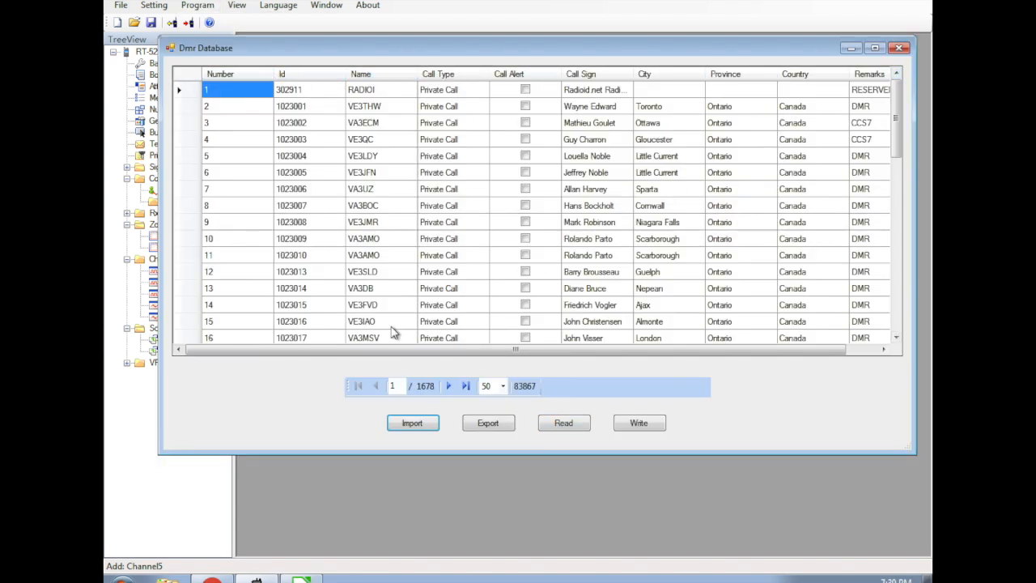
left_click(415, 428)
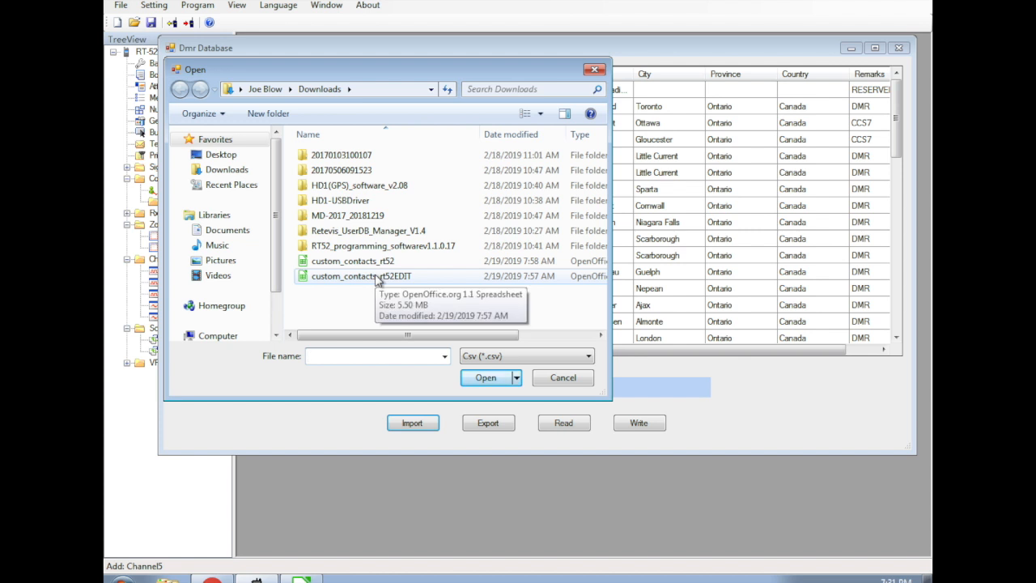
left_click(563, 377)
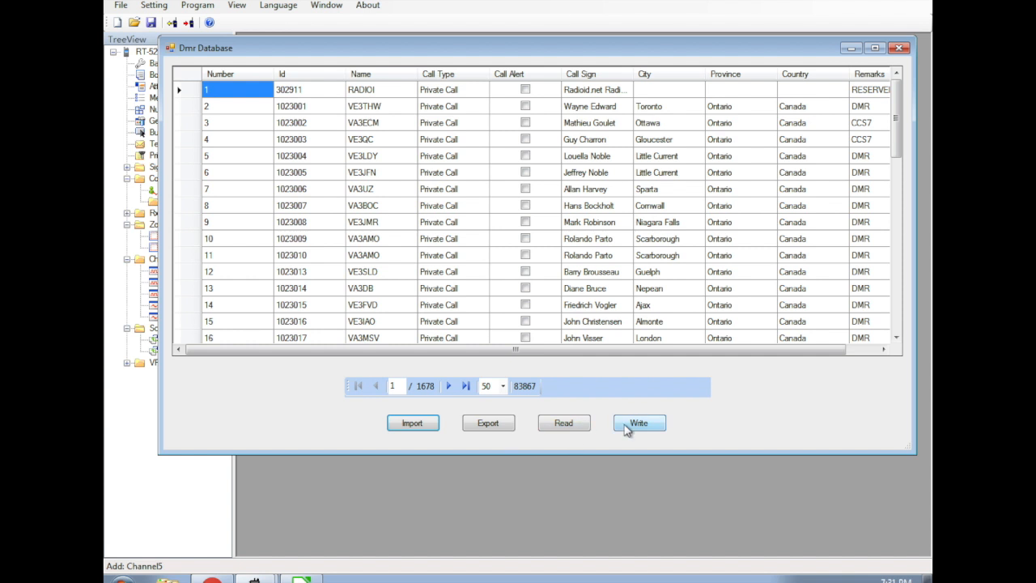
left_click(669, 173)
left_click(899, 48)
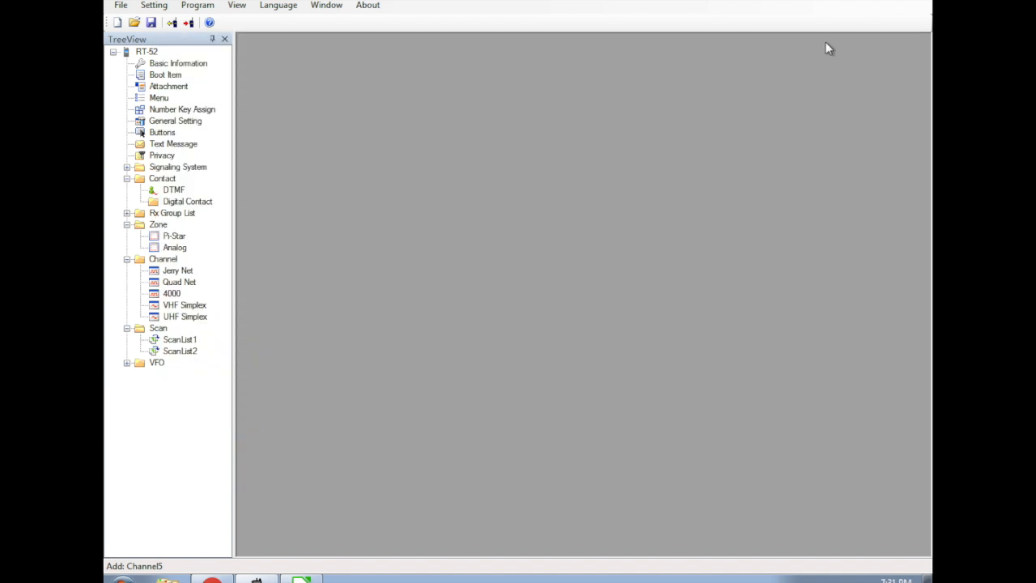
Step: Minimize the RT-52 software and launch the HD1(GPS) v2.08 programming software from the desktop
left_click(875, 3)
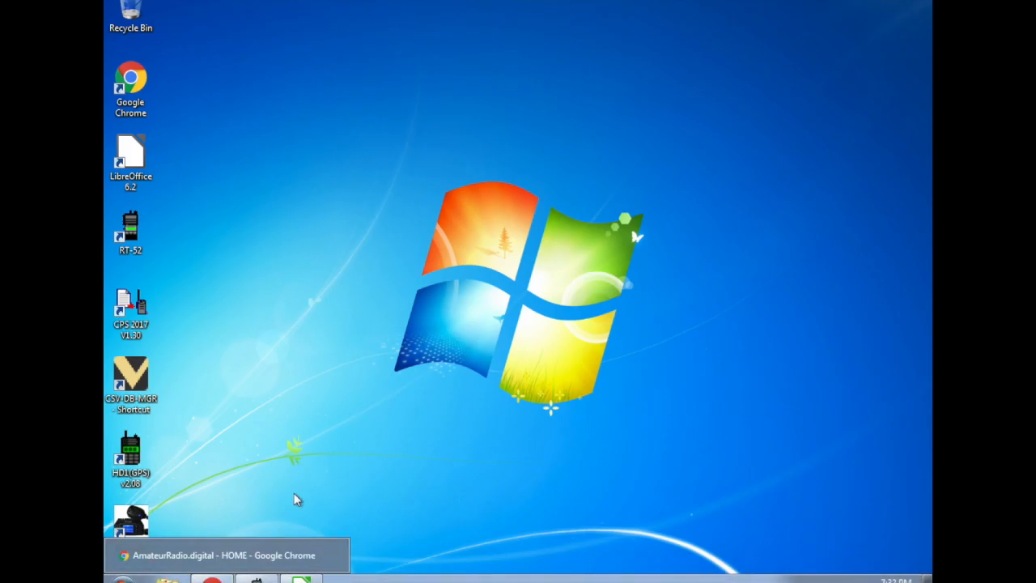
left_click(257, 579)
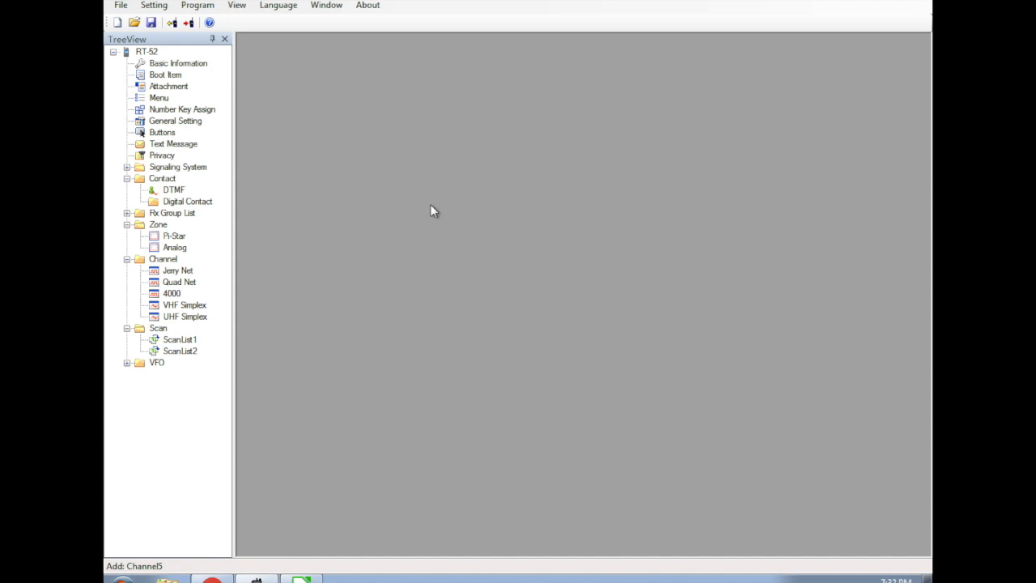
left_click(877, 1)
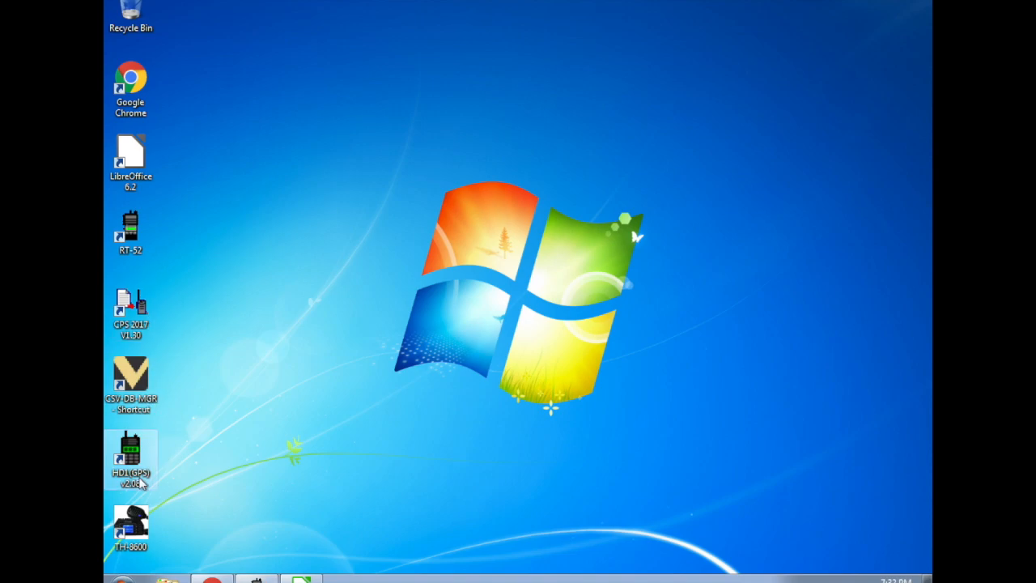
left_click(135, 469)
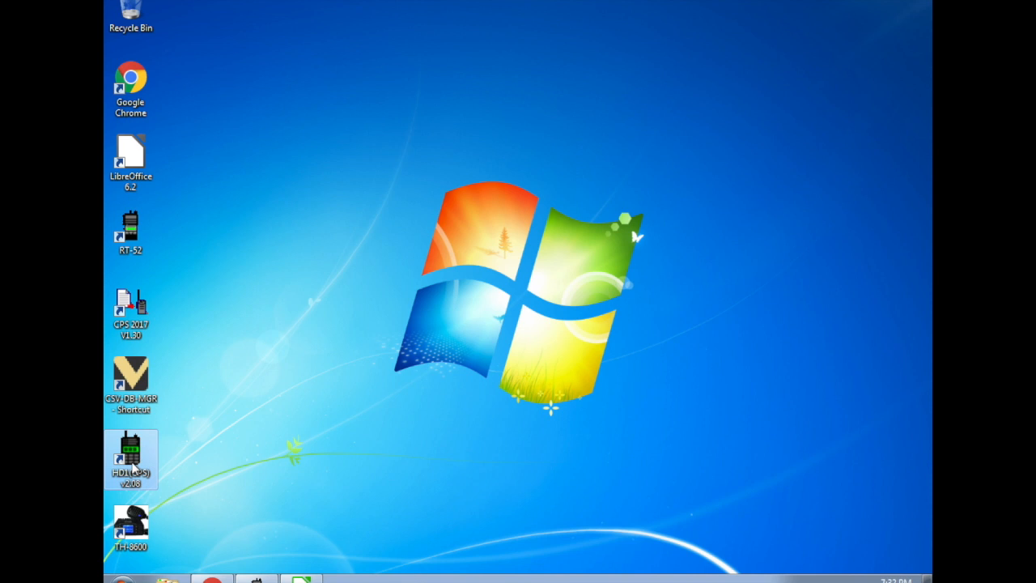
double_click(135, 469)
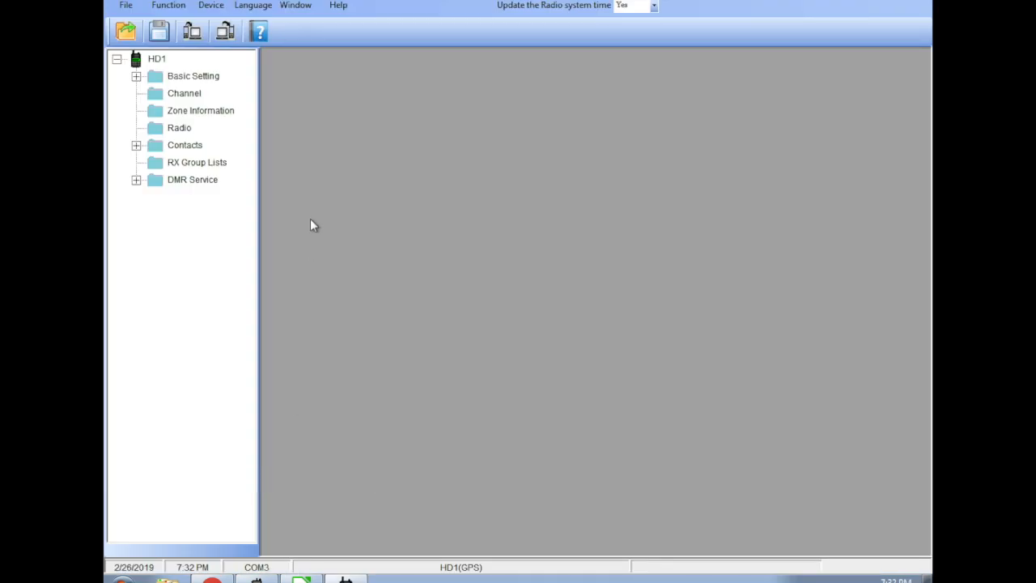
Step: Look over the Basic Setting entries and the Channel Information table of the HD1
left_click(136, 76)
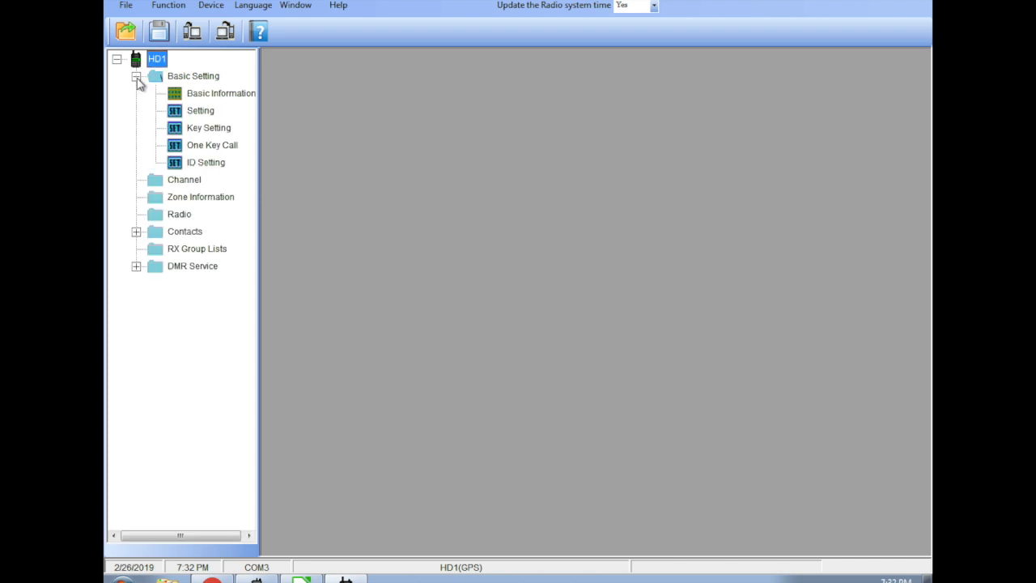
left_click(136, 76)
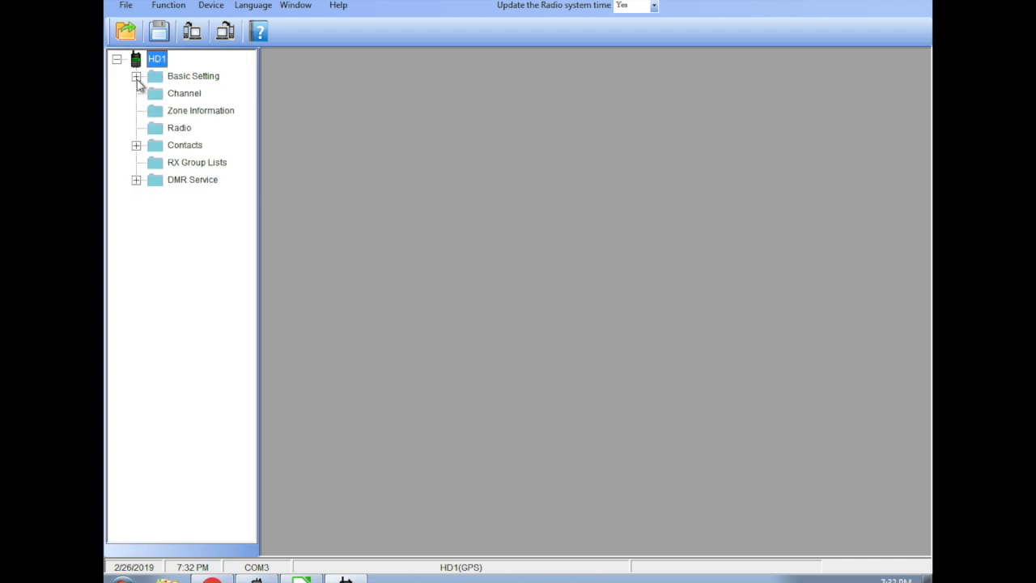
left_click(182, 95)
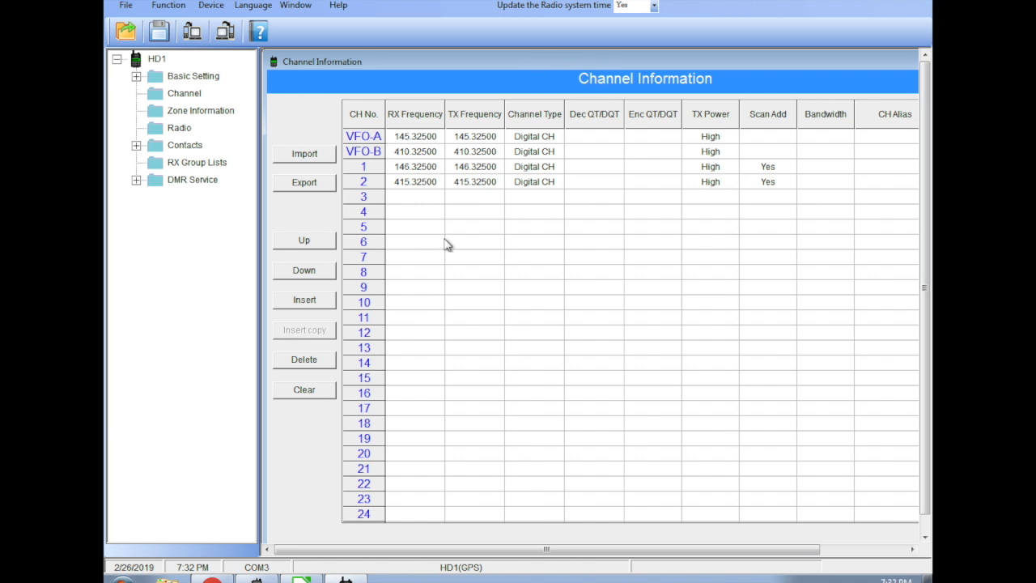
double_click(582, 62)
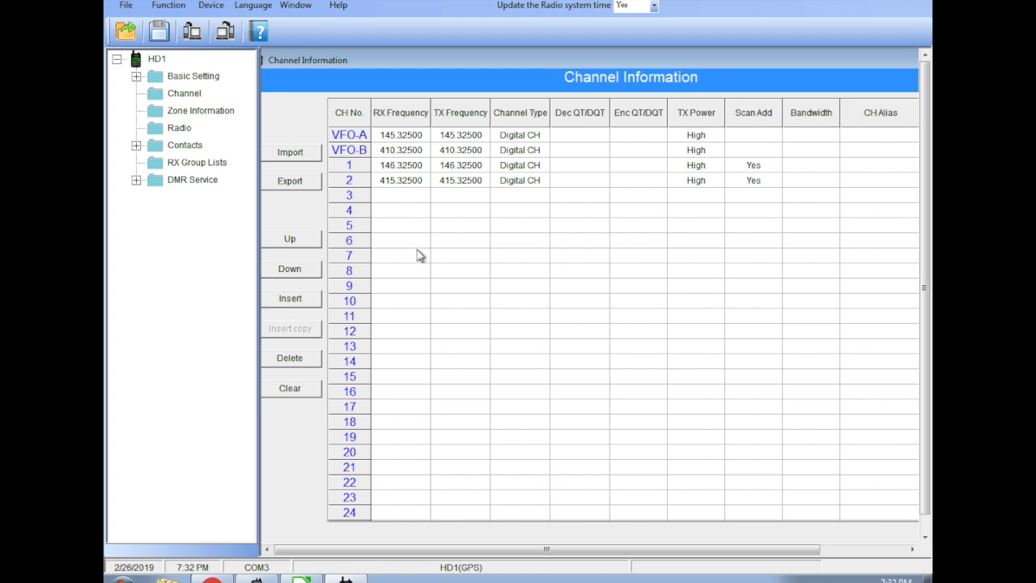
left_click(392, 201)
Step: Examine the HD1's Contacts and DMR Service entries and its Zone Information table, then collapse the tree
left_click(136, 145)
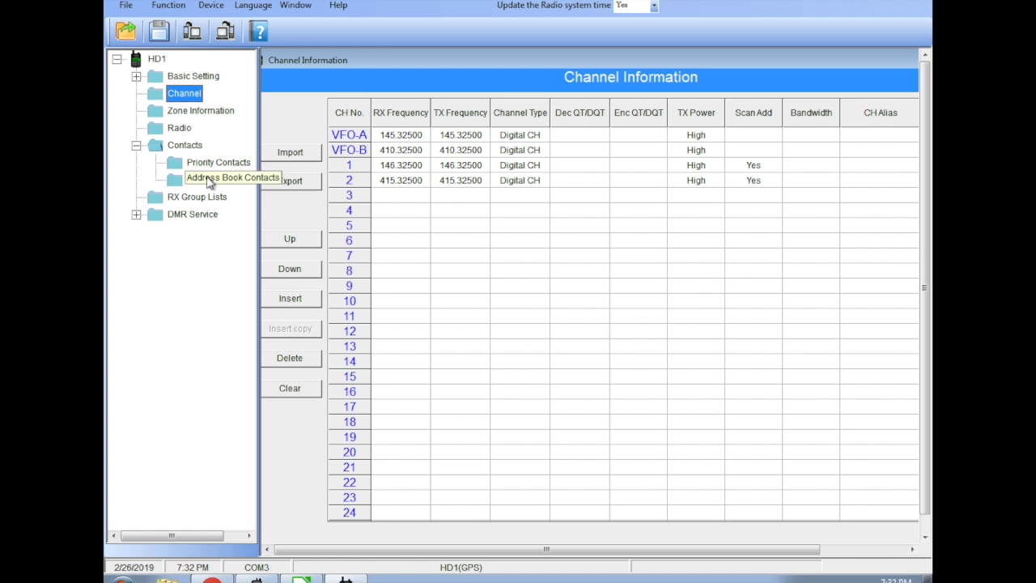
left_click(136, 213)
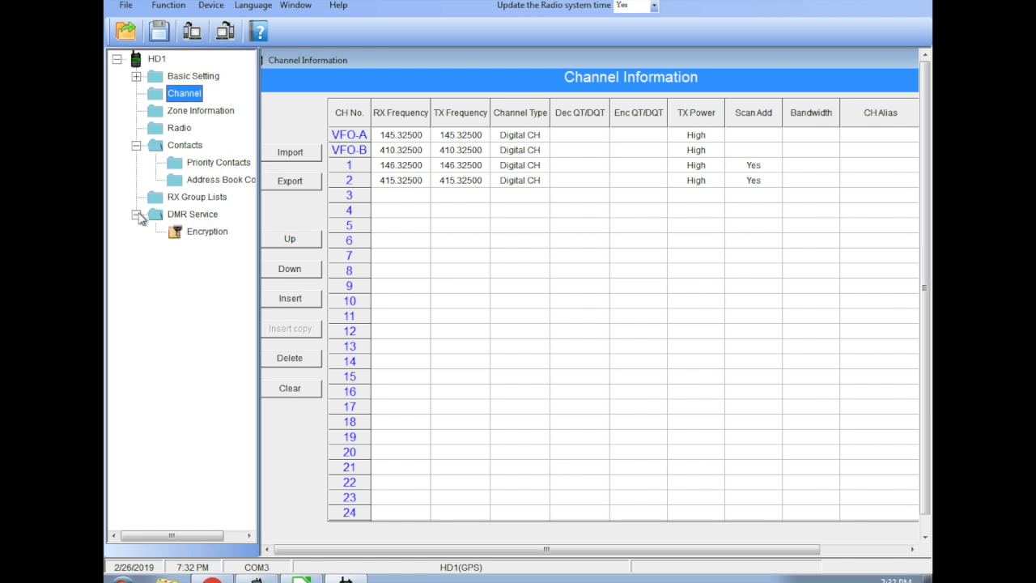
left_click(199, 113)
left_click(370, 166)
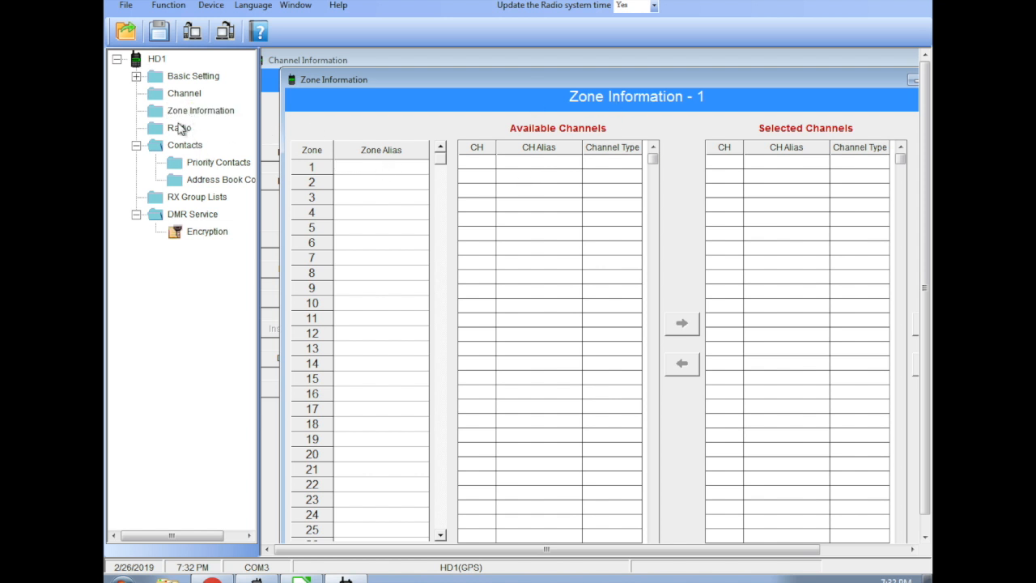
left_click(136, 145)
left_click(117, 60)
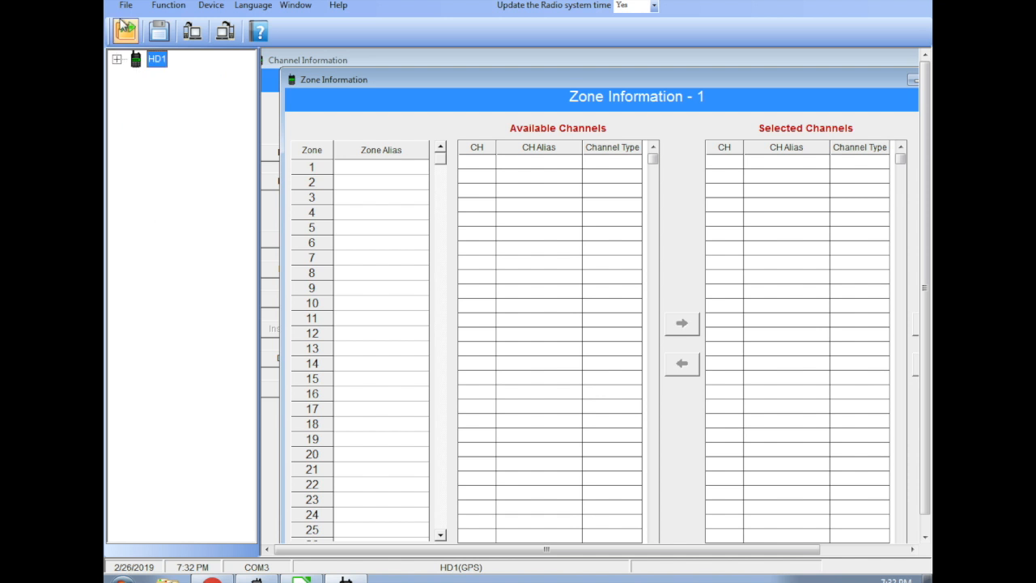
Step: Open the codeplug file hd121819.tw and reposition the Zone Information window to show its zones and selected channels
left_click(127, 5)
left_click(138, 25)
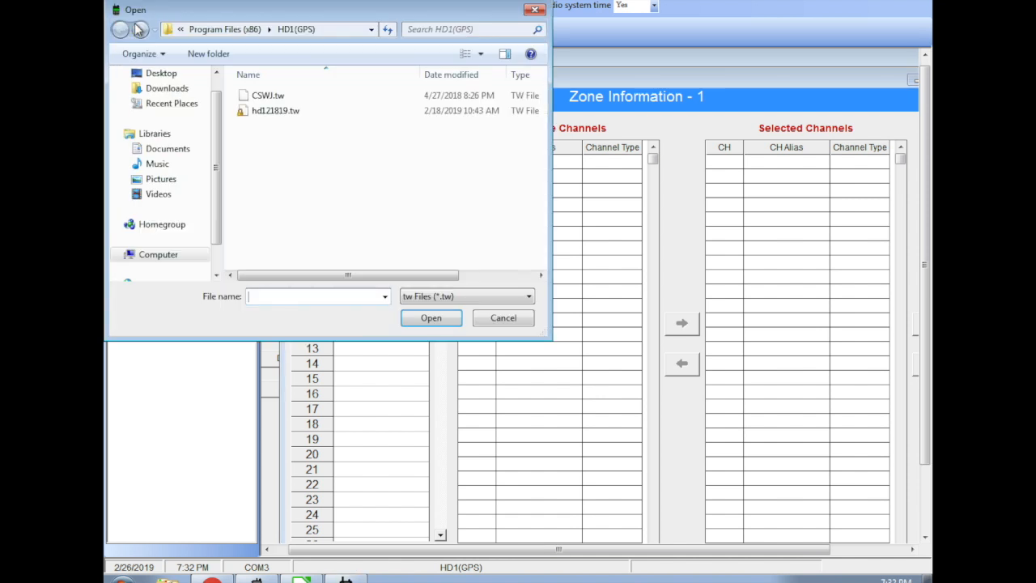
double_click(275, 111)
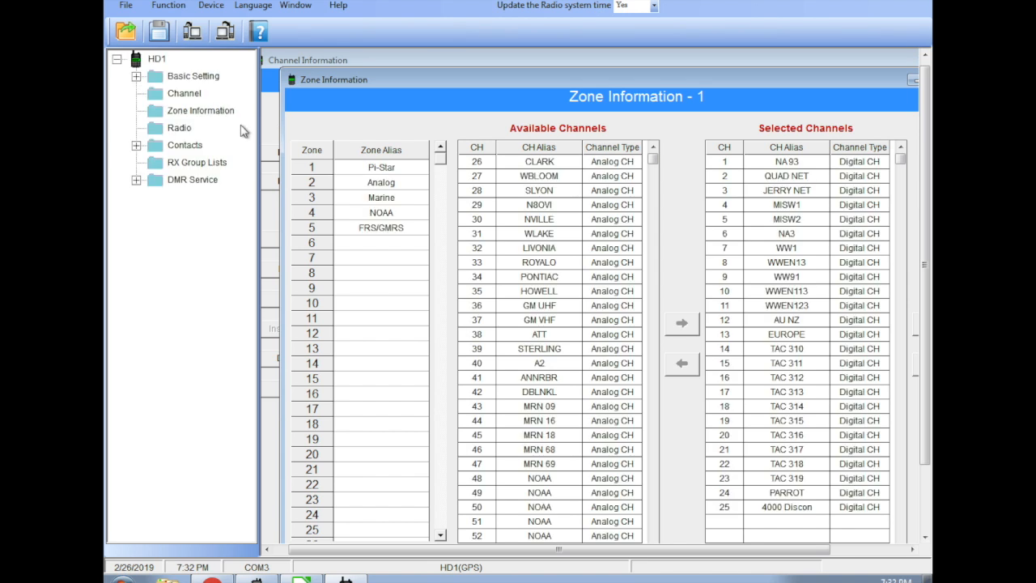
left_click(452, 72)
left_click_drag(472, 83, 448, 79)
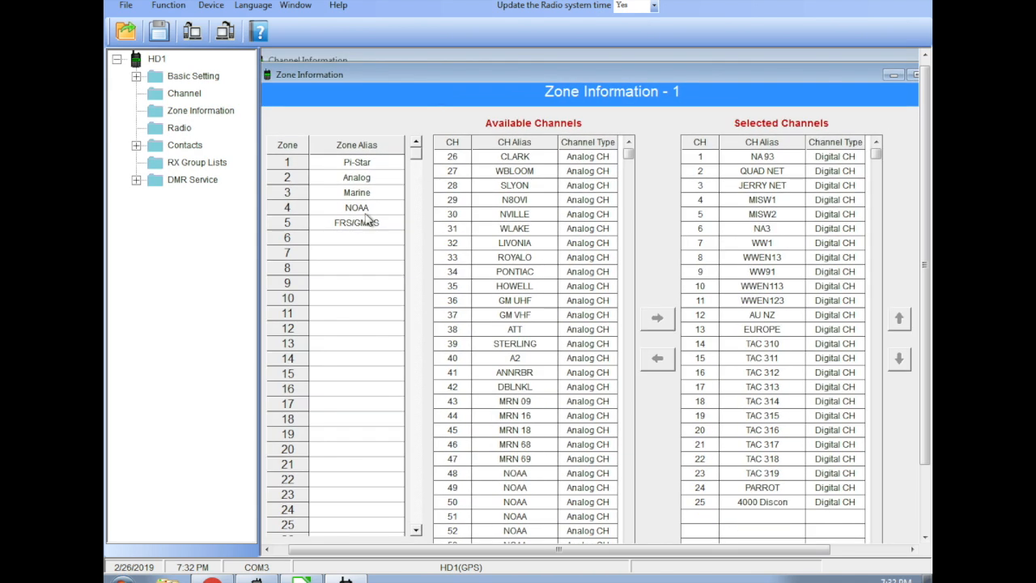
left_click_drag(756, 73, 651, 64)
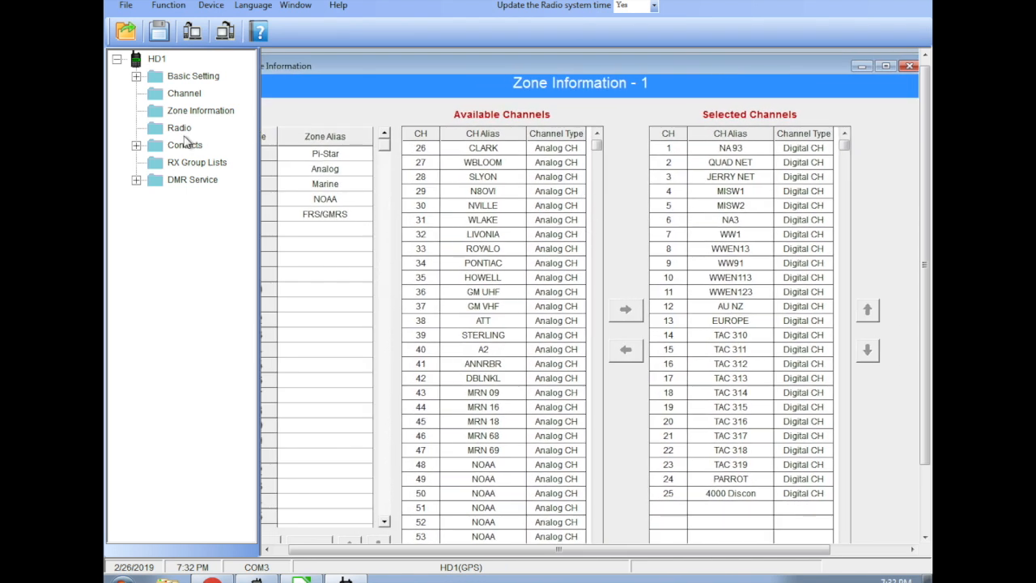
Step: Set the call type of the 4000 Disconnect entry in Priority Contacts to Group Call and minimize the HD1 software
left_click(136, 144)
double_click(218, 165)
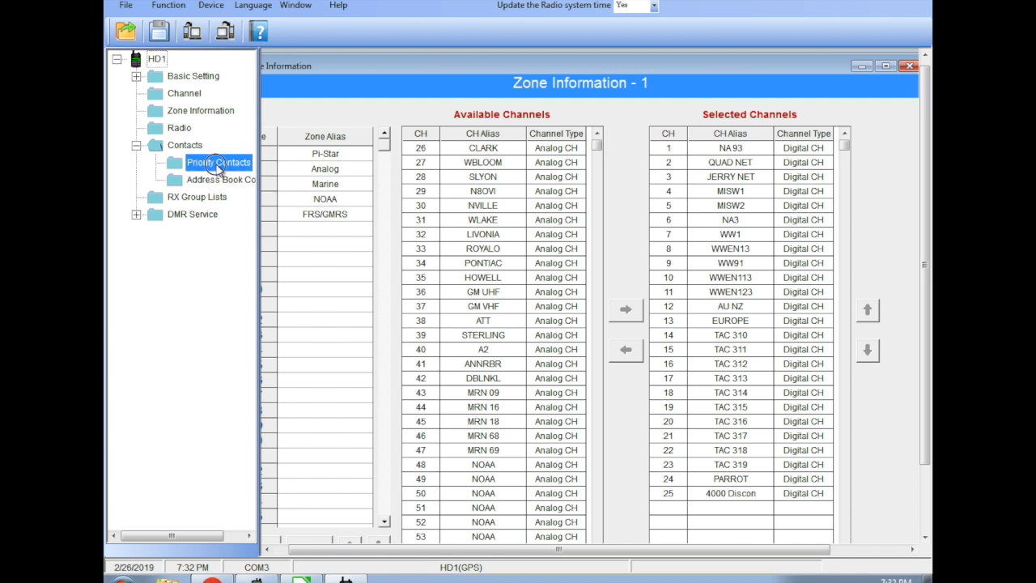
left_click_drag(578, 99, 557, 68)
left_click(366, 395)
left_click(377, 392)
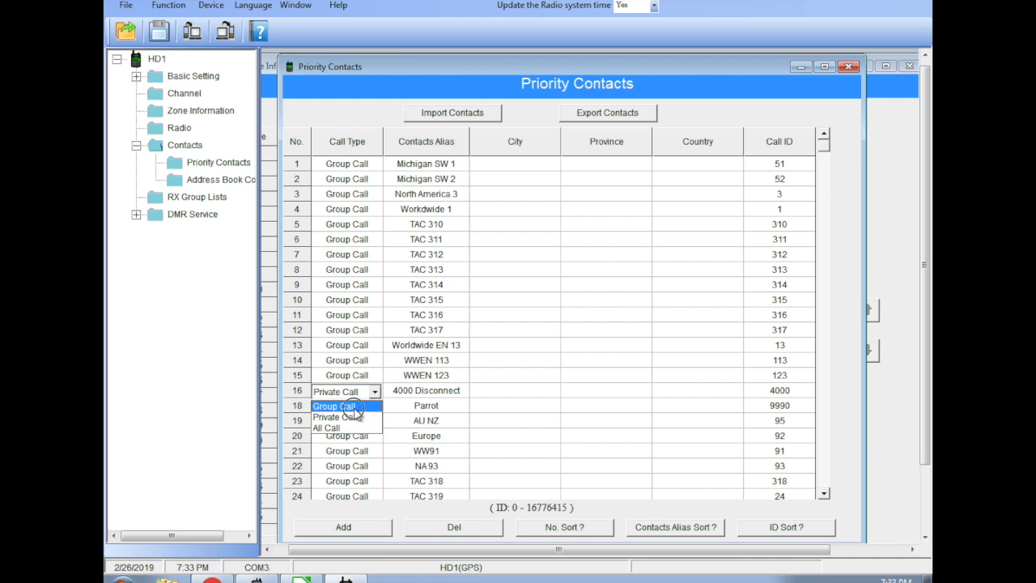
left_click(356, 406)
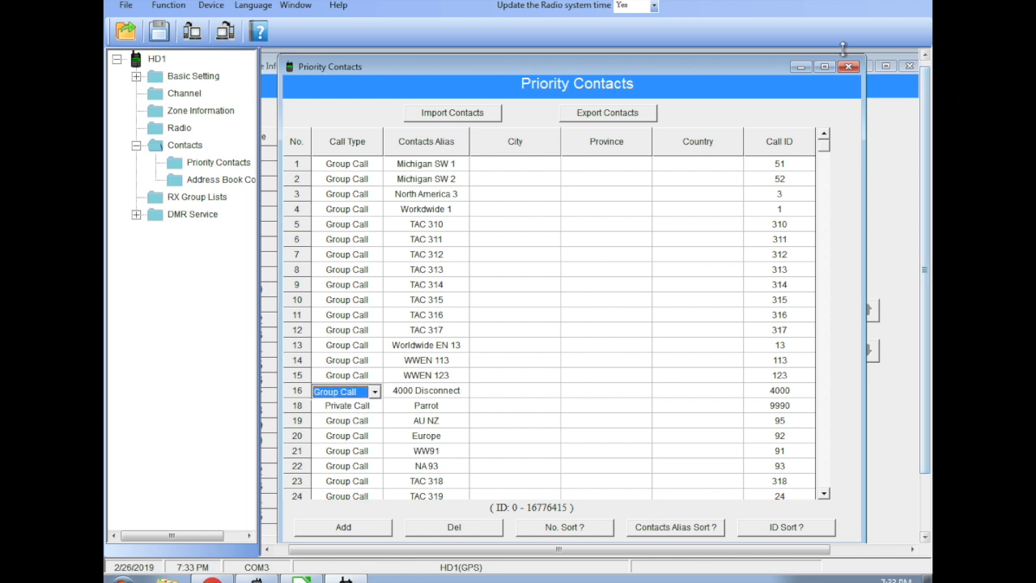
left_click(868, 2)
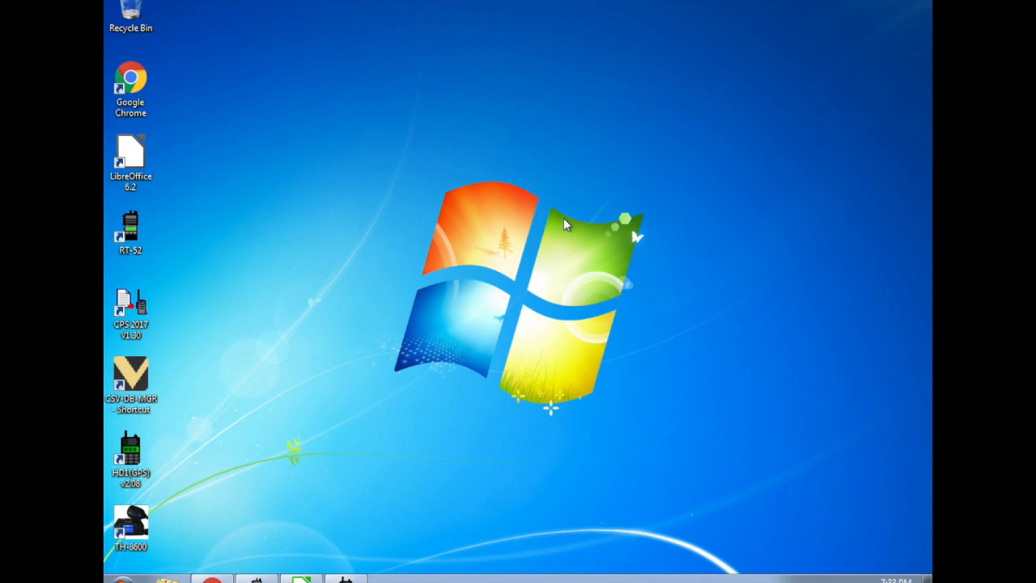